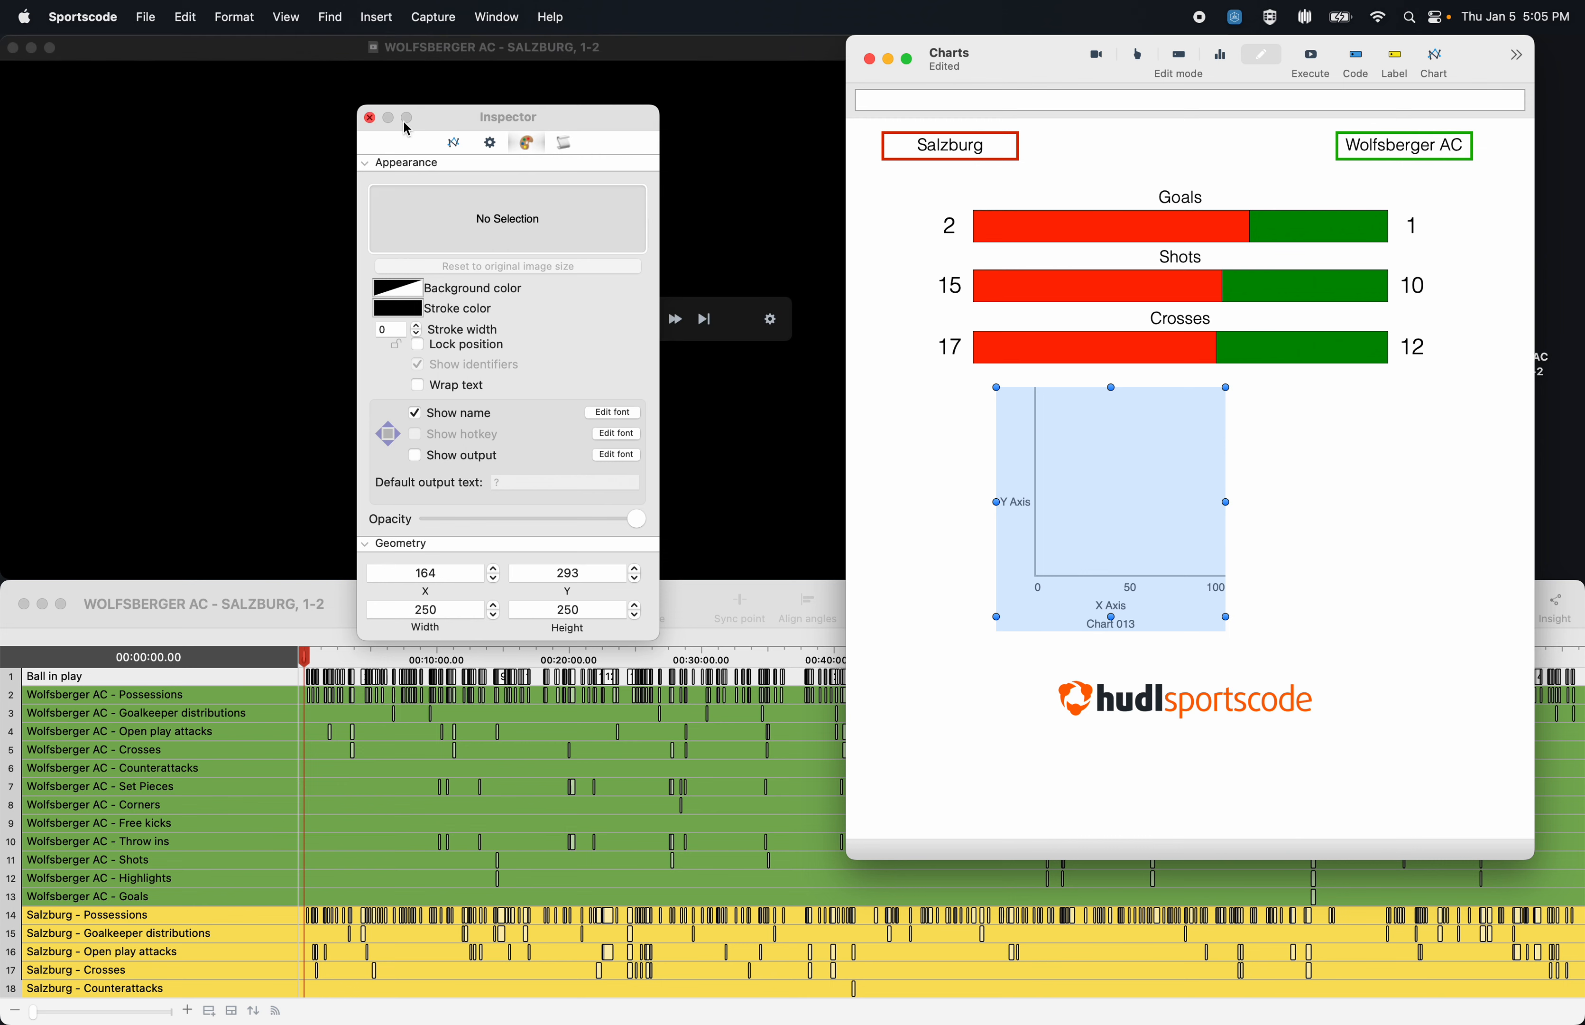
Change the selected chart's type to Stacked Bar and rename it Corners
{"action": "left_click", "coordinate": [453, 142]}
{"action": "left_click", "coordinate": [445, 210]}
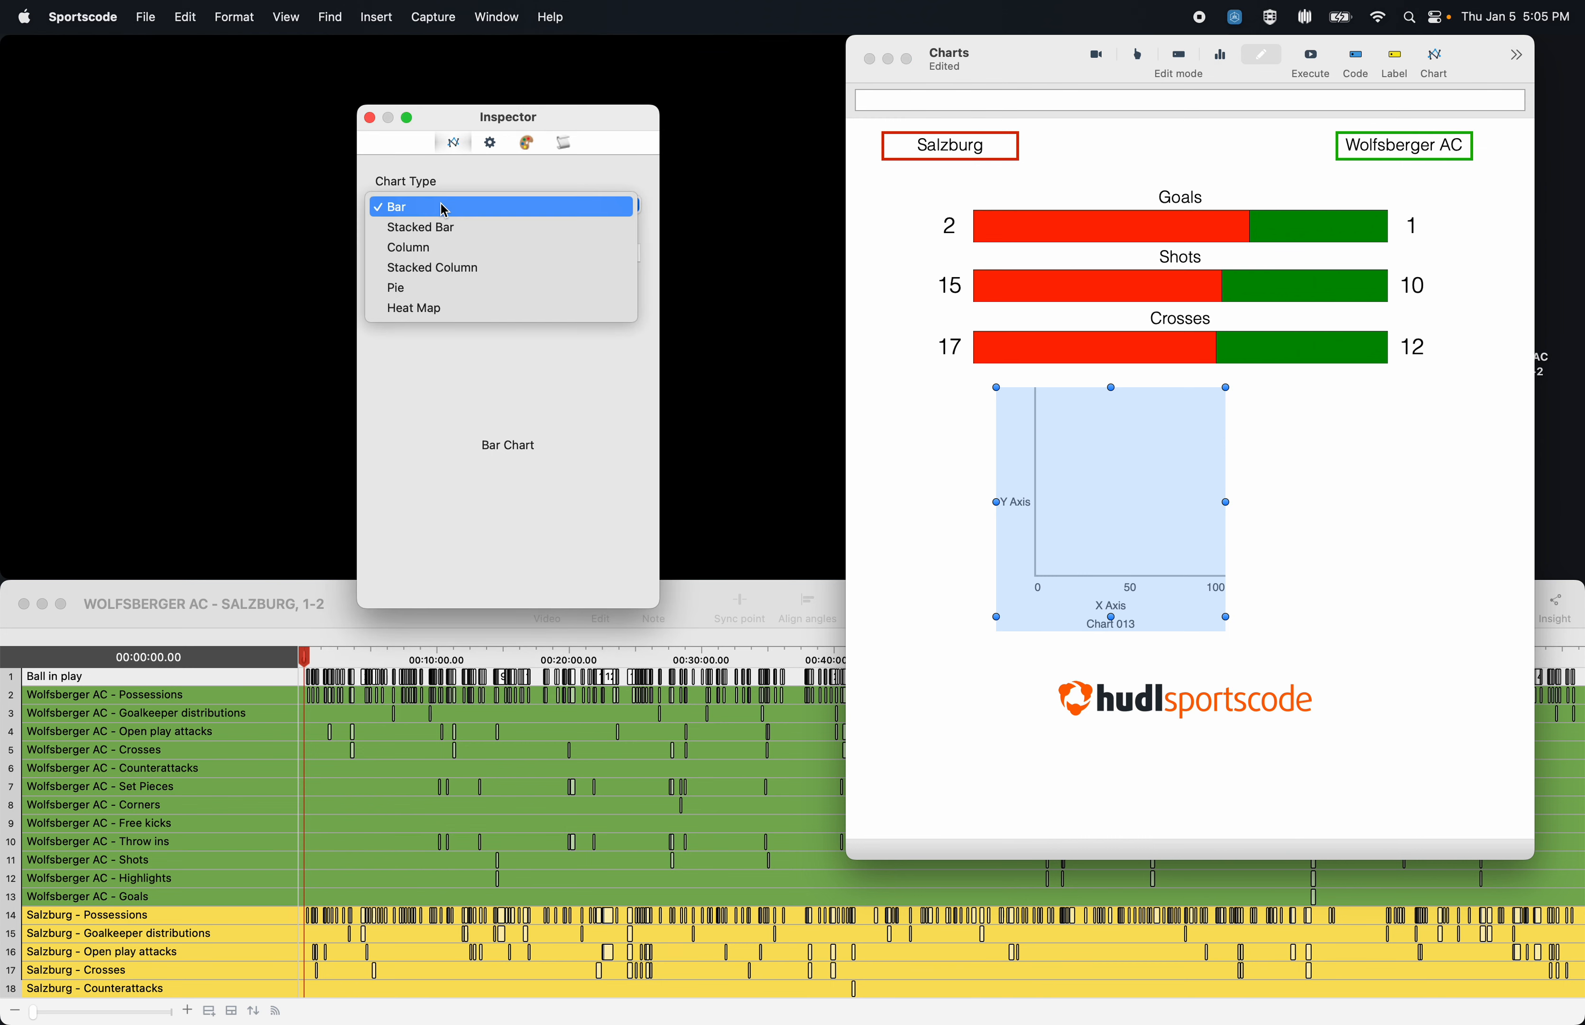
{"action": "left_click", "coordinate": [446, 228]}
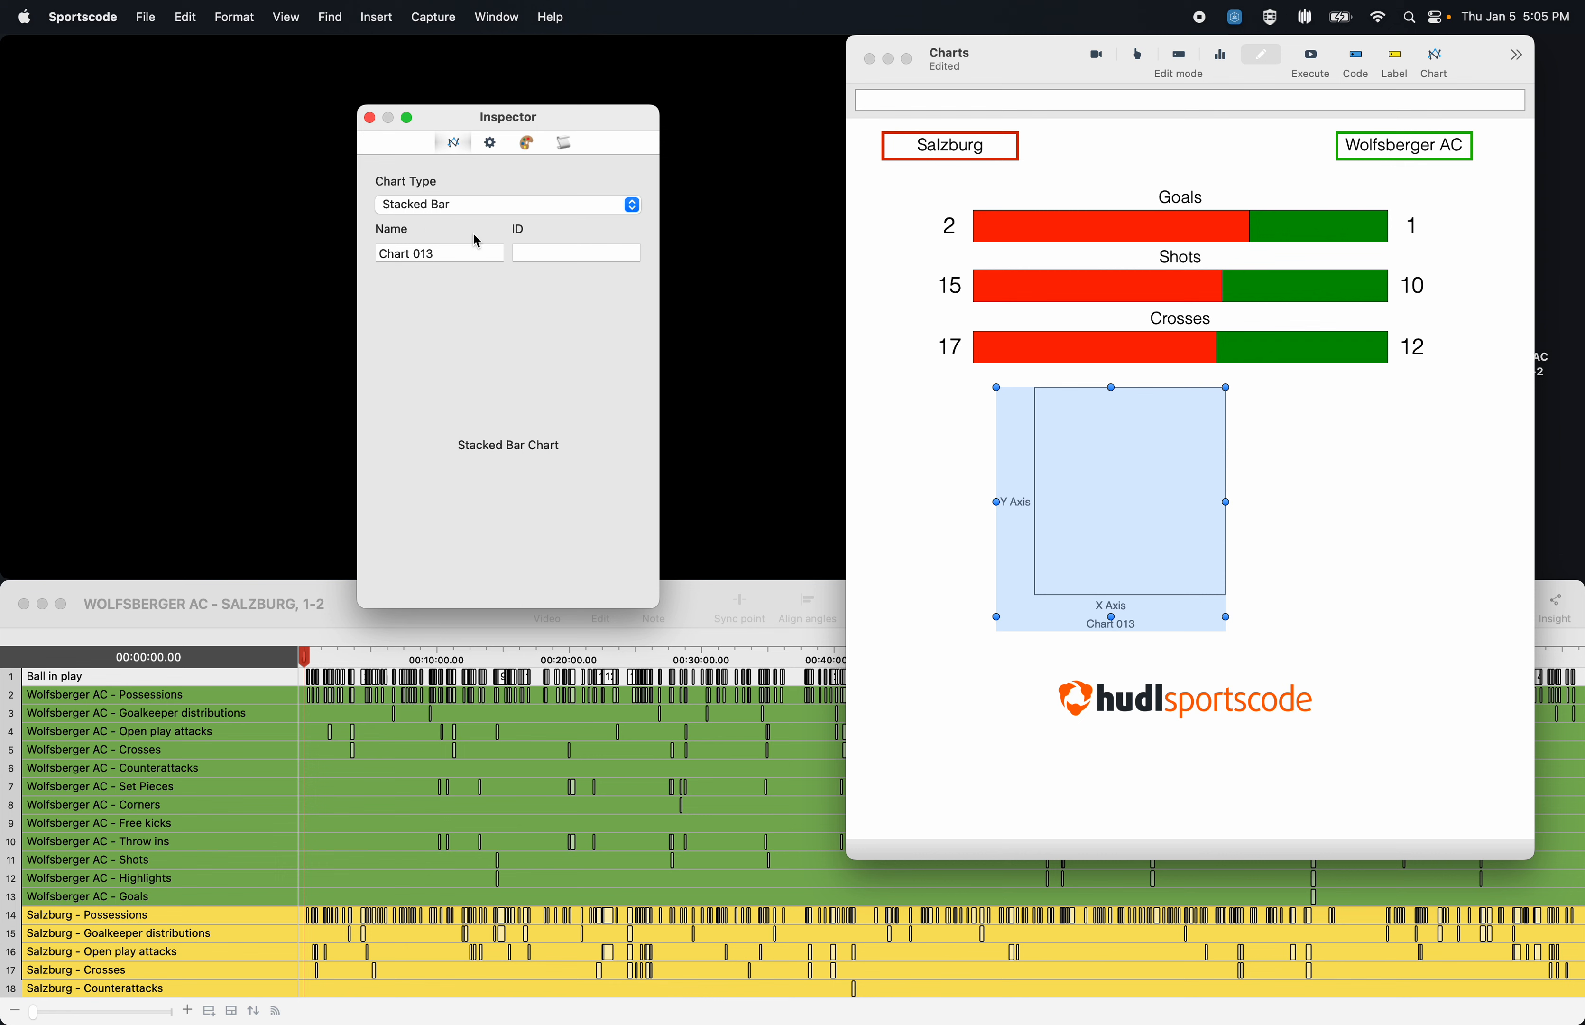
{"action": "left_click_drag", "start_coordinate": [474, 253], "coordinate": [349, 252]}
{"action": "type", "text": "Corners"}
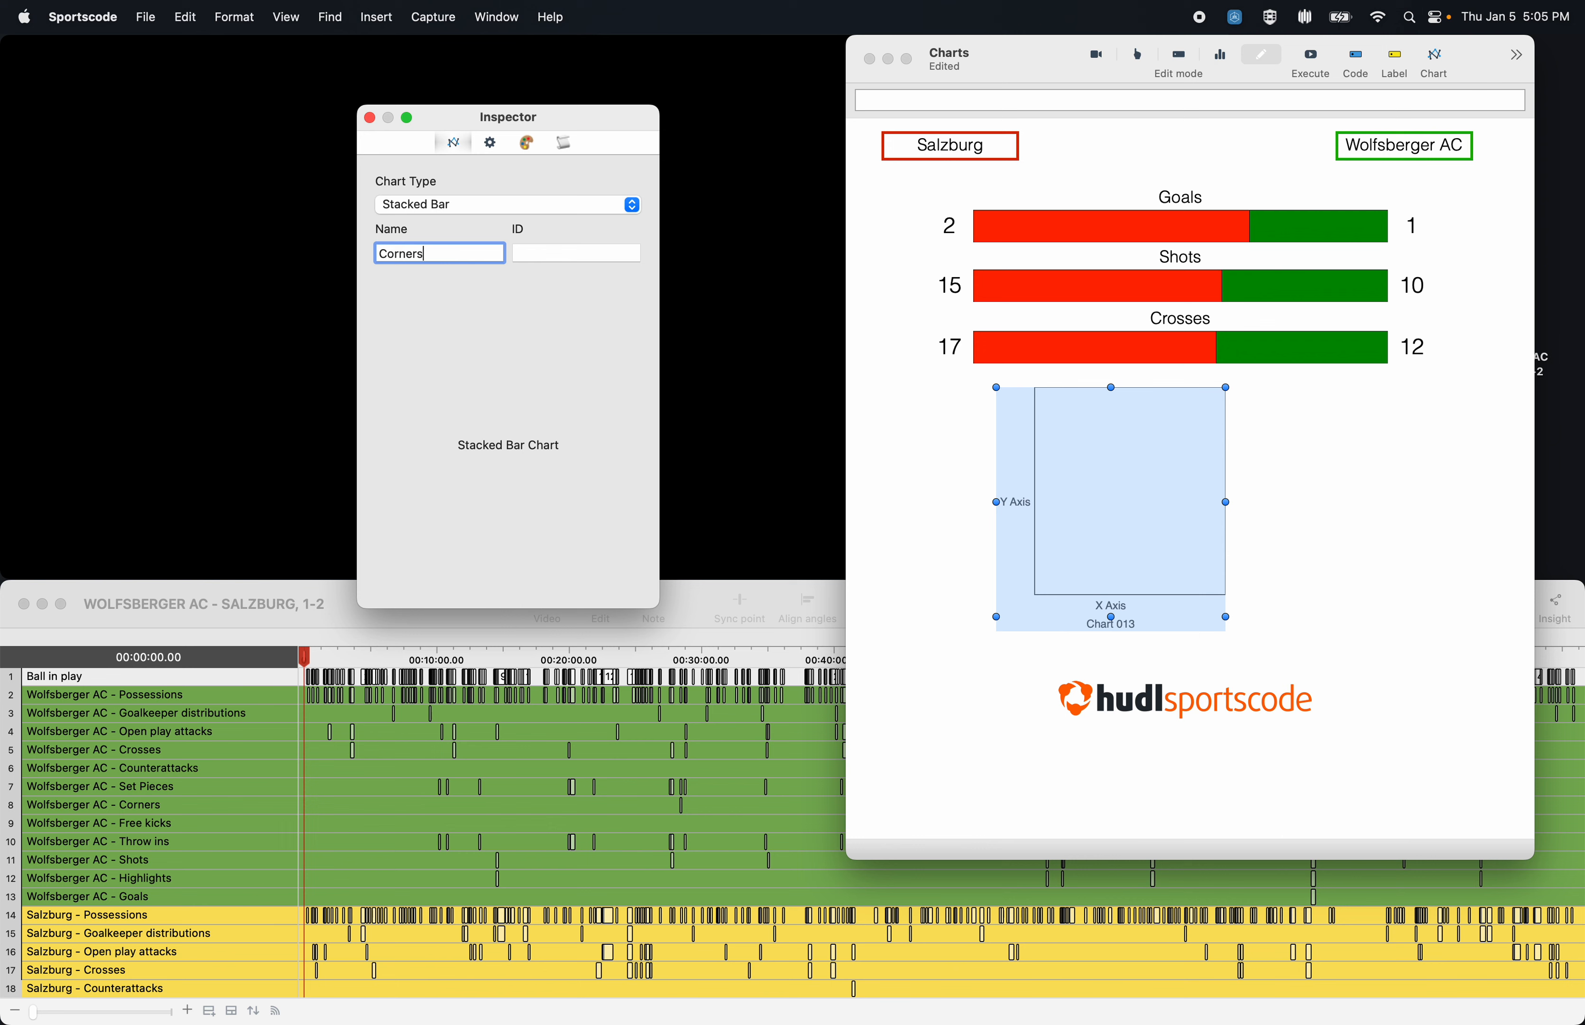
{"action": "left_click", "coordinate": [490, 148]}
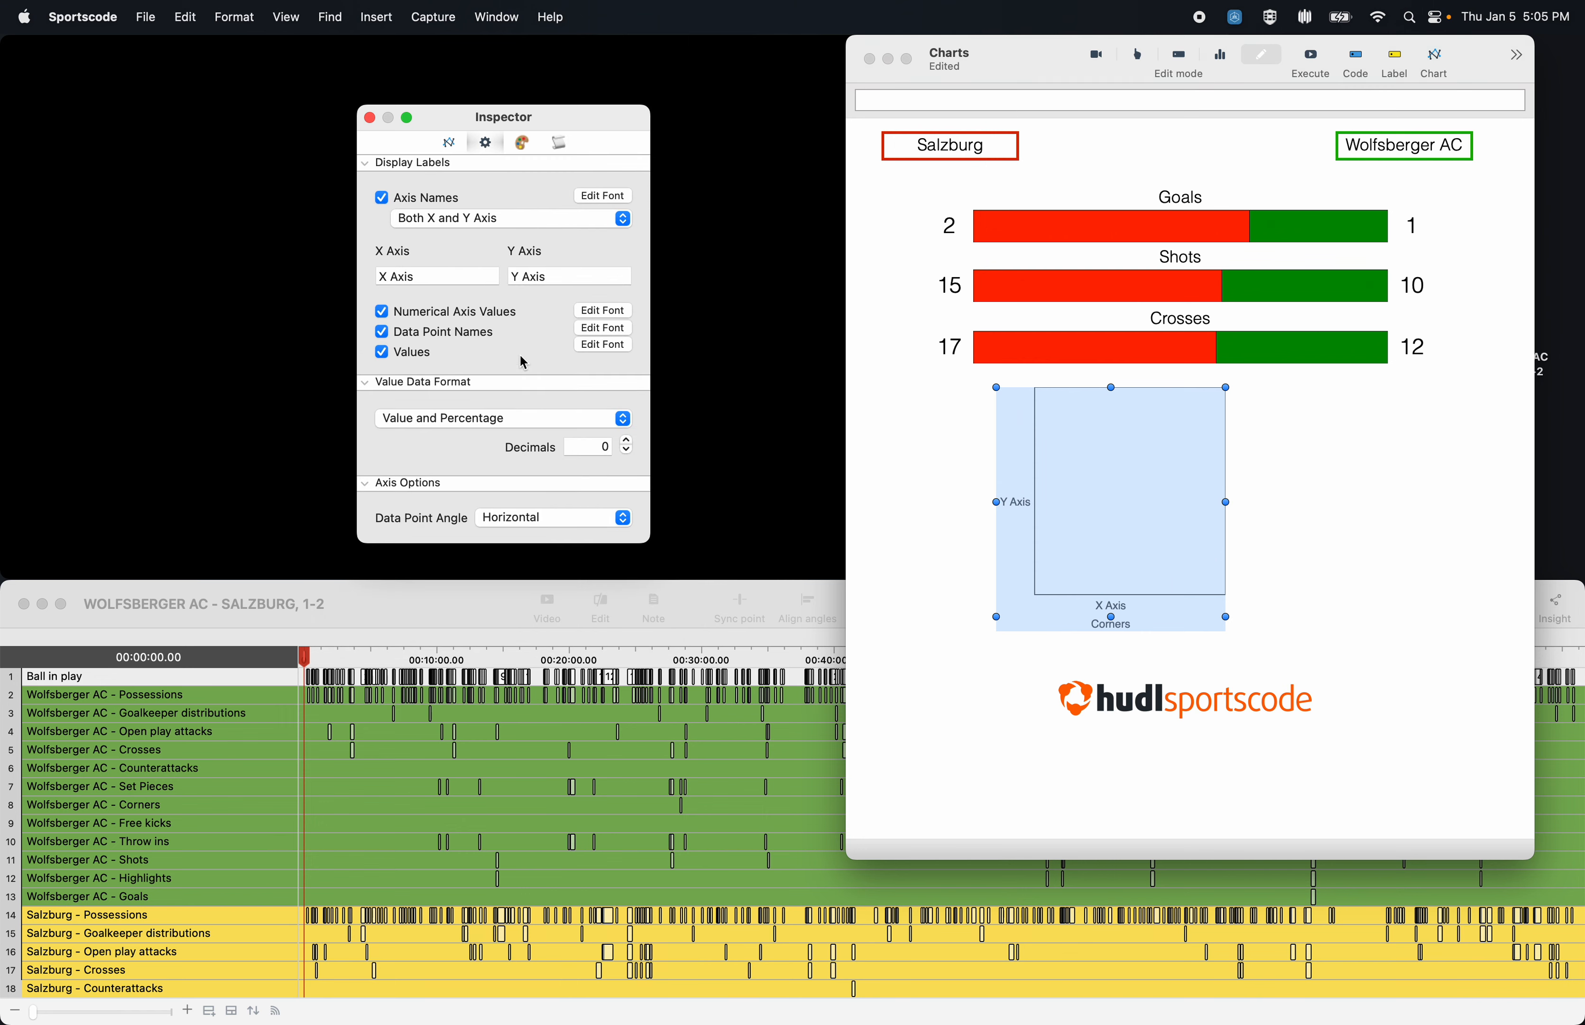
Start the Corners chart's script with the line $var1 = instances where row = "Wolfsberger AC - Corners"
{"action": "left_click", "coordinate": [559, 143]}
{"action": "left_click_drag", "start_coordinate": [557, 113], "coordinate": [771, 139]}
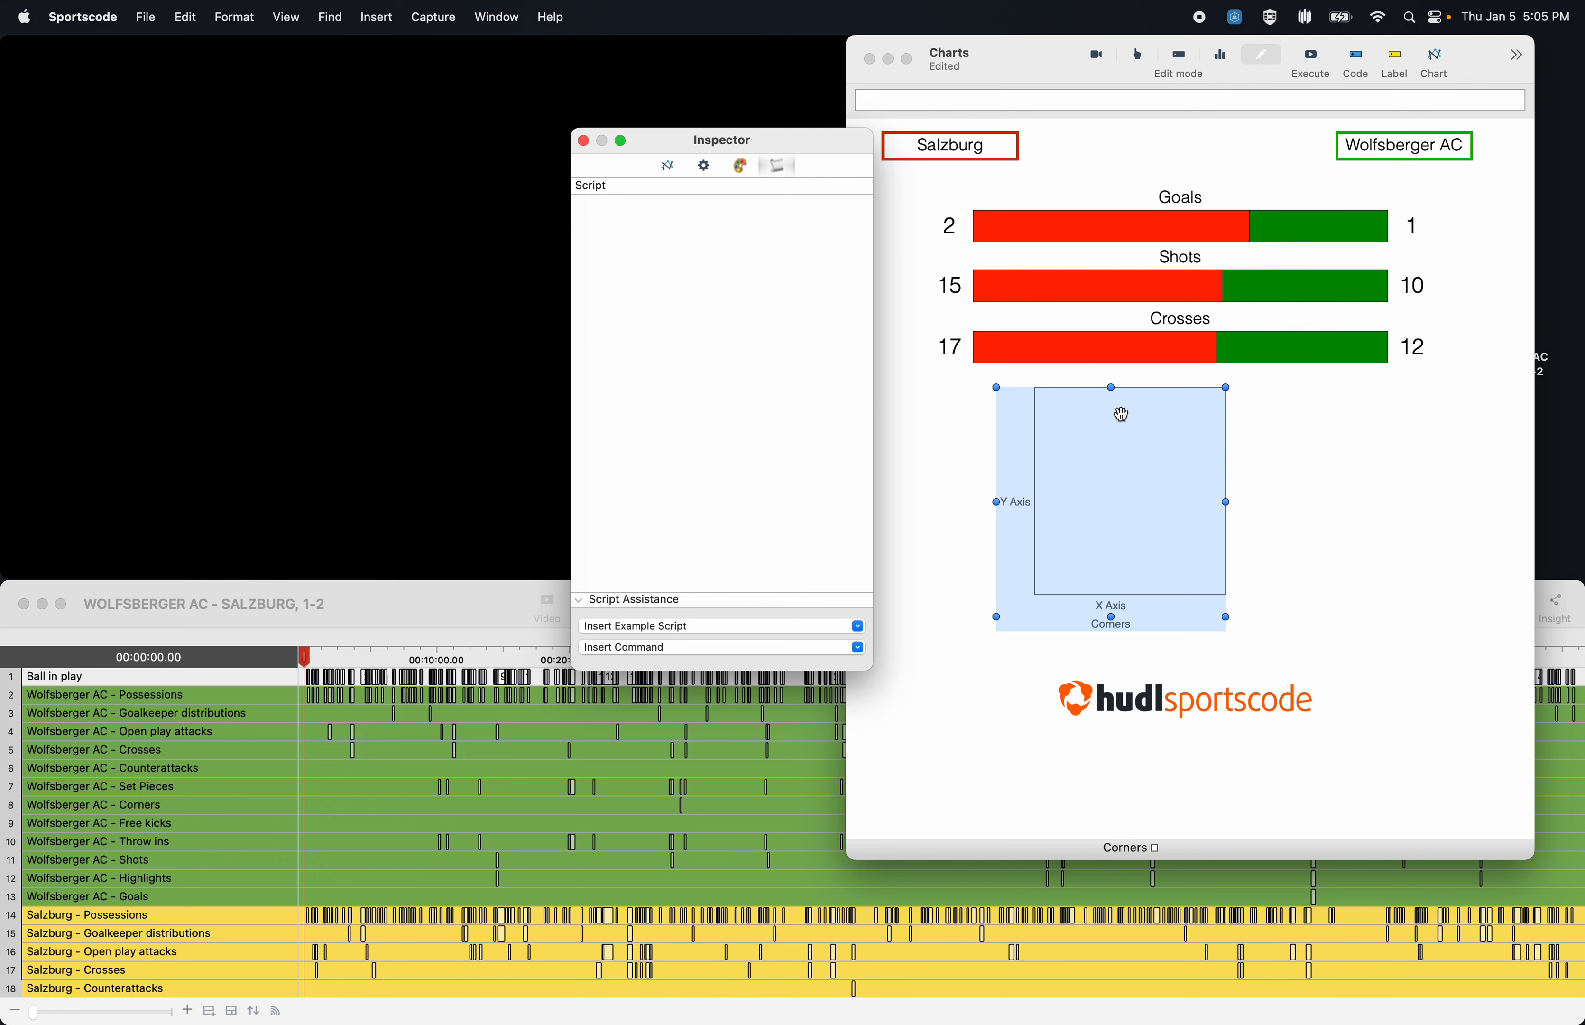
{"action": "type", "text": "$"}
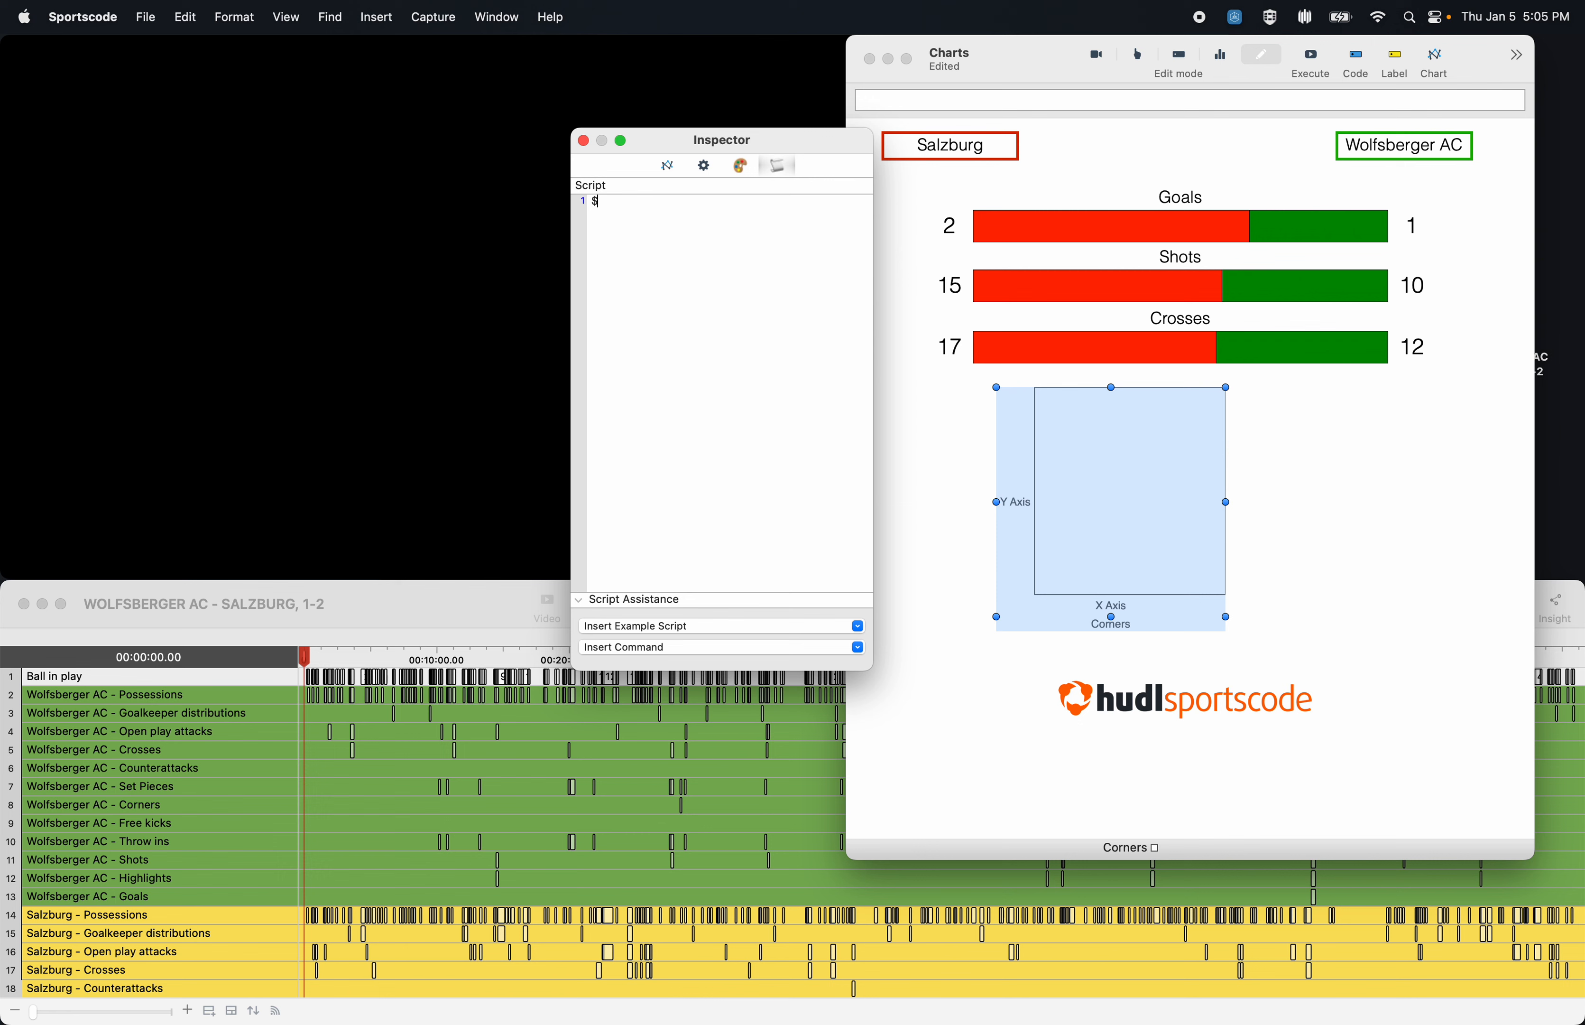
{"action": "type", "text": "var1 = instances where row ="}
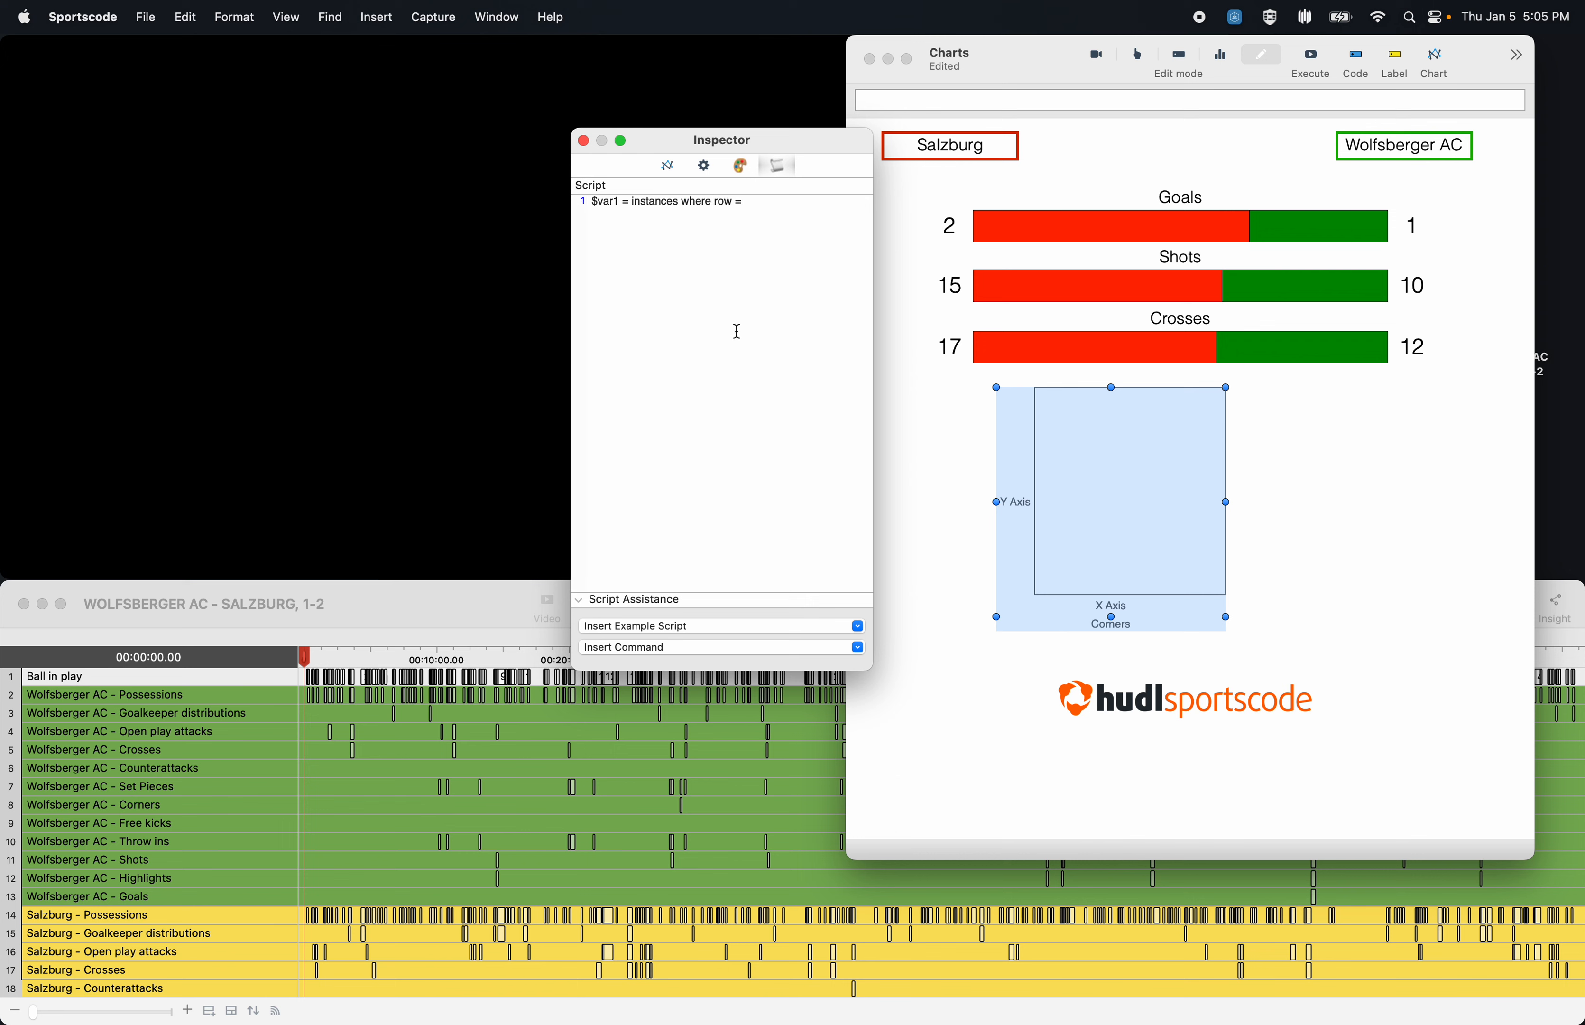
{"action": "scroll", "coordinate": [187, 776], "scroll_direction": "down", "scroll_amount": 1}
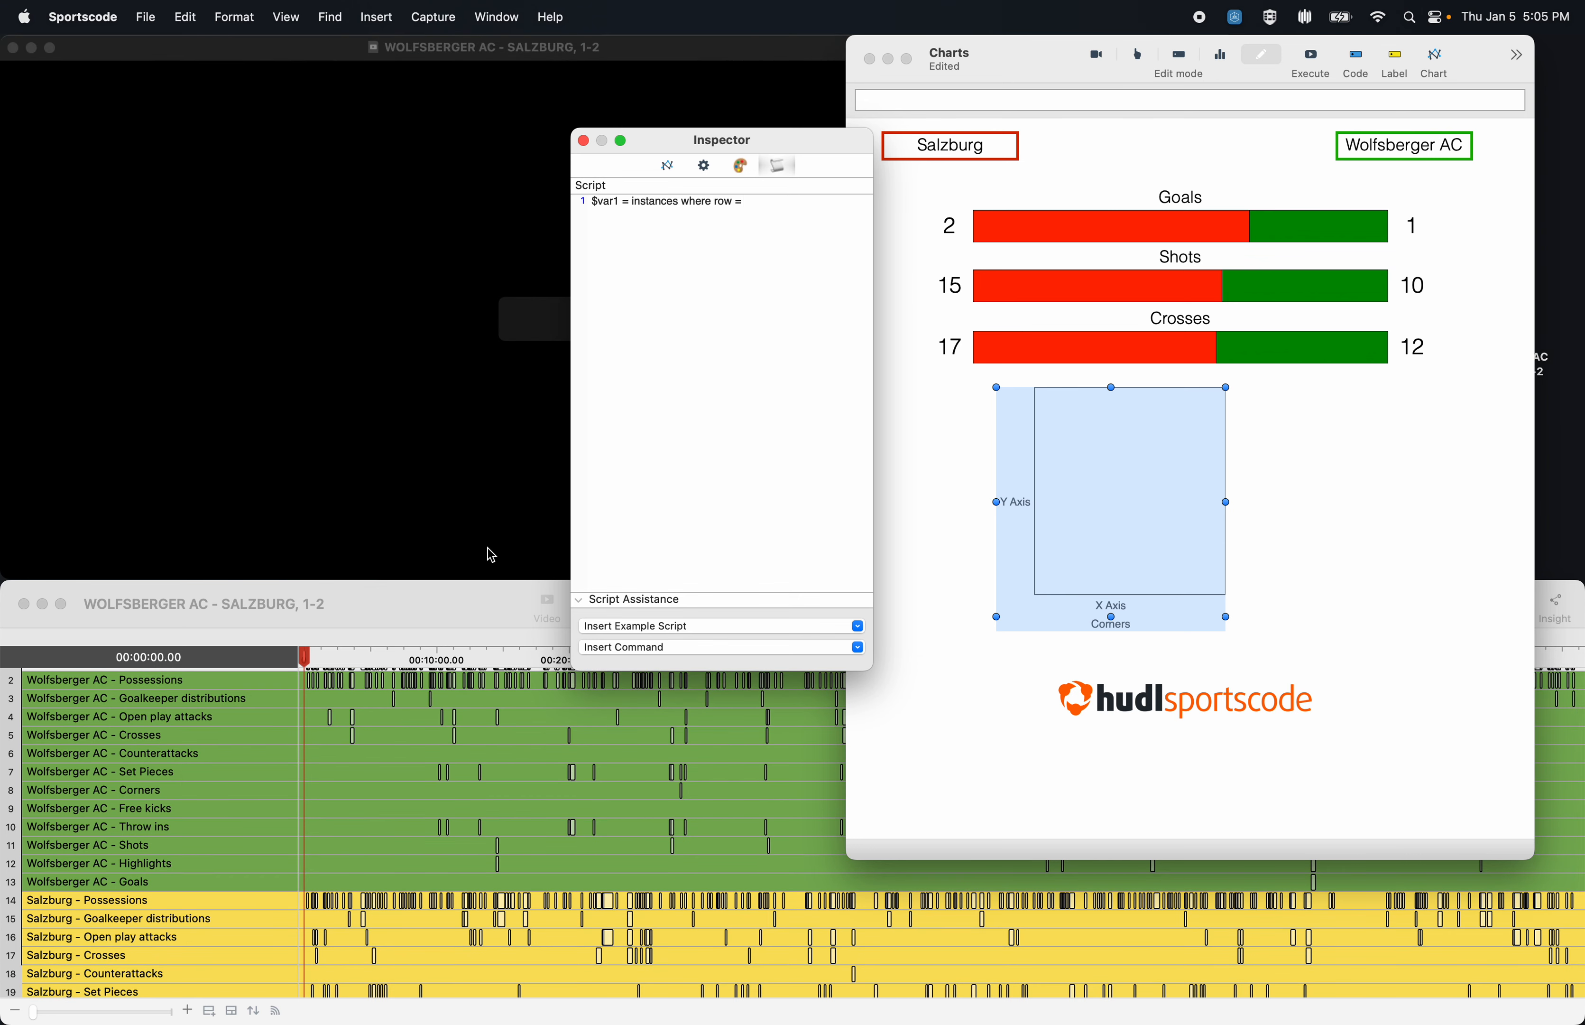
{"action": "type", "text": "\""}
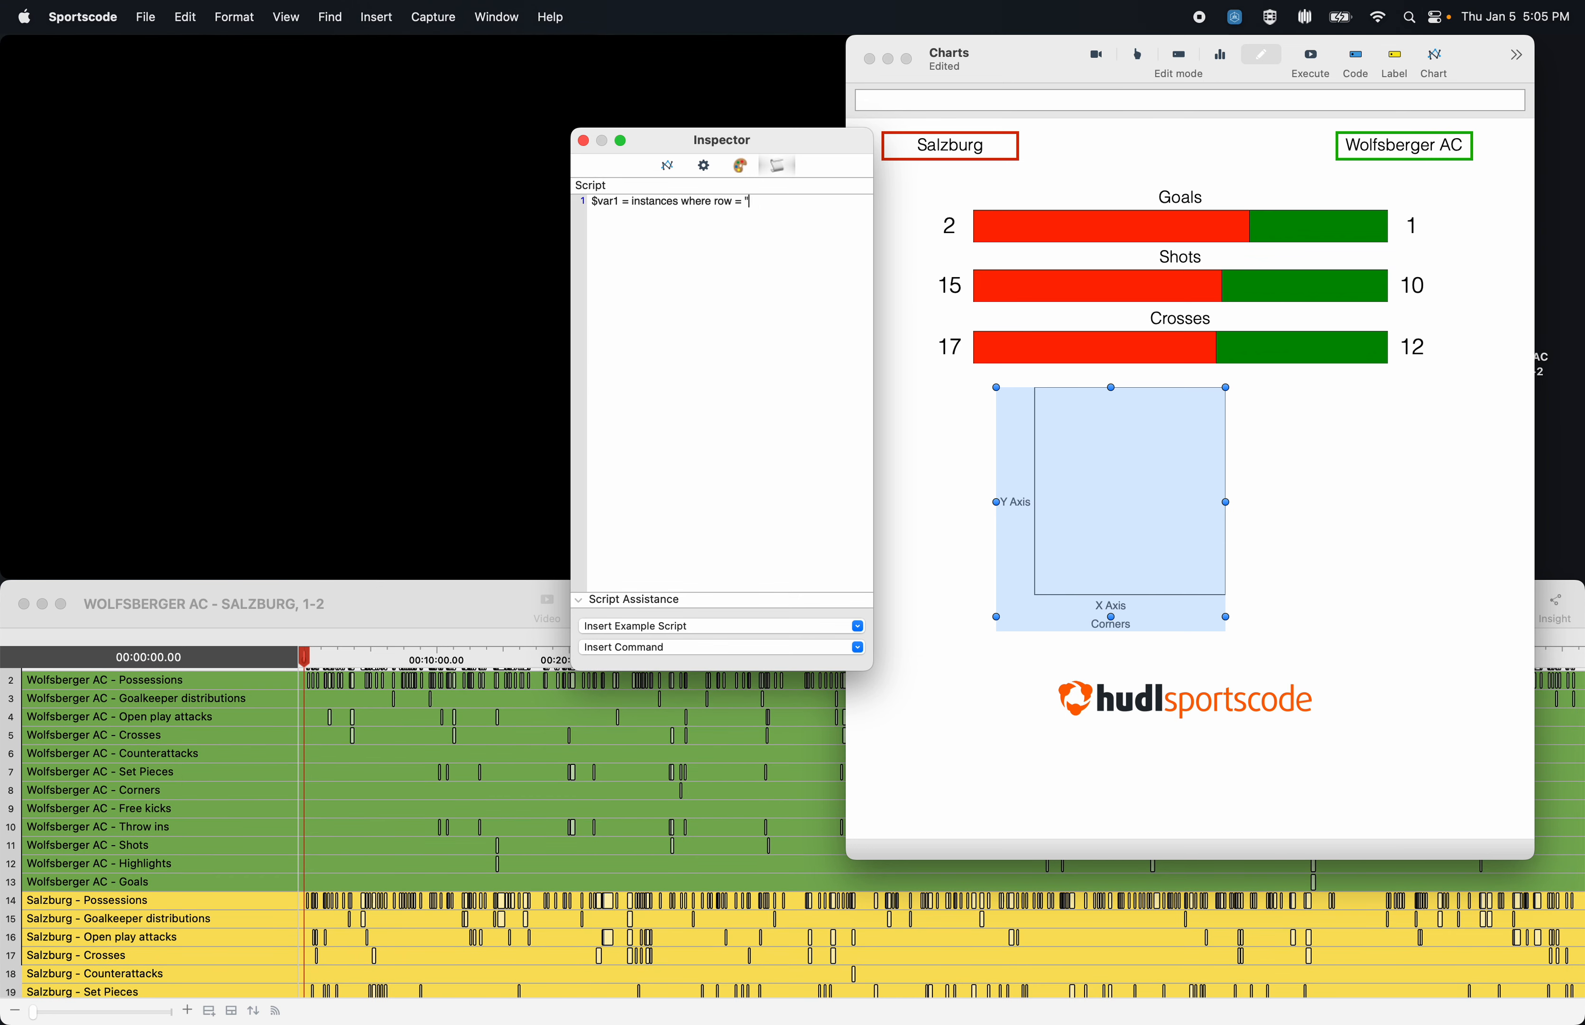
{"action": "type", "text": "Wo"}
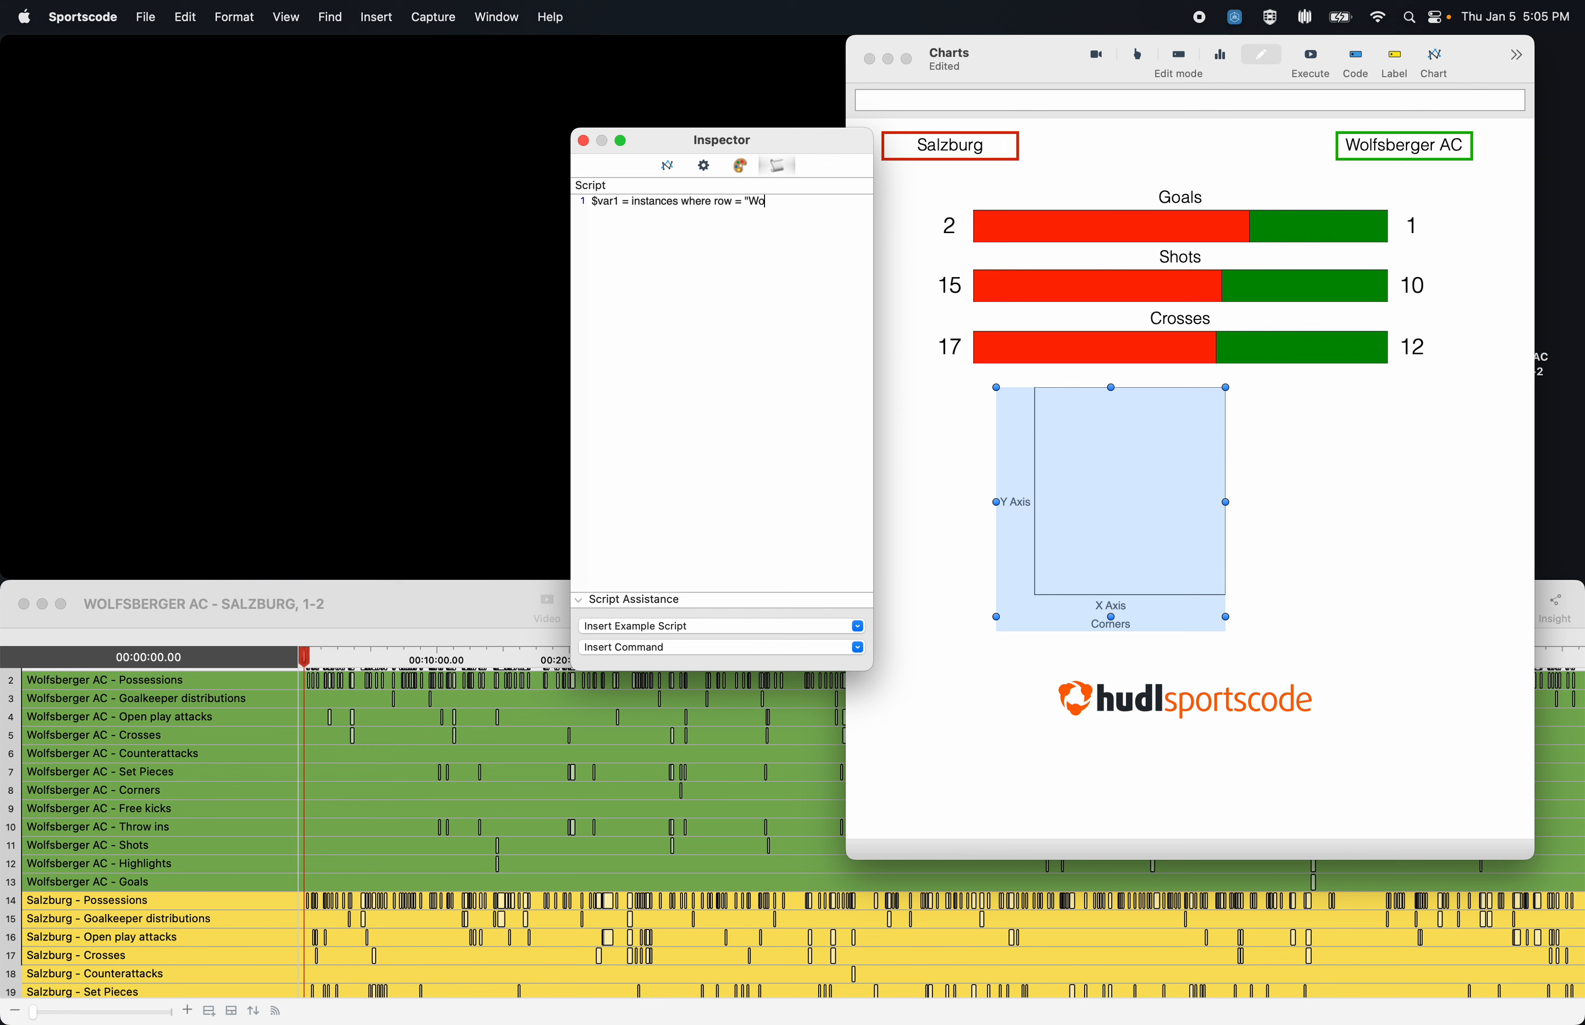
{"action": "type", "text": "lfs"}
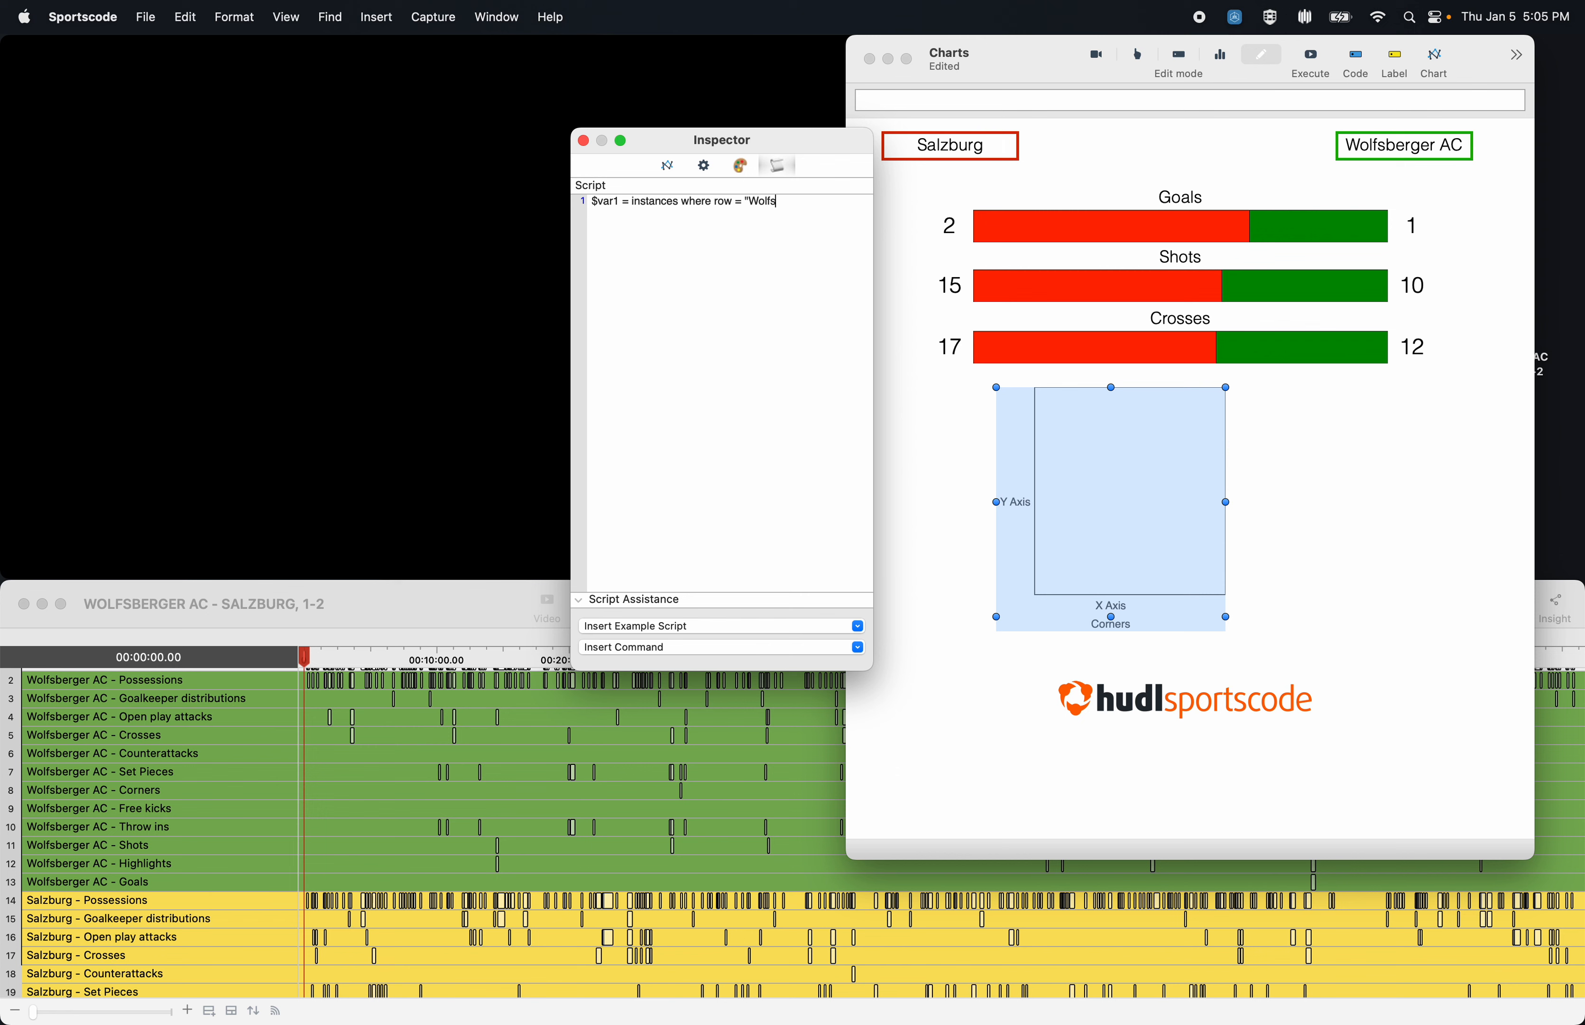
{"action": "type", "text": "ber"}
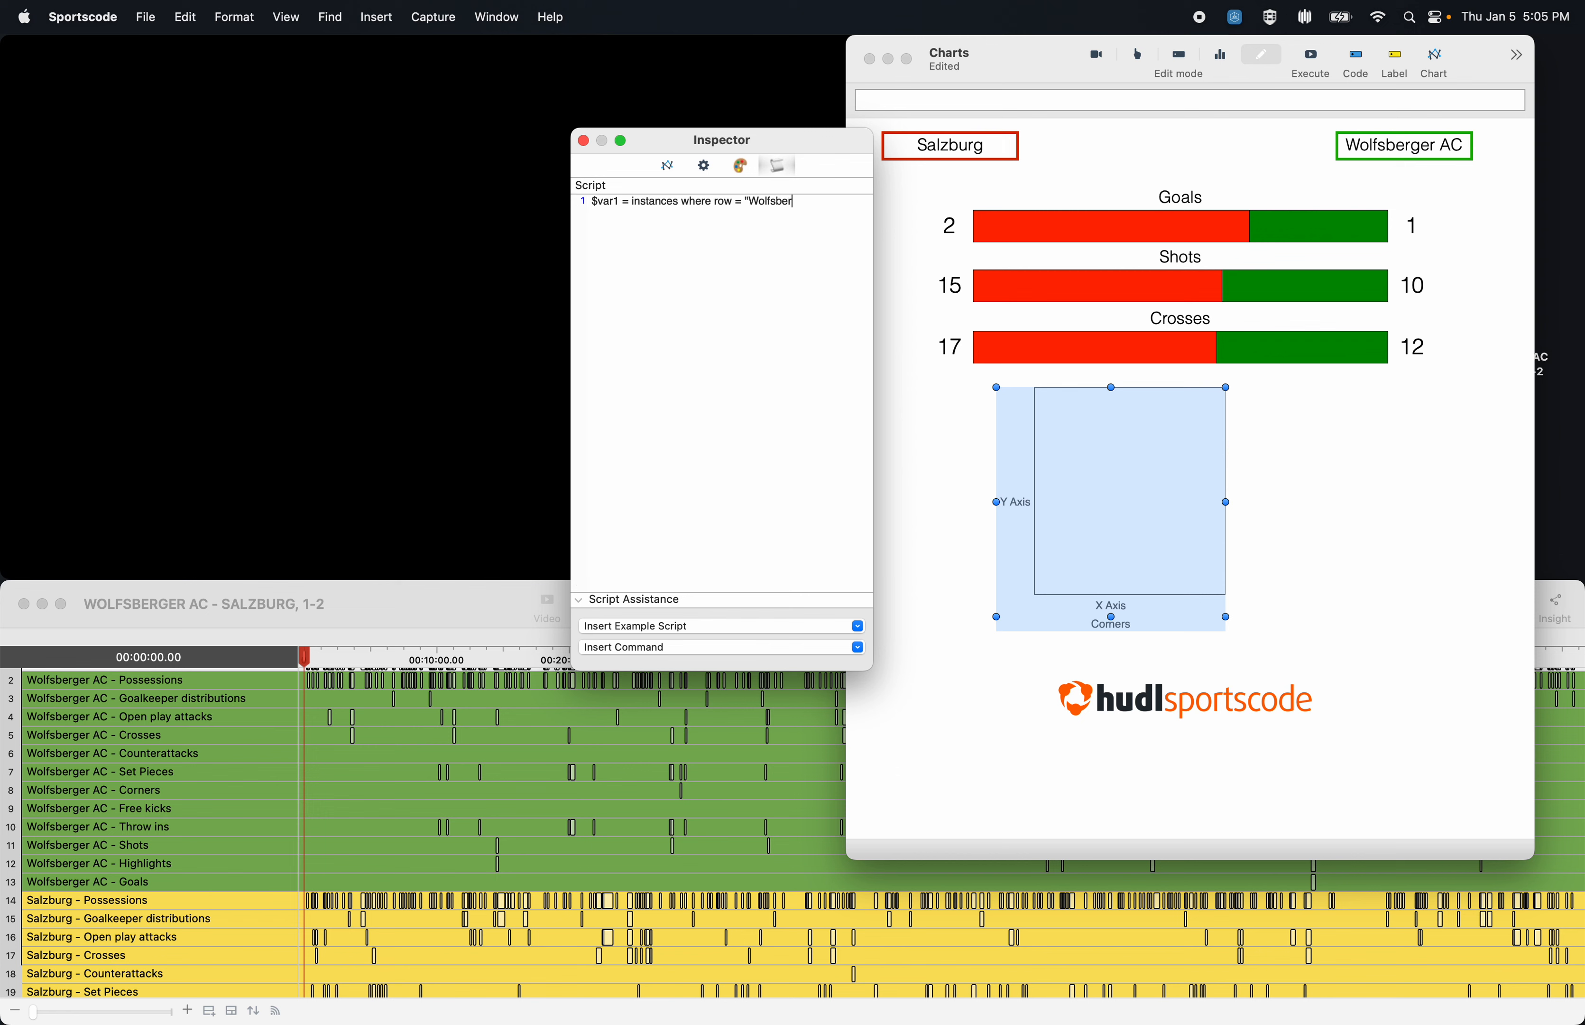
{"action": "type", "text": "ger"}
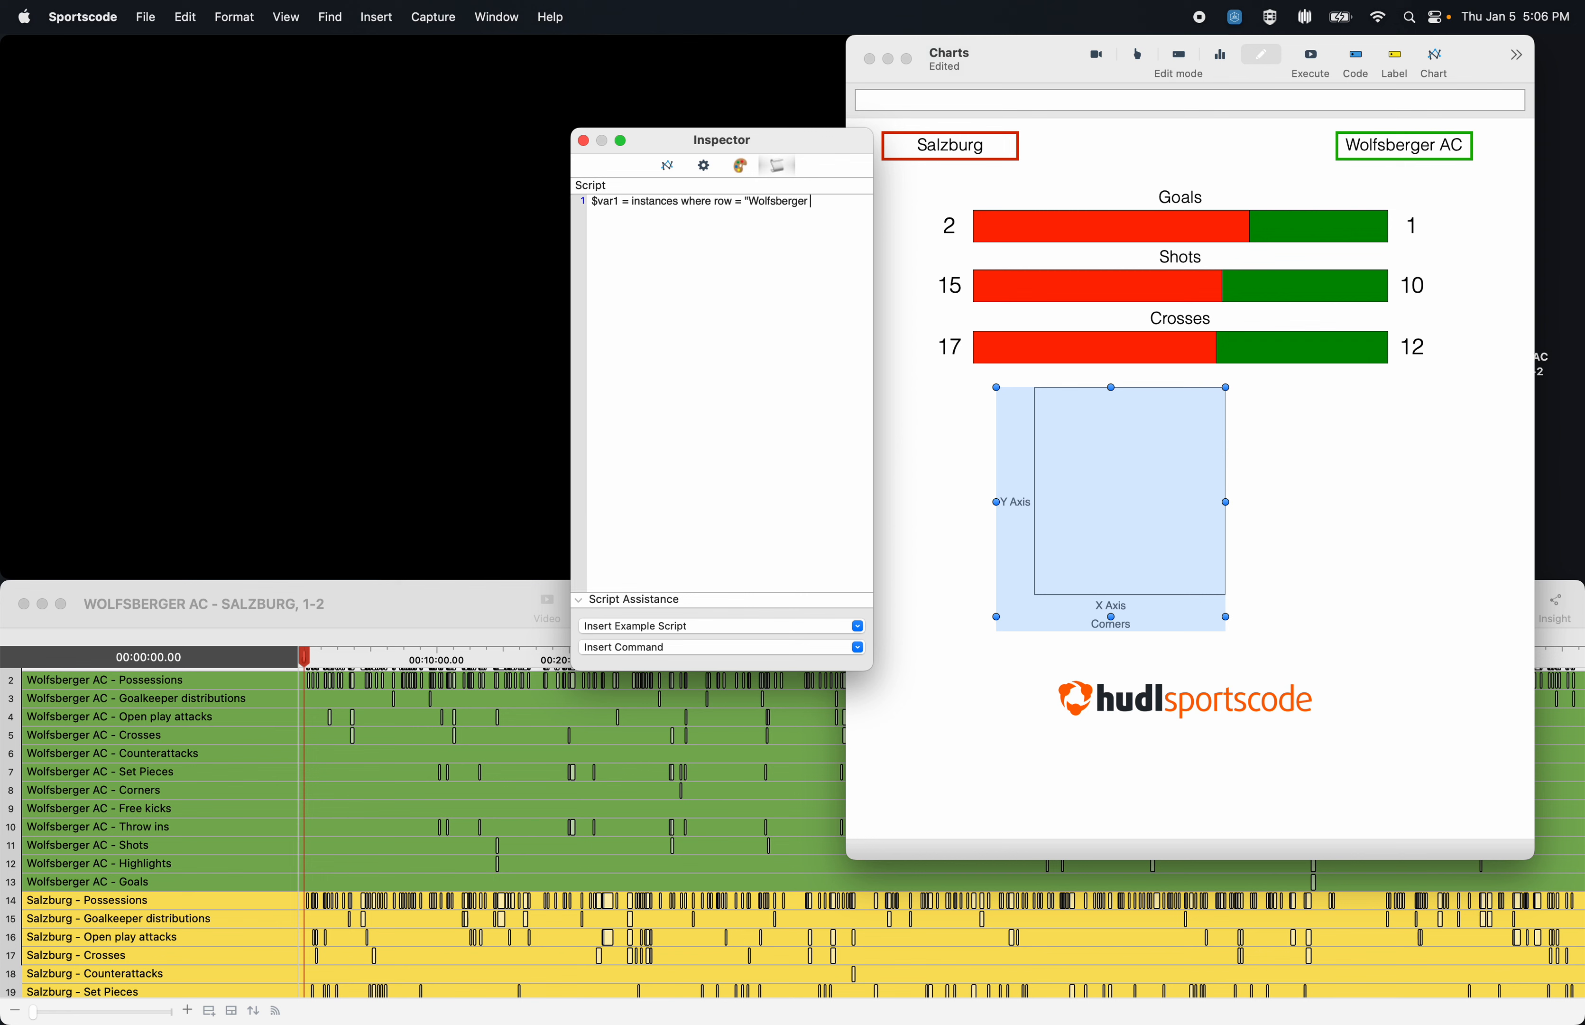
{"action": "type", "text": " AC"}
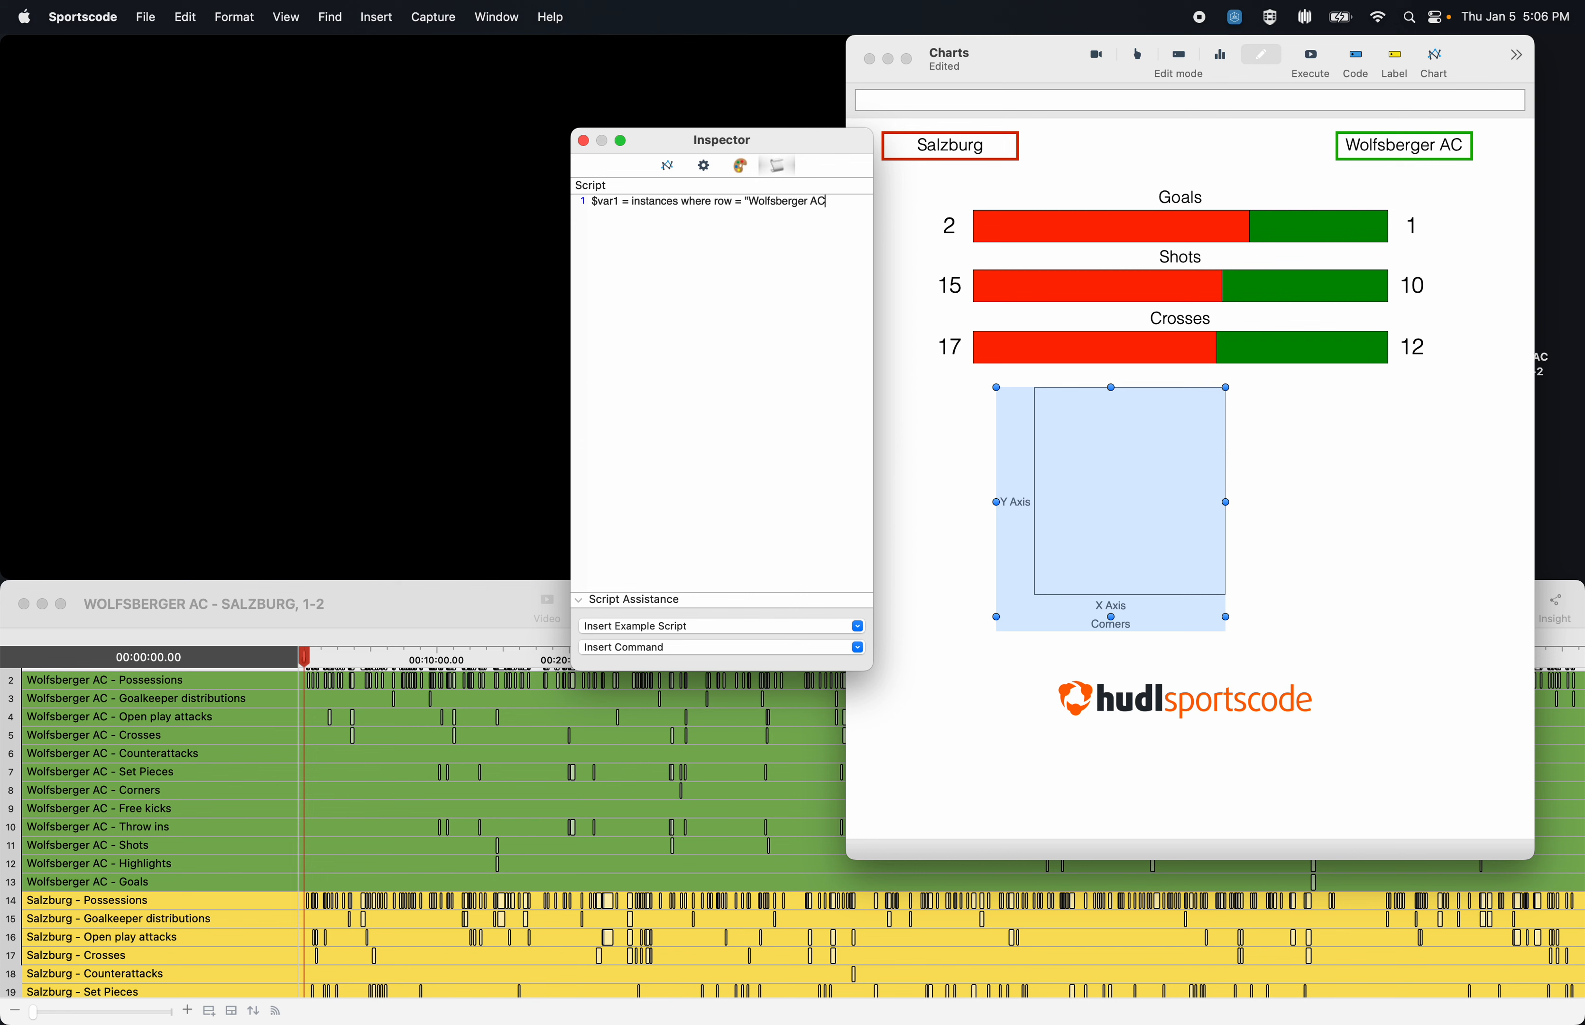
{"action": "type", "text": " - Corners"}
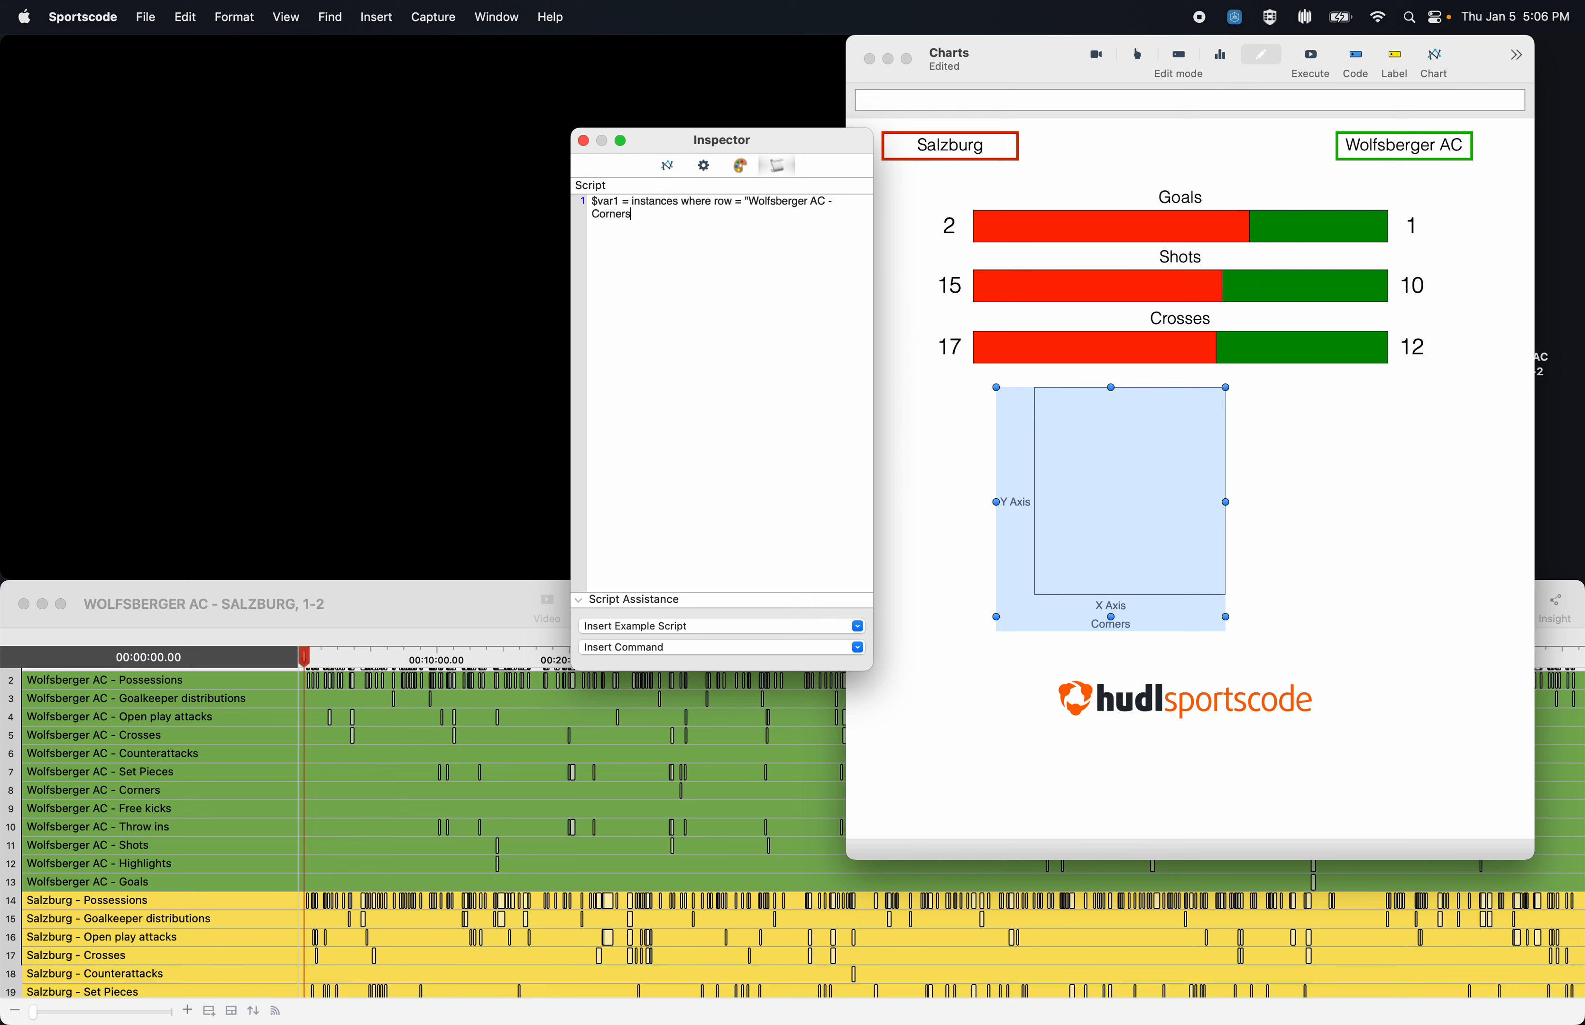
{"action": "type", "text": "\""}
Duplicate the $var1 script line as $var2 for row "Salzburg - Corners" and widen the Inspector to fit each line
{"action": "left_click", "coordinate": [576, 200]}
{"action": "key", "text": "super+c"}
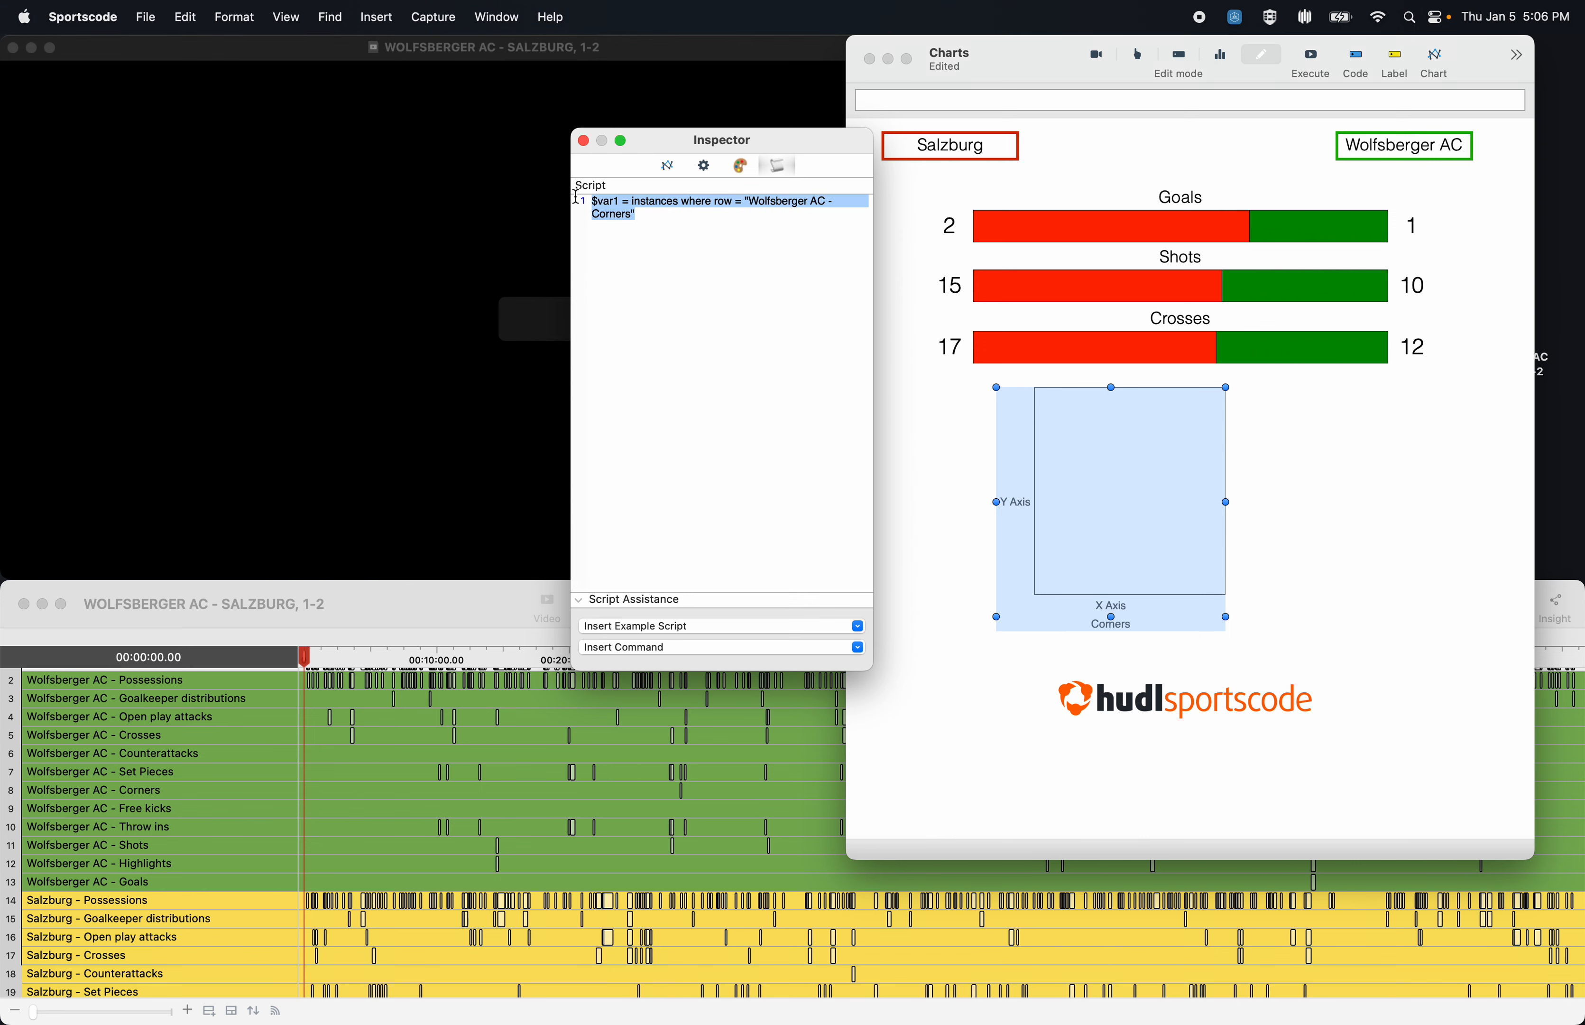
{"action": "key", "text": "Right"}
{"action": "key", "text": "Return"}
{"action": "key", "text": "super+v"}
{"action": "left_click", "coordinate": [619, 226]}
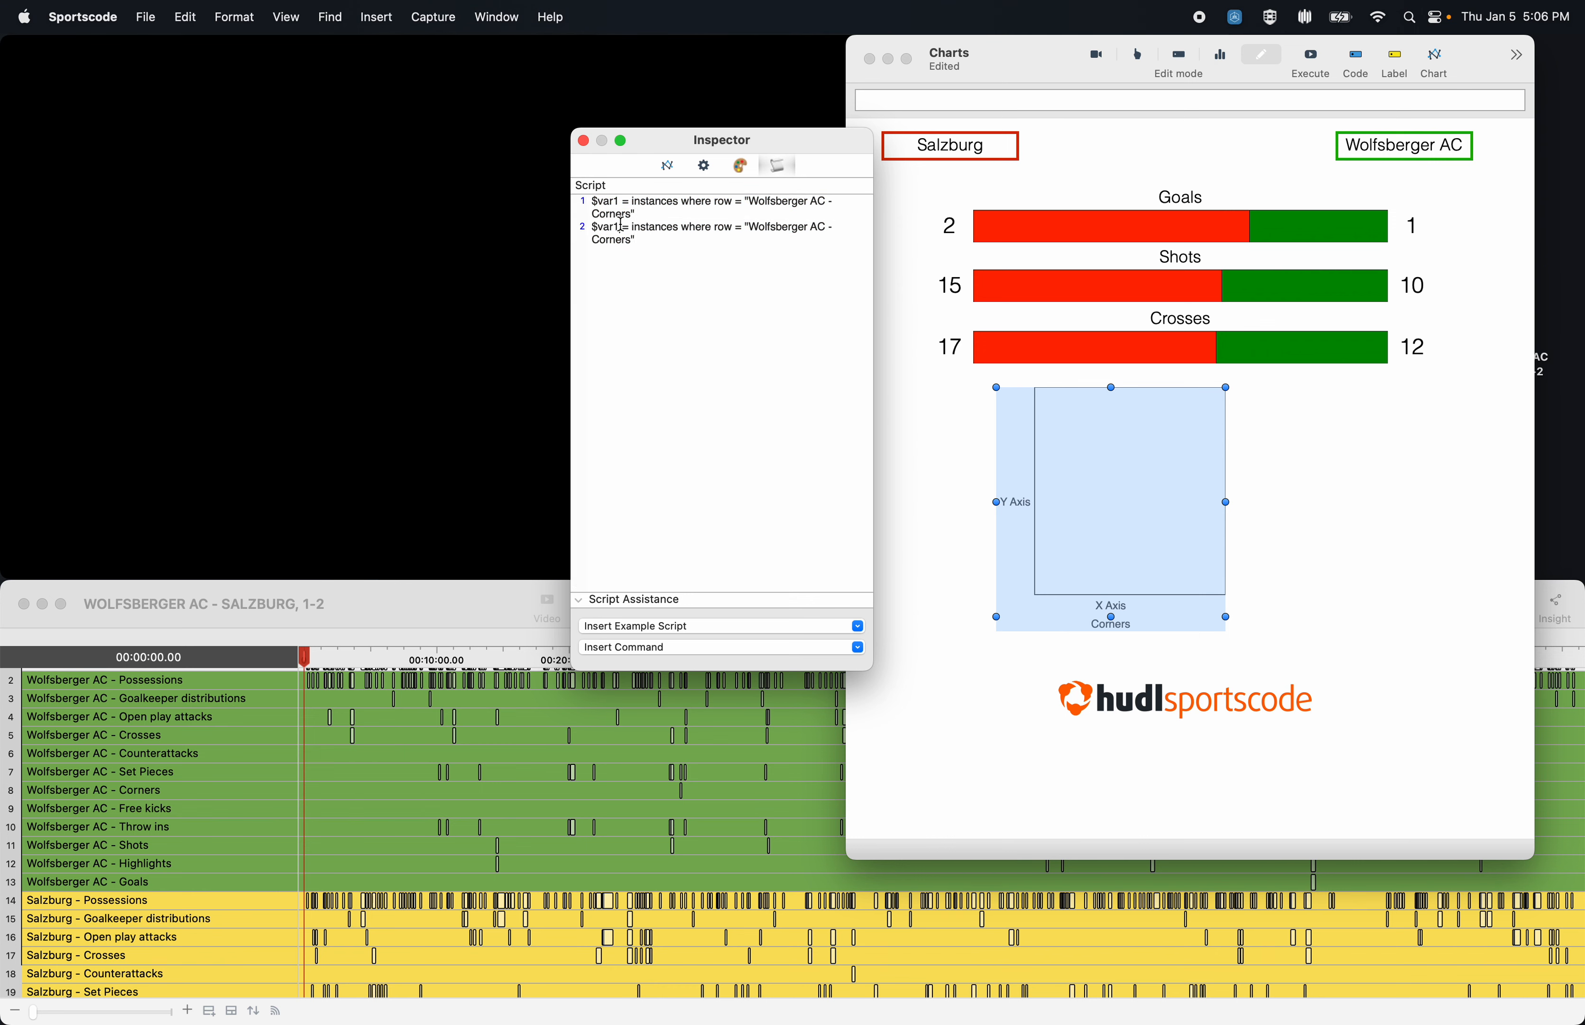
{"action": "key", "text": "BackSpace"}
{"action": "type", "text": "2"}
{"action": "left_click_drag", "start_coordinate": [748, 227], "coordinate": [826, 229]}
{"action": "type", "text": "Salzburg"}
{"action": "left_click_drag", "start_coordinate": [878, 238], "coordinate": [943, 237]}
Below the variables, leave a blank line and begin a chart command with count $var2 and the label "SALZBURG"
{"action": "left_click", "coordinate": [838, 248]}
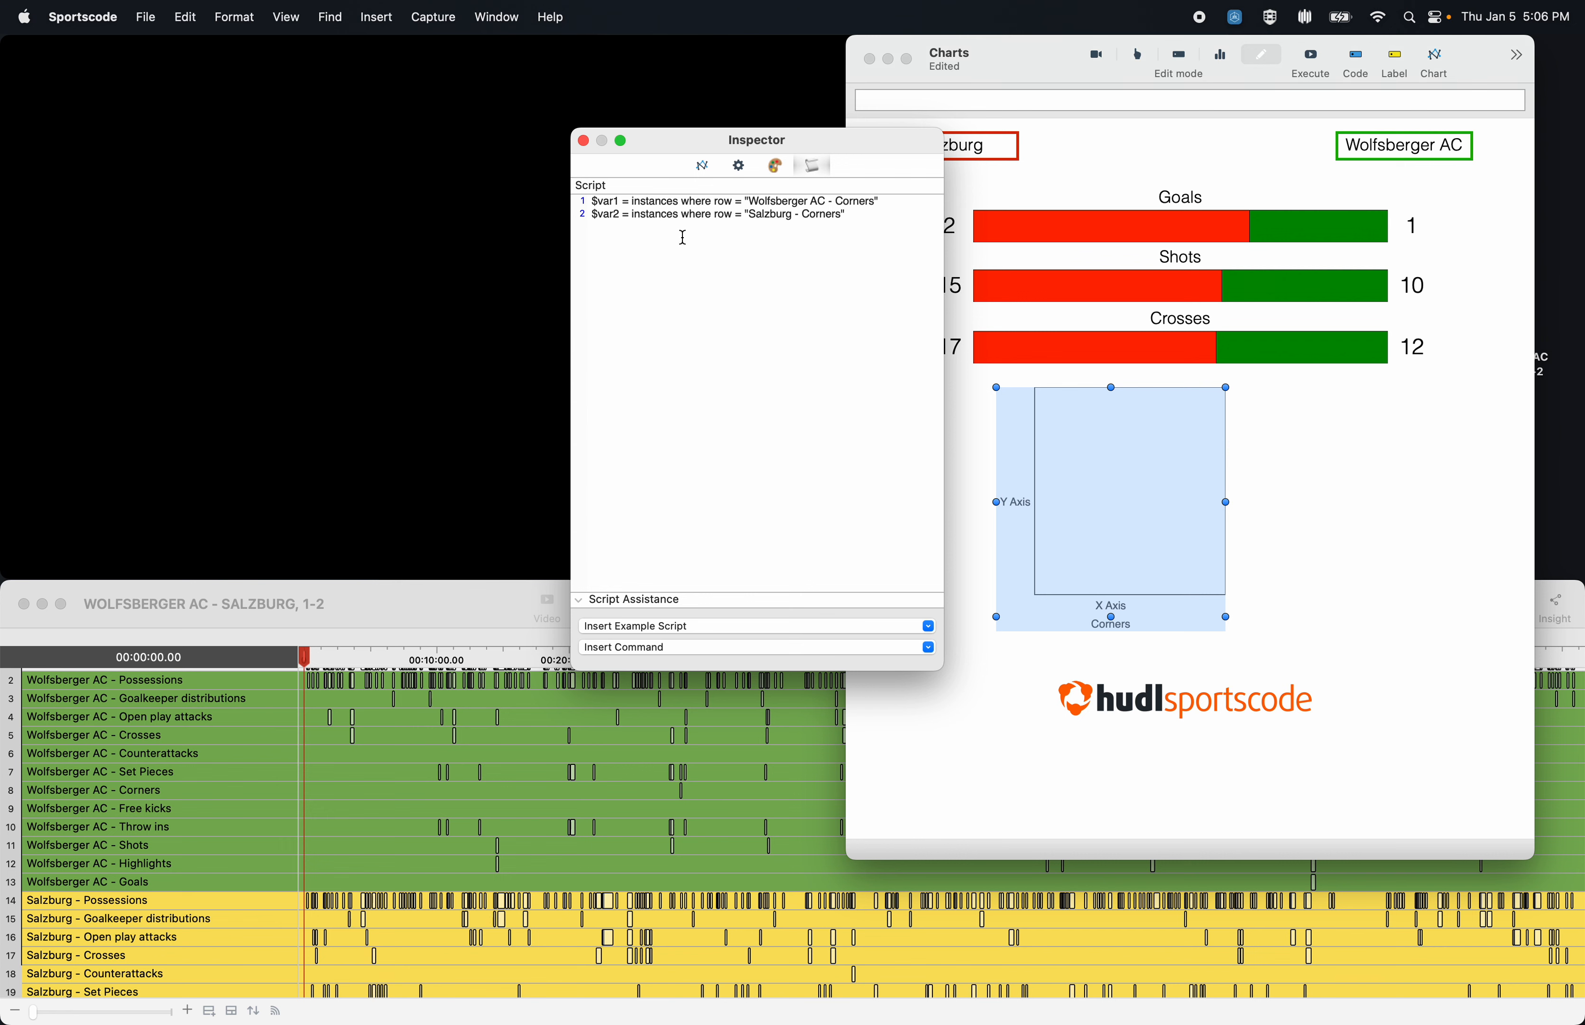
{"action": "key", "text": "Return"}
{"action": "key", "text": "Return"}
{"action": "type", "text": "cha"}
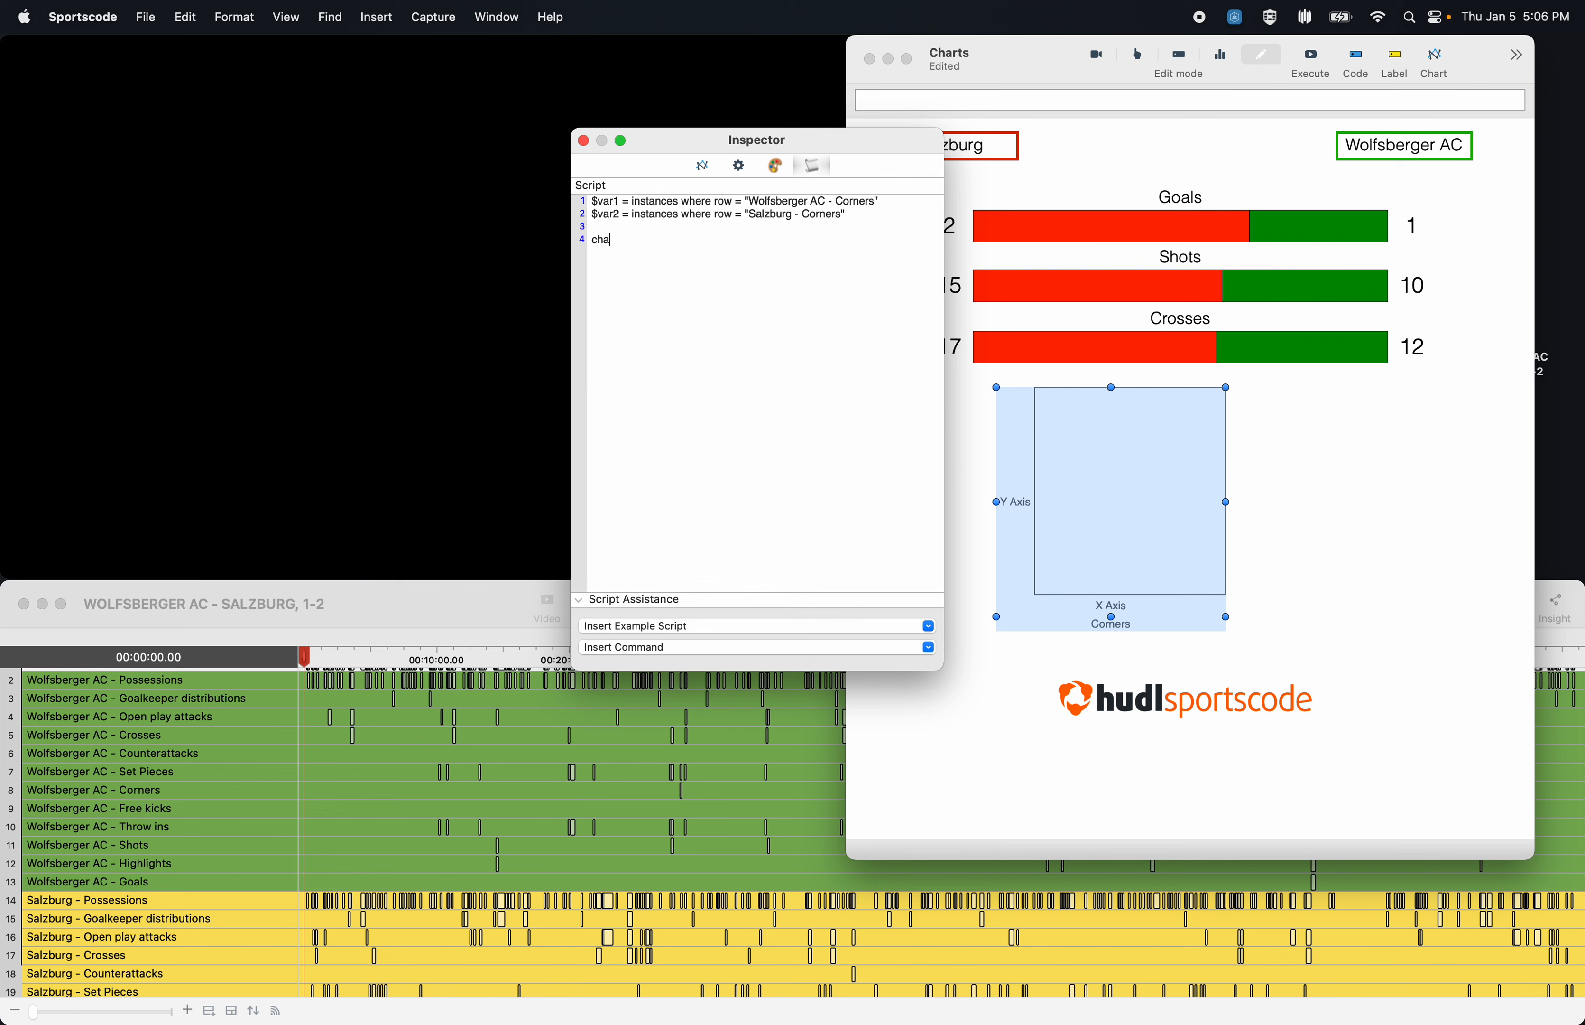
{"action": "type", "text": "rt ("}
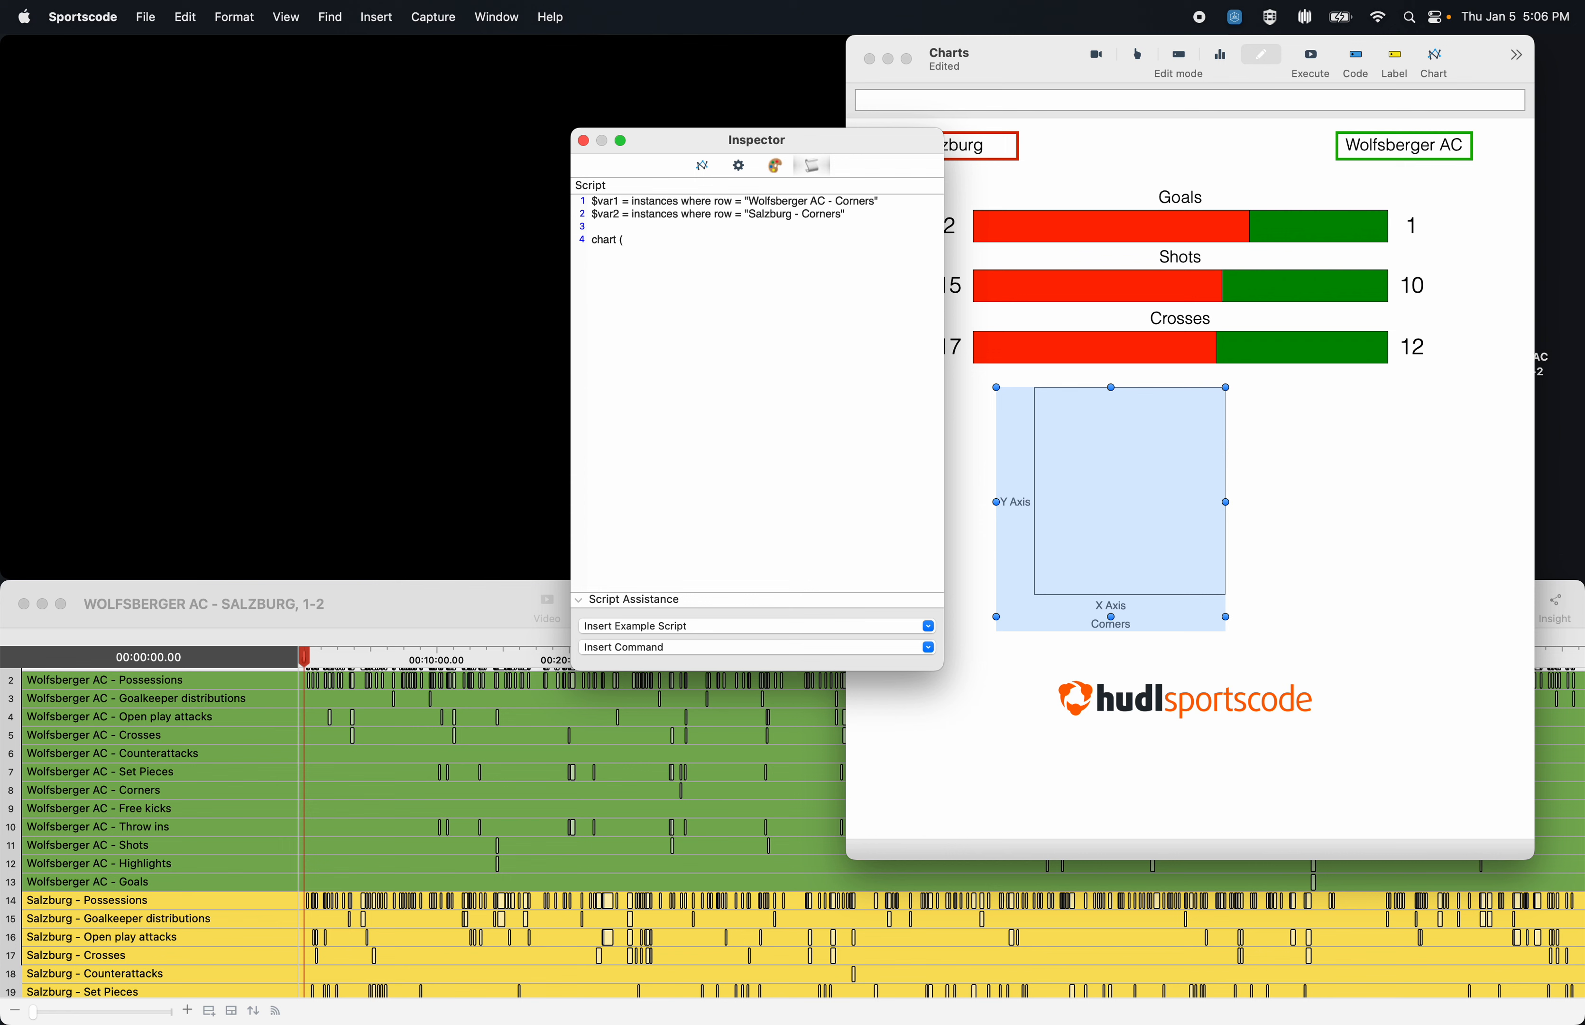
{"action": "type", "text": "count $var2"}
{"action": "type", "text": ","}
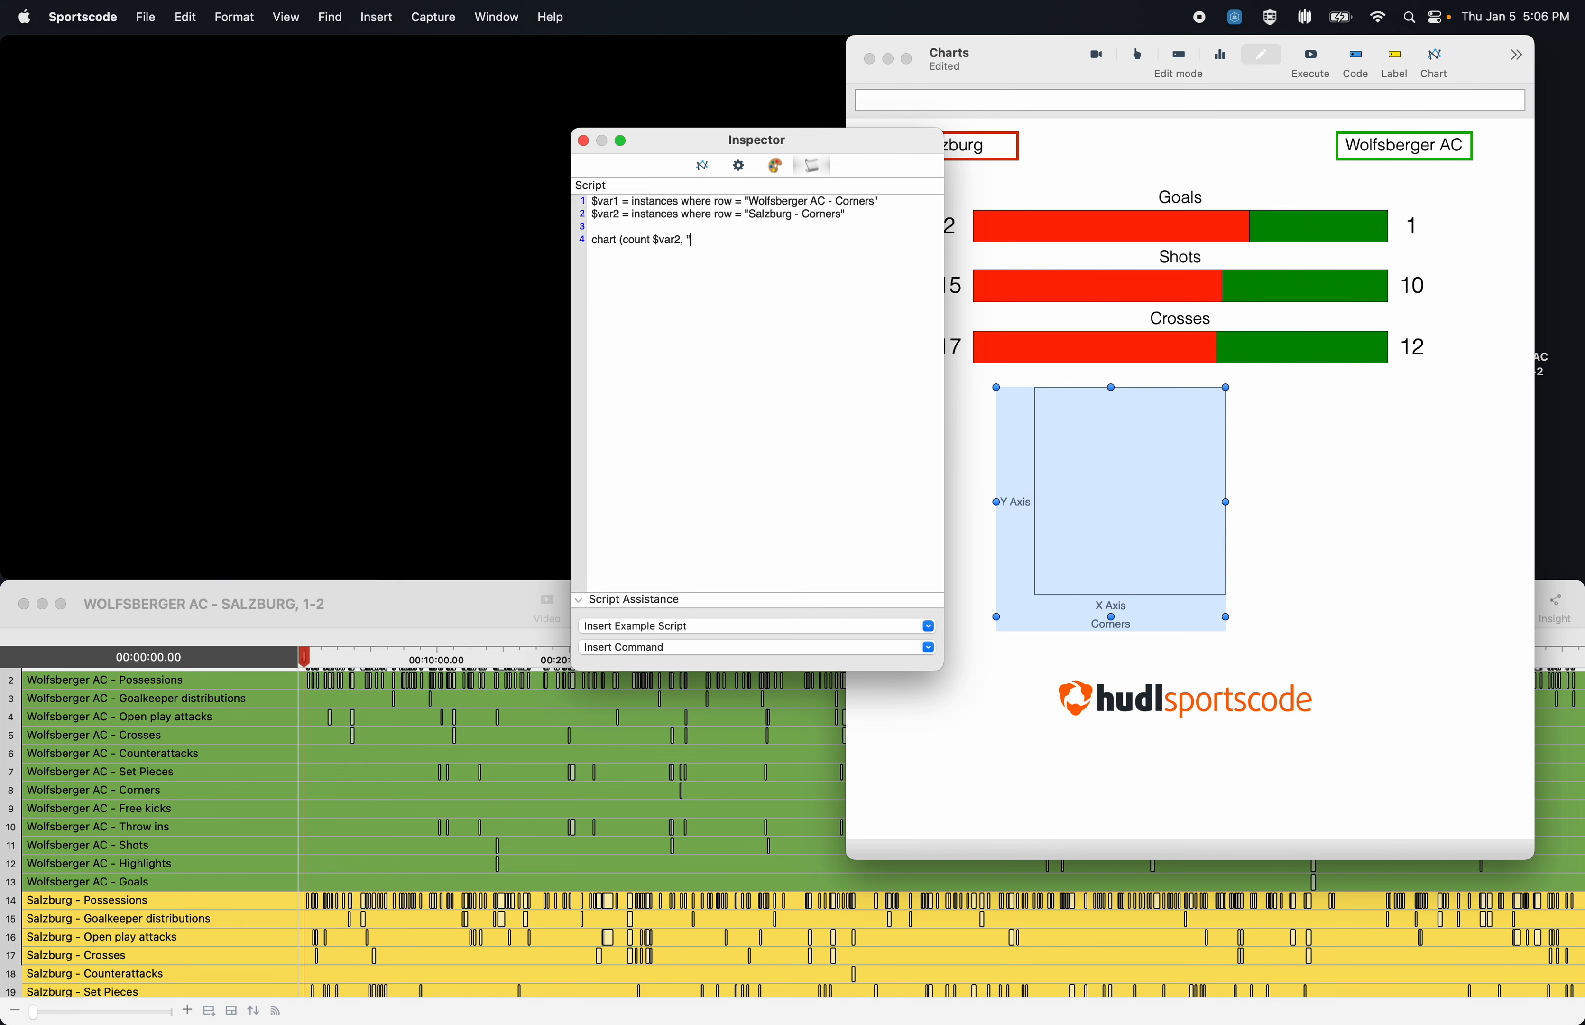
{"action": "type", "text": " \"SAL"}
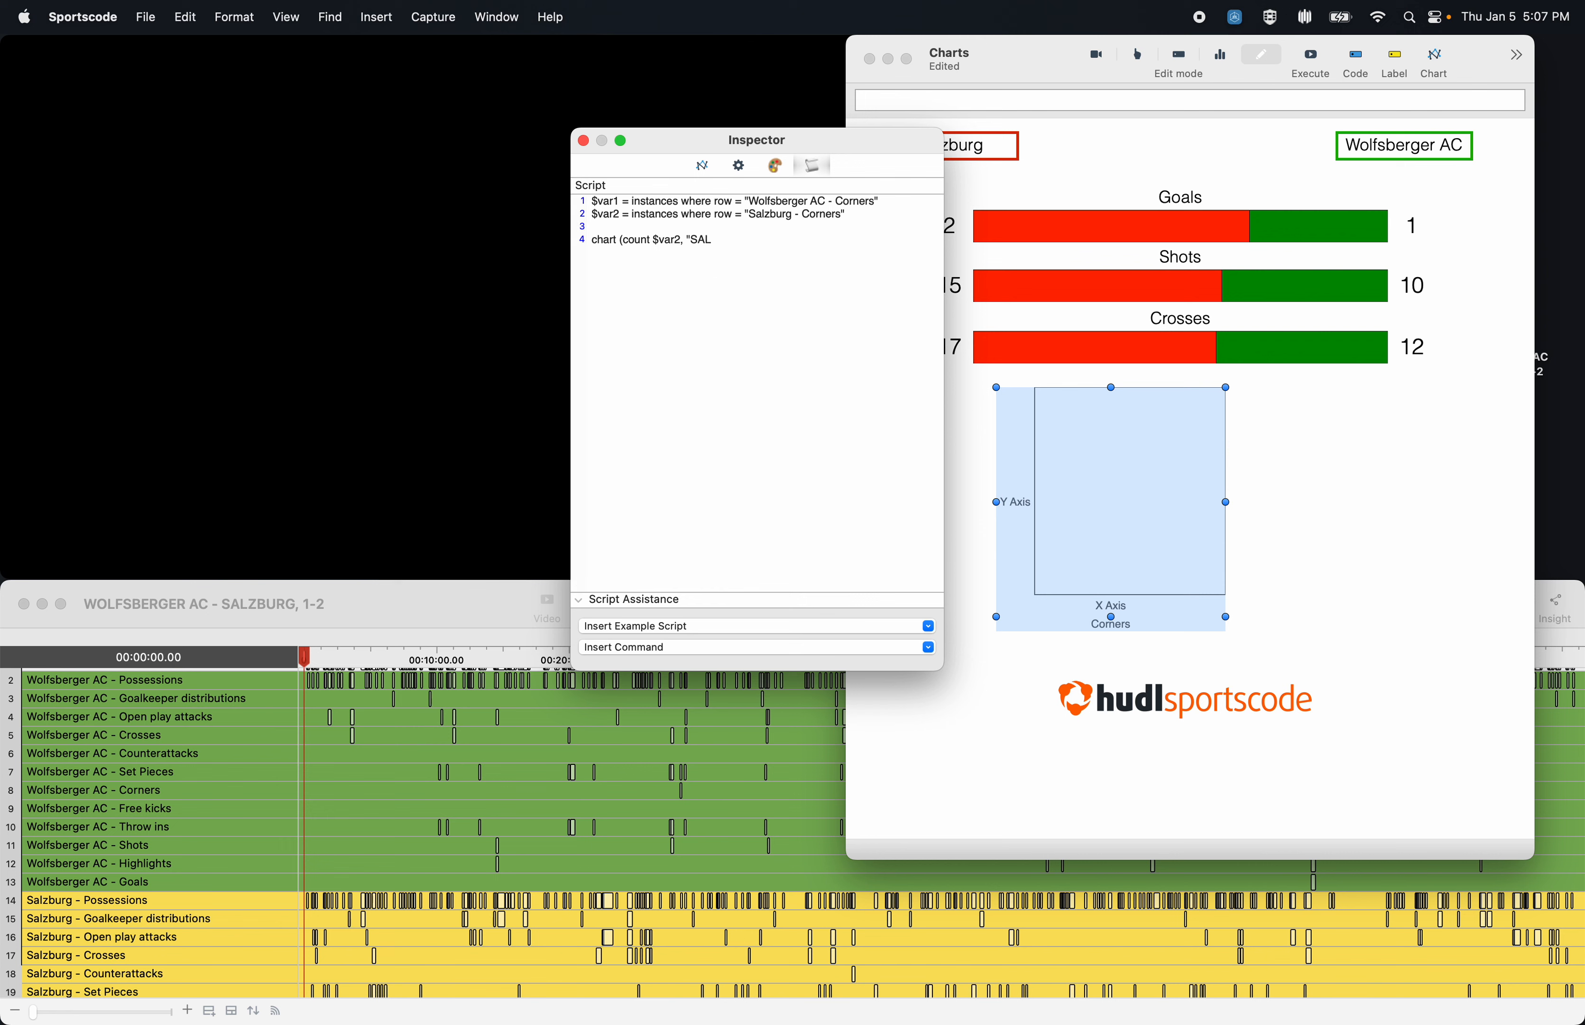
{"action": "type", "text": "ZBURG\","}
Complete the Salzburg chart command with color (100,0,0) and $var2 as its final argument
{"action": "type", "text": "color (100,"}
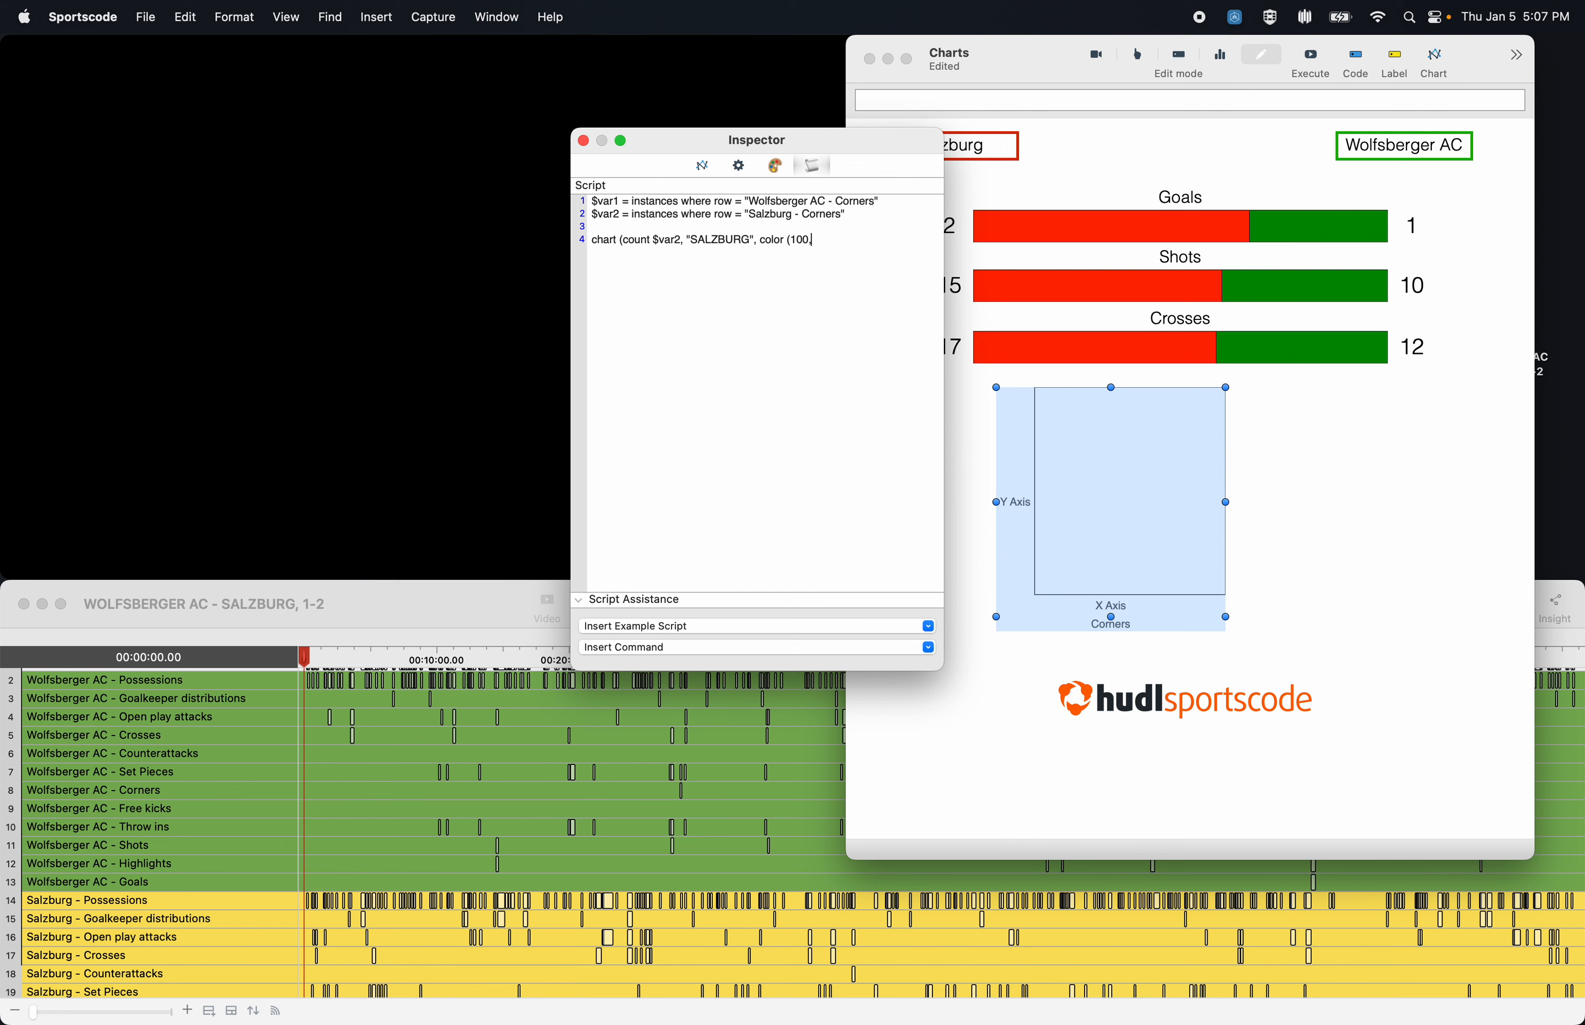
{"action": "type", "text": "0,0)"}
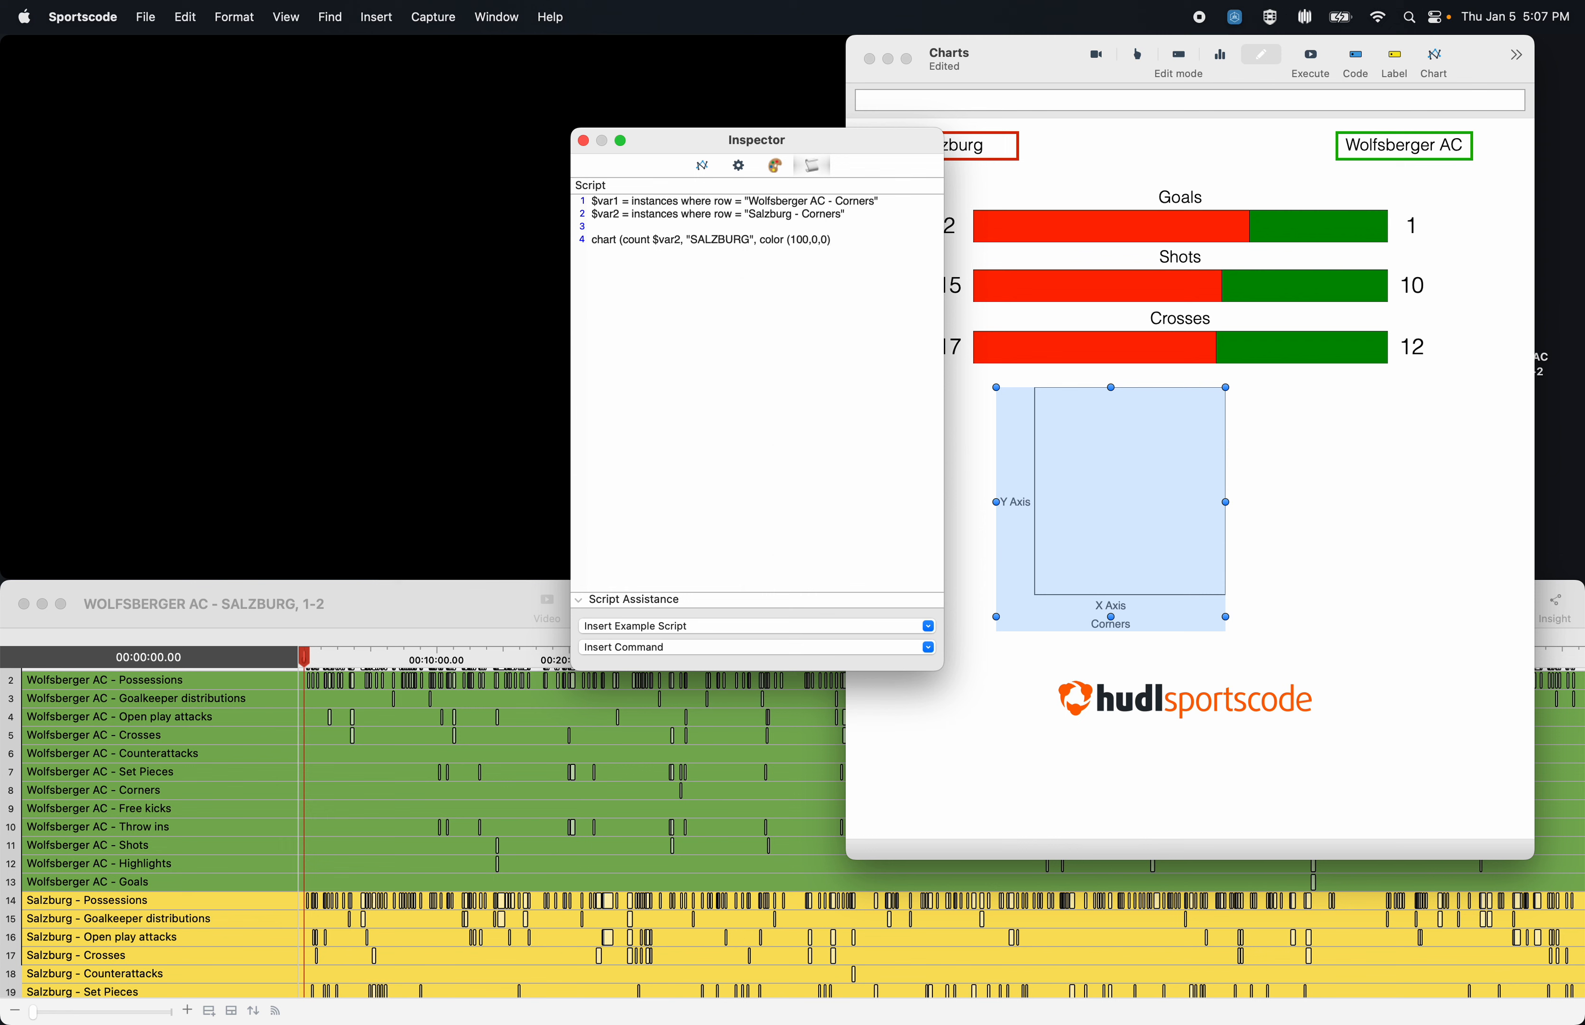
{"action": "type", "text": ","}
{"action": "type", "text": " $"}
{"action": "type", "text": "var"}
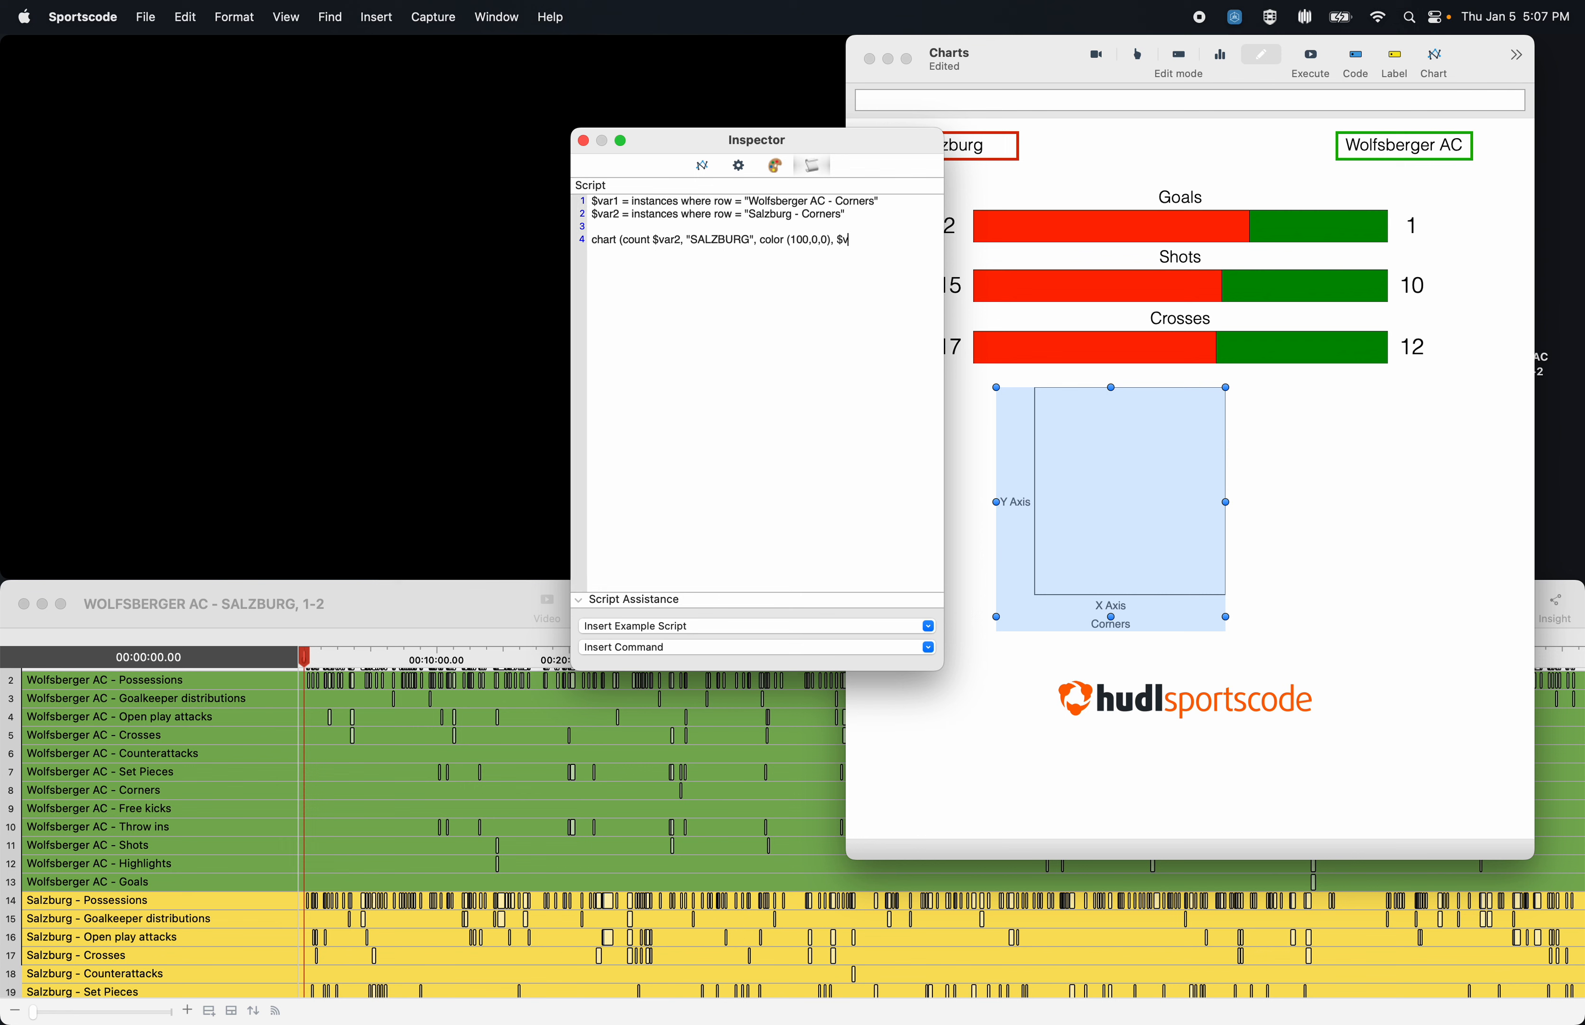
{"action": "type", "text": "2"}
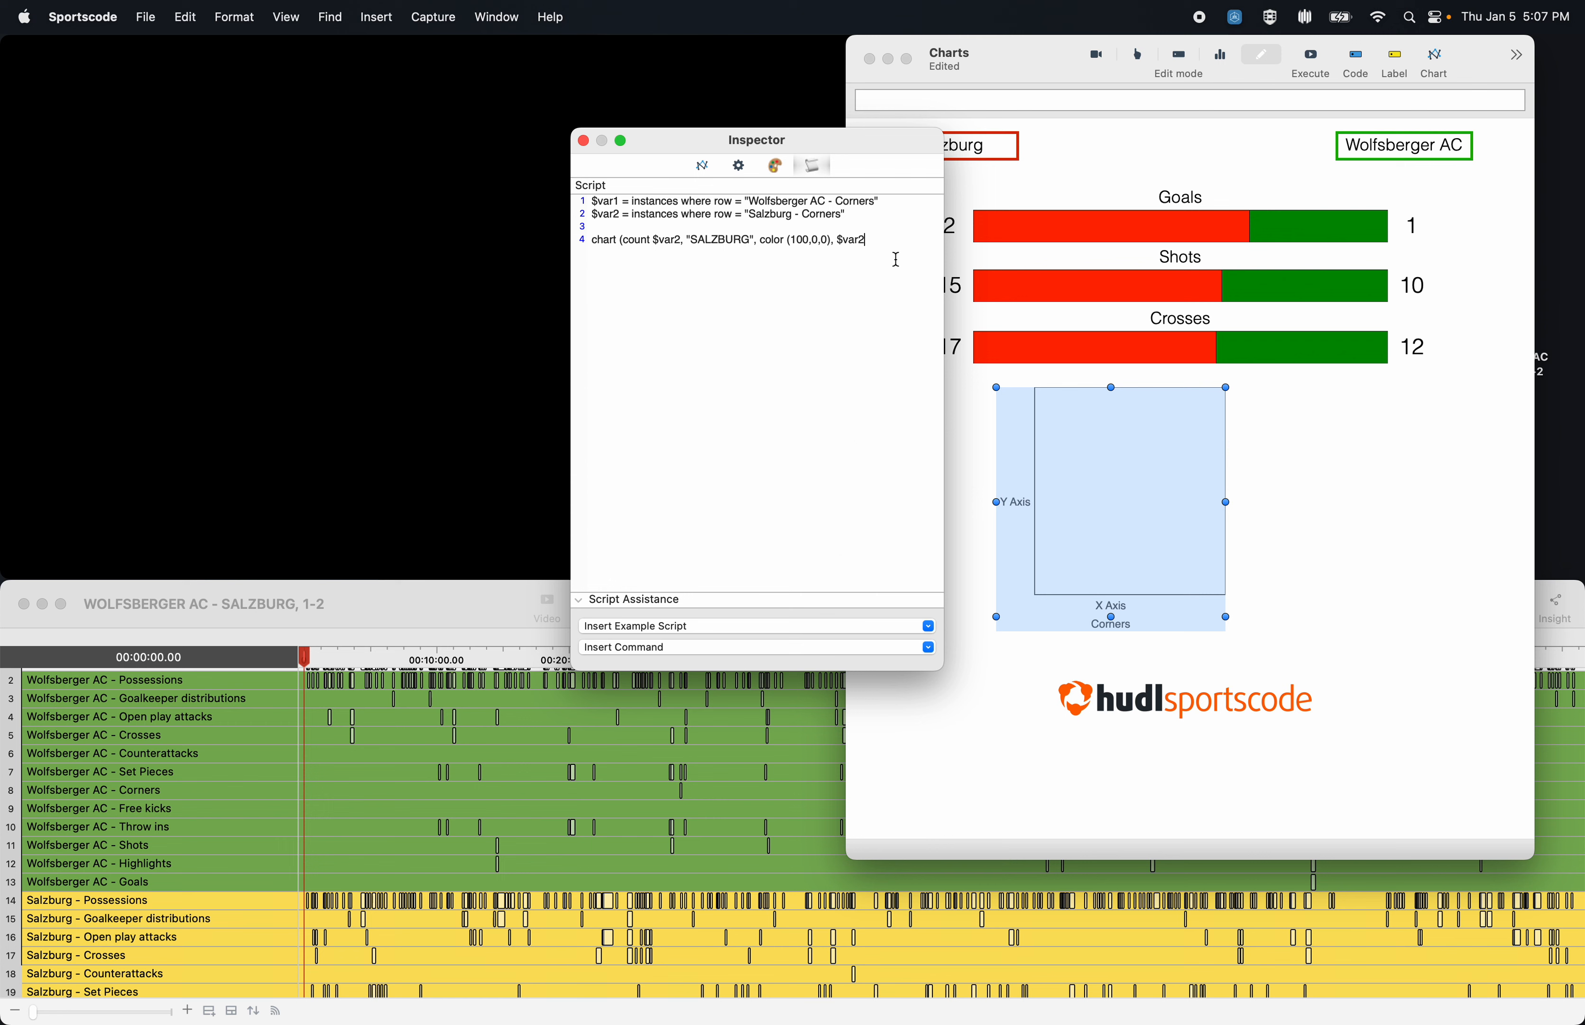
{"action": "type", "text": ")"}
{"action": "left_click_drag", "start_coordinate": [833, 241], "coordinate": [756, 243]}
{"action": "key", "text": "BackSpace"}
{"action": "key", "text": "super+z"}
{"action": "left_click_drag", "start_coordinate": [687, 241], "coordinate": [755, 241]}
{"action": "key", "text": "BackSpace"}
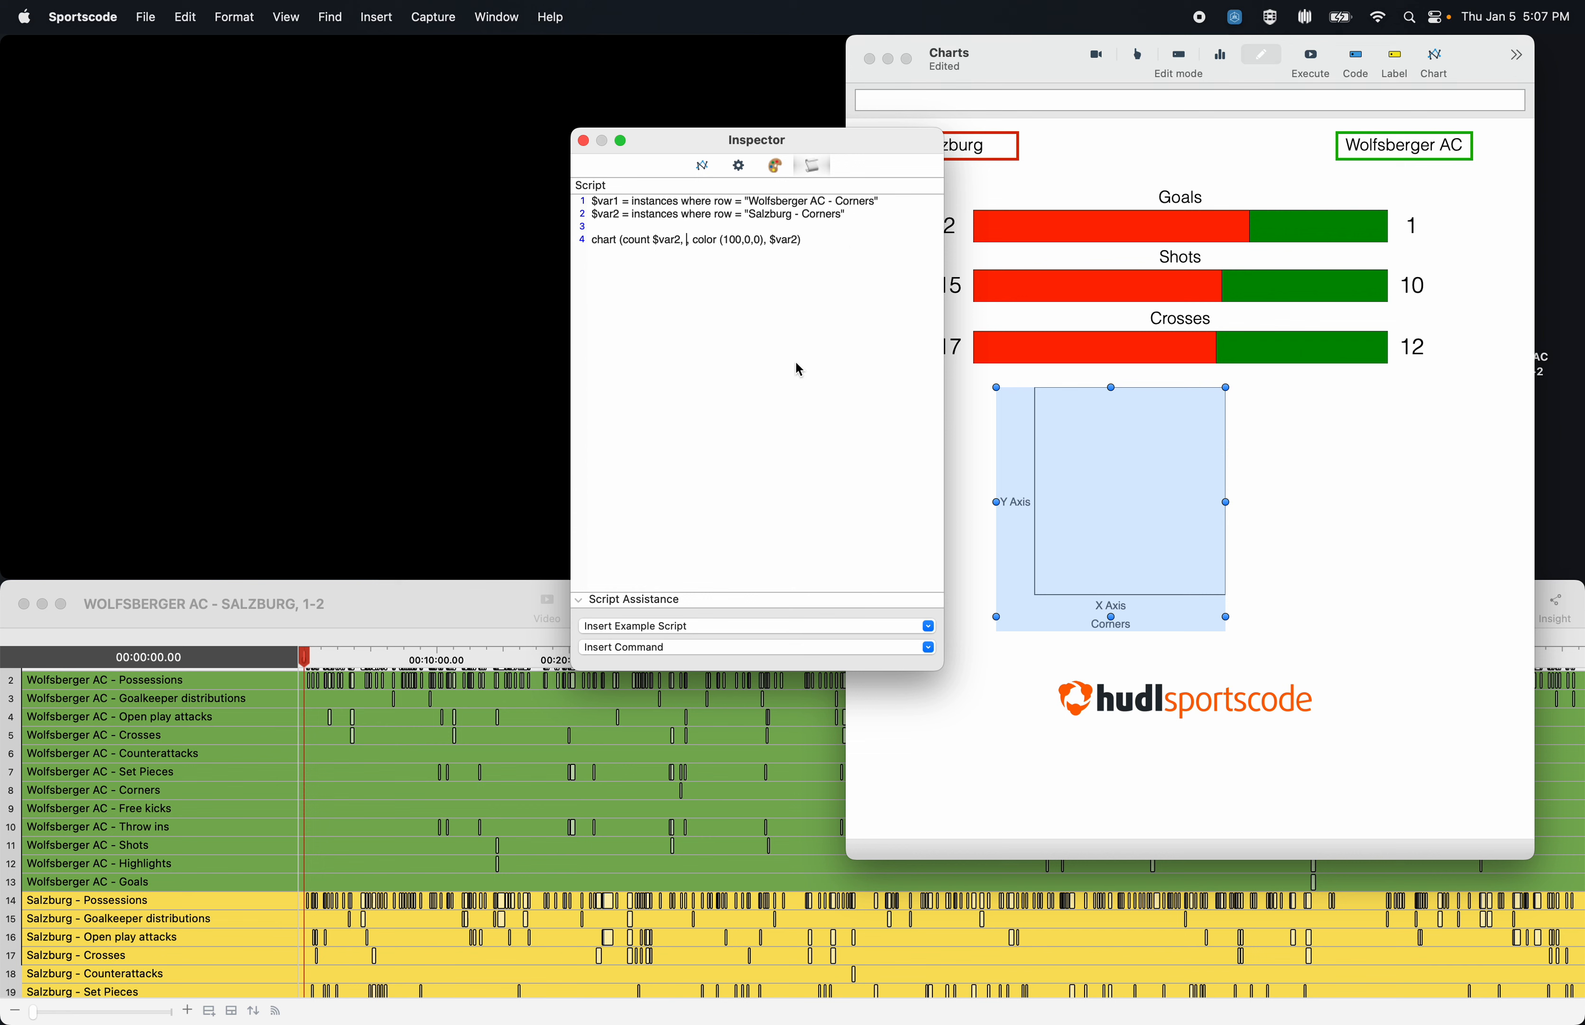
{"action": "key", "text": "super+z"}
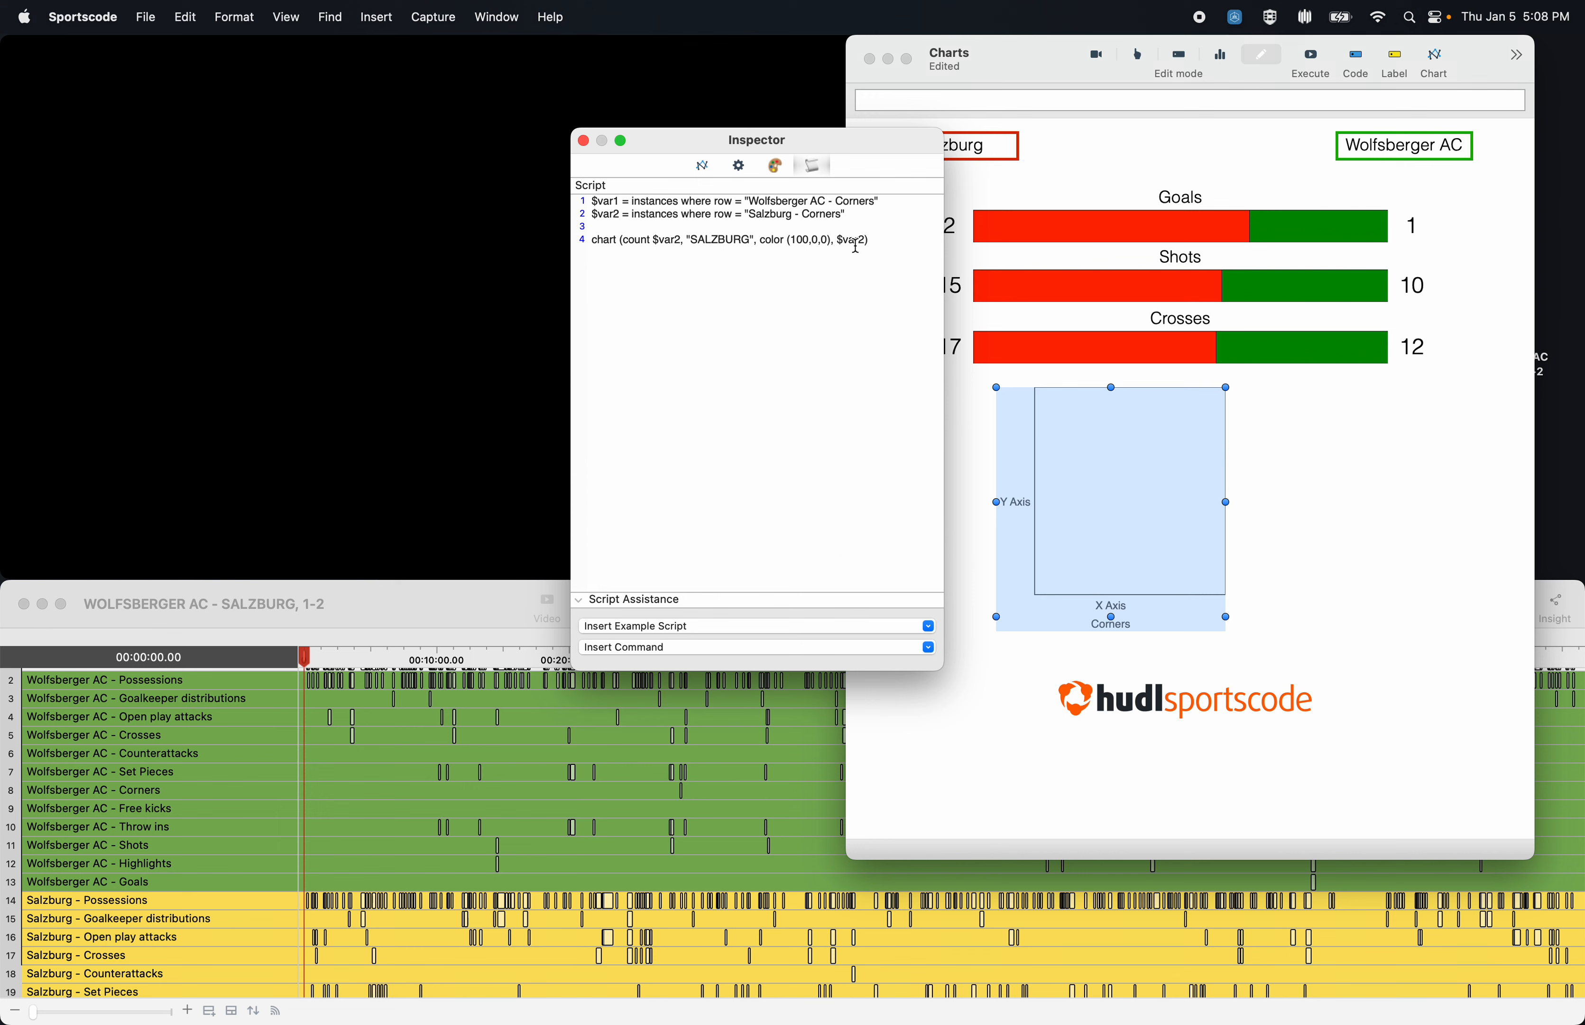
Duplicate the Salzburg chart command on a new line and change both variables in the copy to $var1
{"action": "left_click_drag", "start_coordinate": [879, 240], "coordinate": [588, 241]}
{"action": "key", "text": "super+c"}
{"action": "key", "text": "Right"}
{"action": "key", "text": "Return"}
{"action": "key", "text": "super+v"}
{"action": "left_click", "coordinate": [678, 250]}
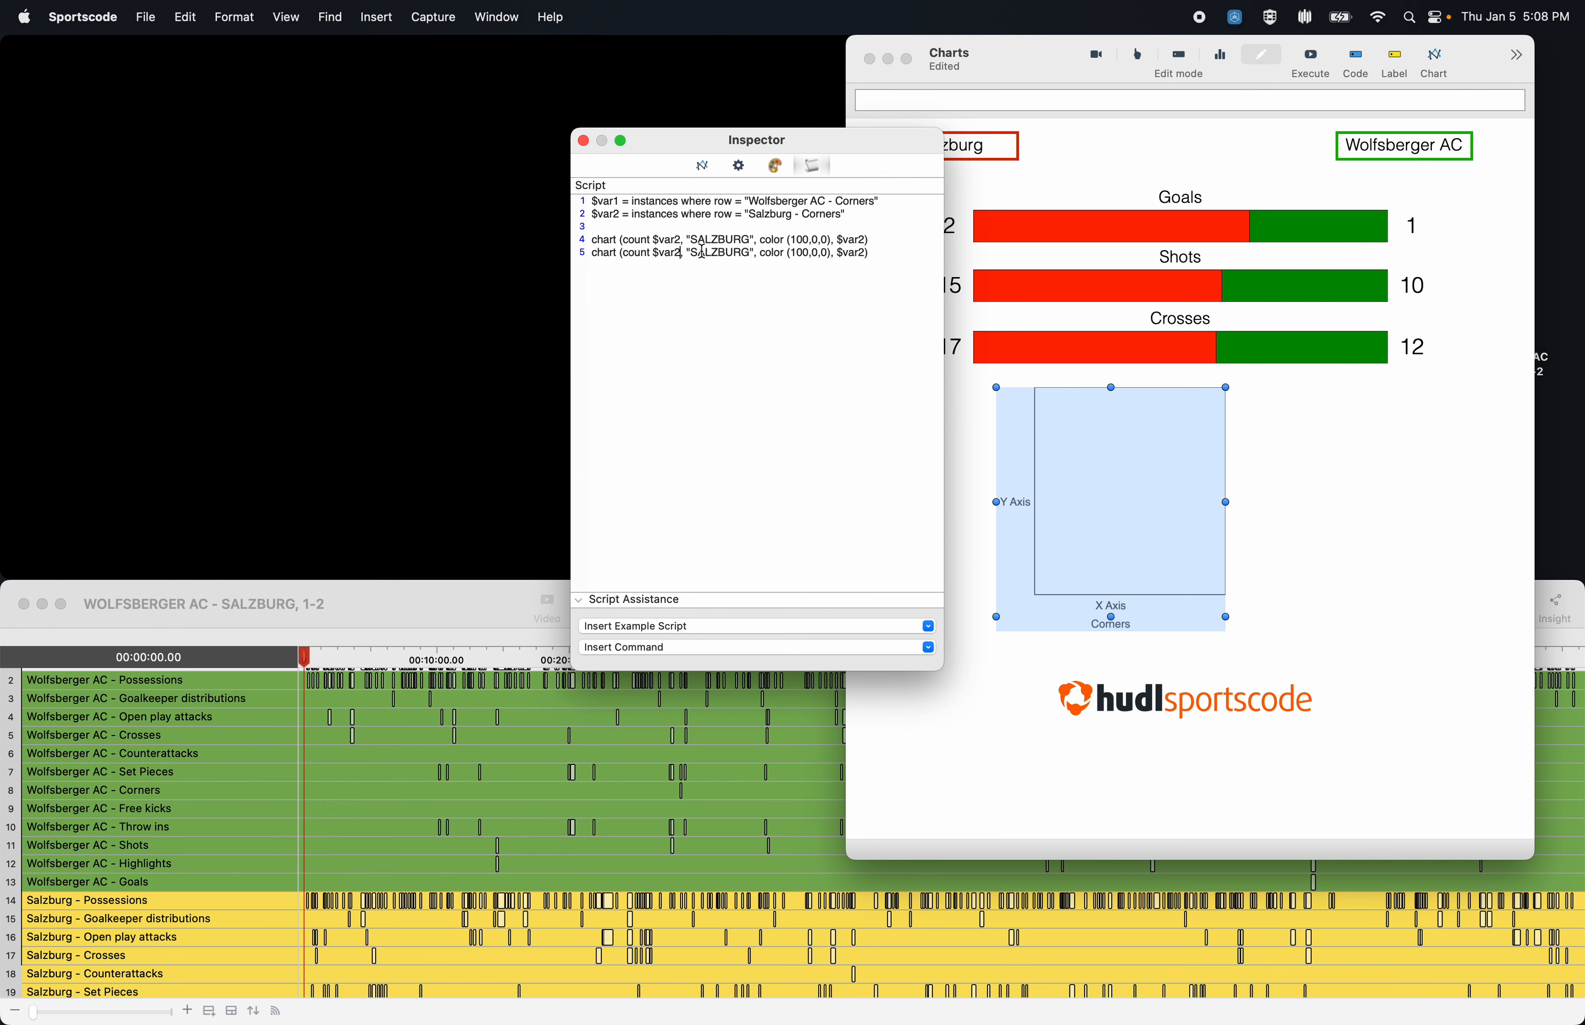
{"action": "key", "text": "BackSpace"}
{"action": "type", "text": "1"}
{"action": "left_click", "coordinate": [865, 252]}
{"action": "key", "text": "BackSpace"}
{"action": "type", "text": "1"}
Change the label in the second chart command to "WOLFSBERGER" and execute the script
{"action": "double_click", "coordinate": [723, 254]}
{"action": "type", "text": "WOLFS"}
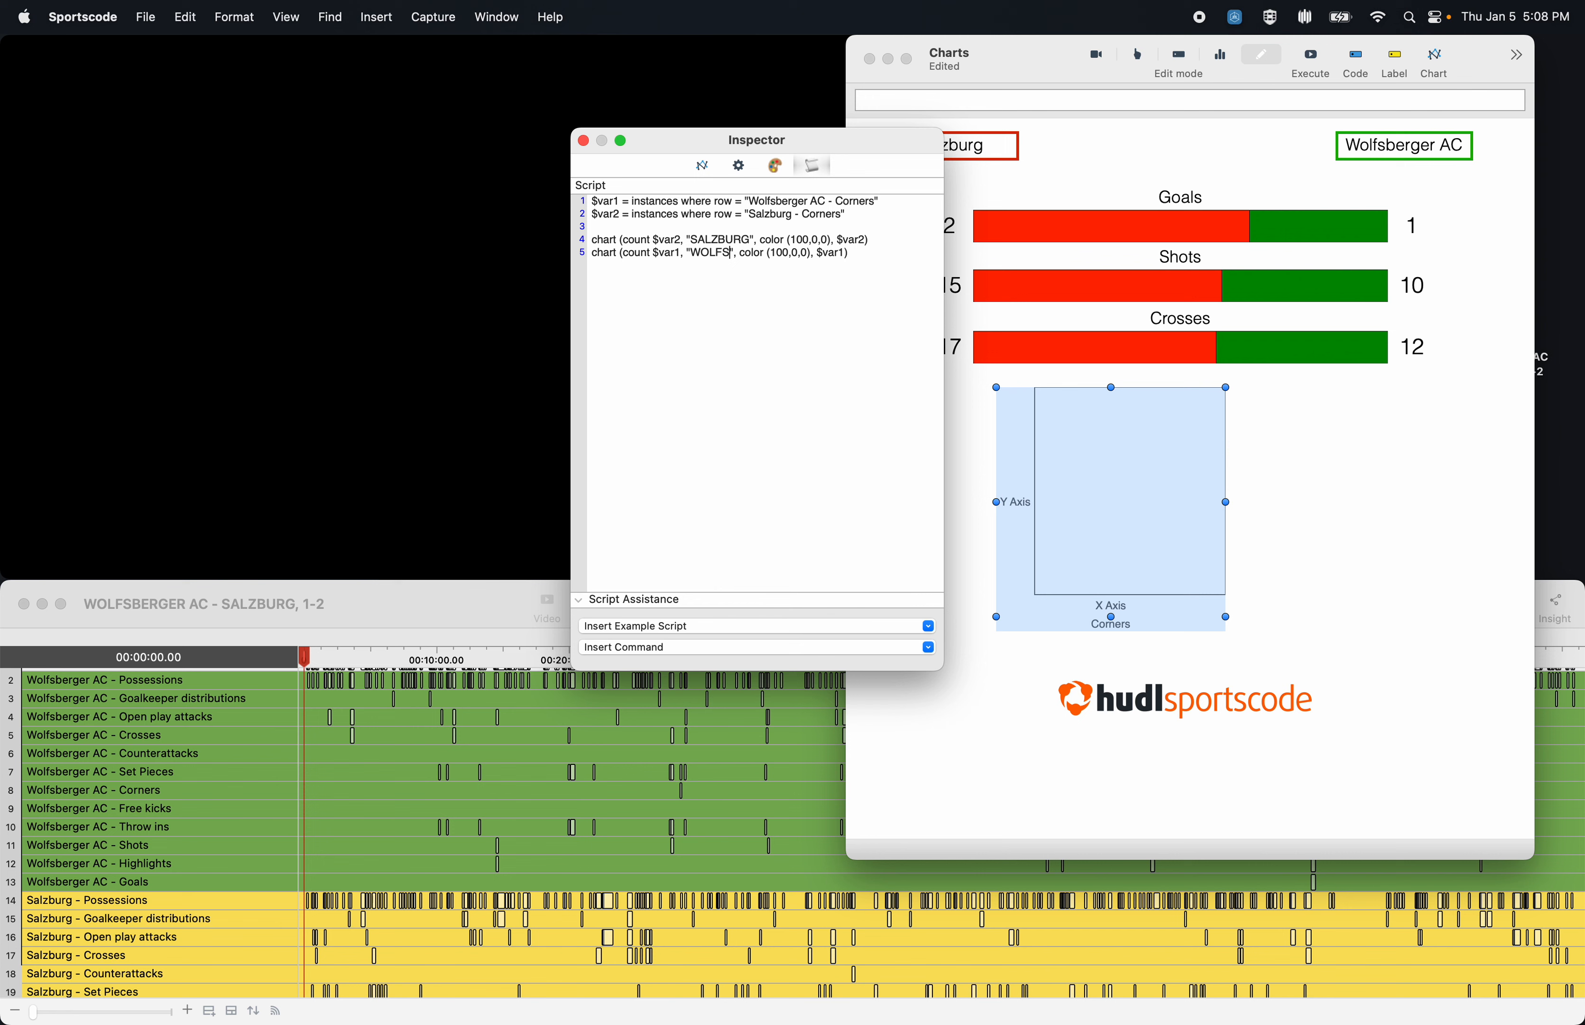
{"action": "type", "text": "BERGER"}
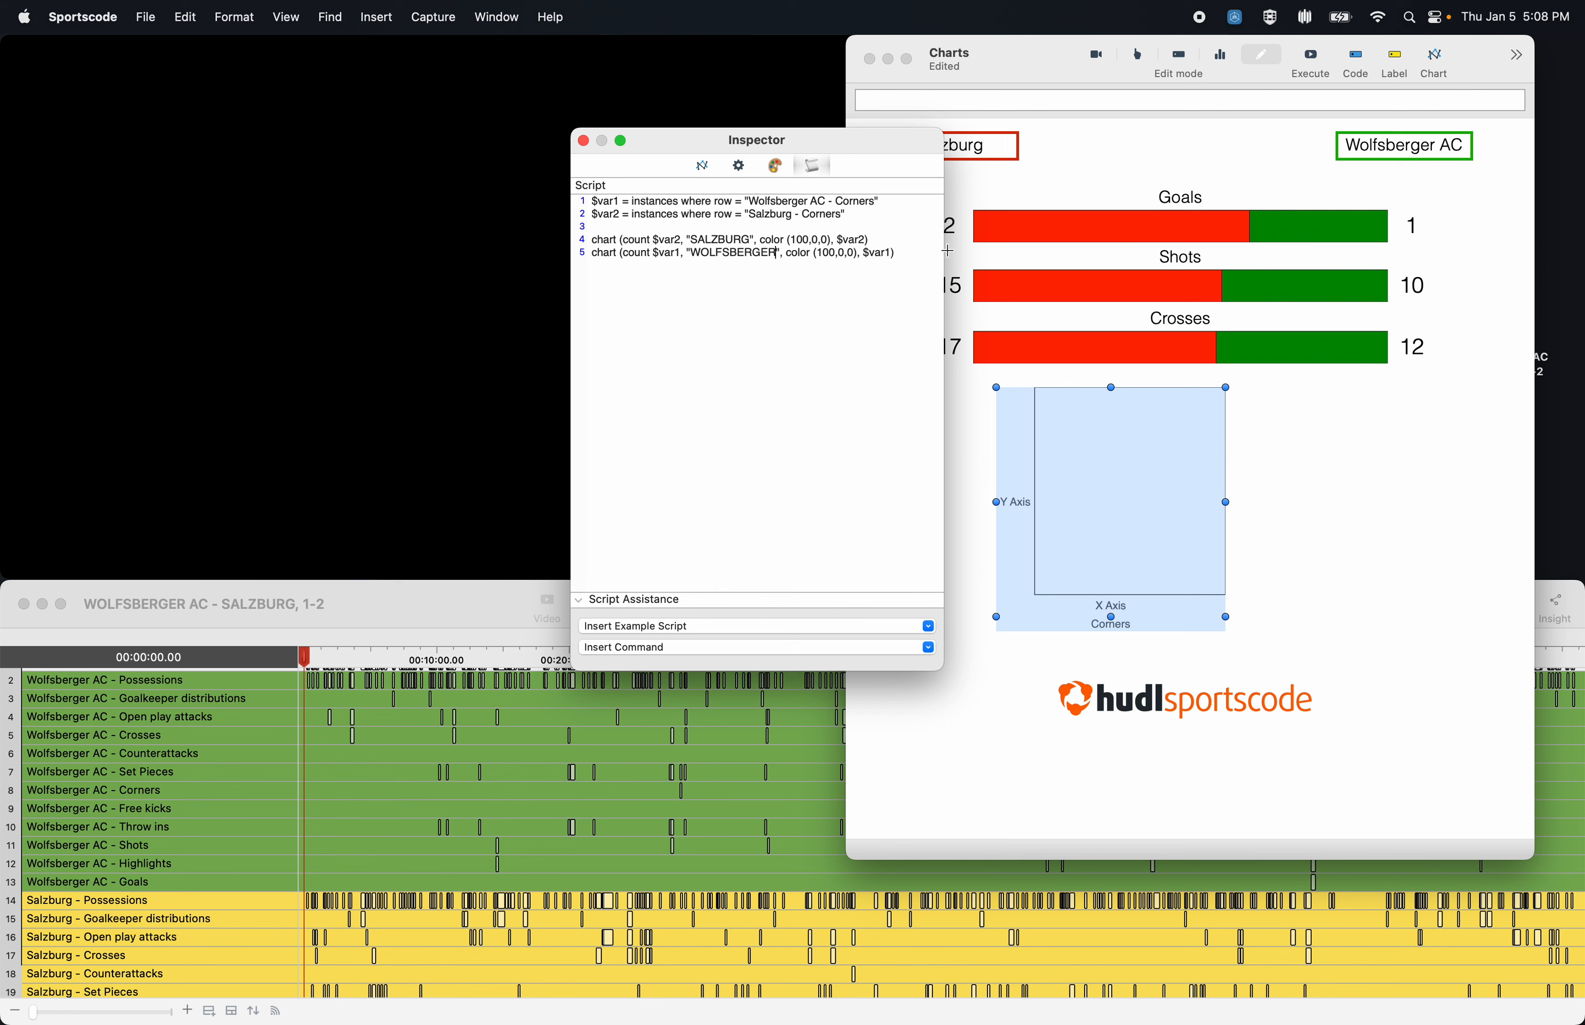
{"action": "left_click", "coordinate": [1312, 56]}
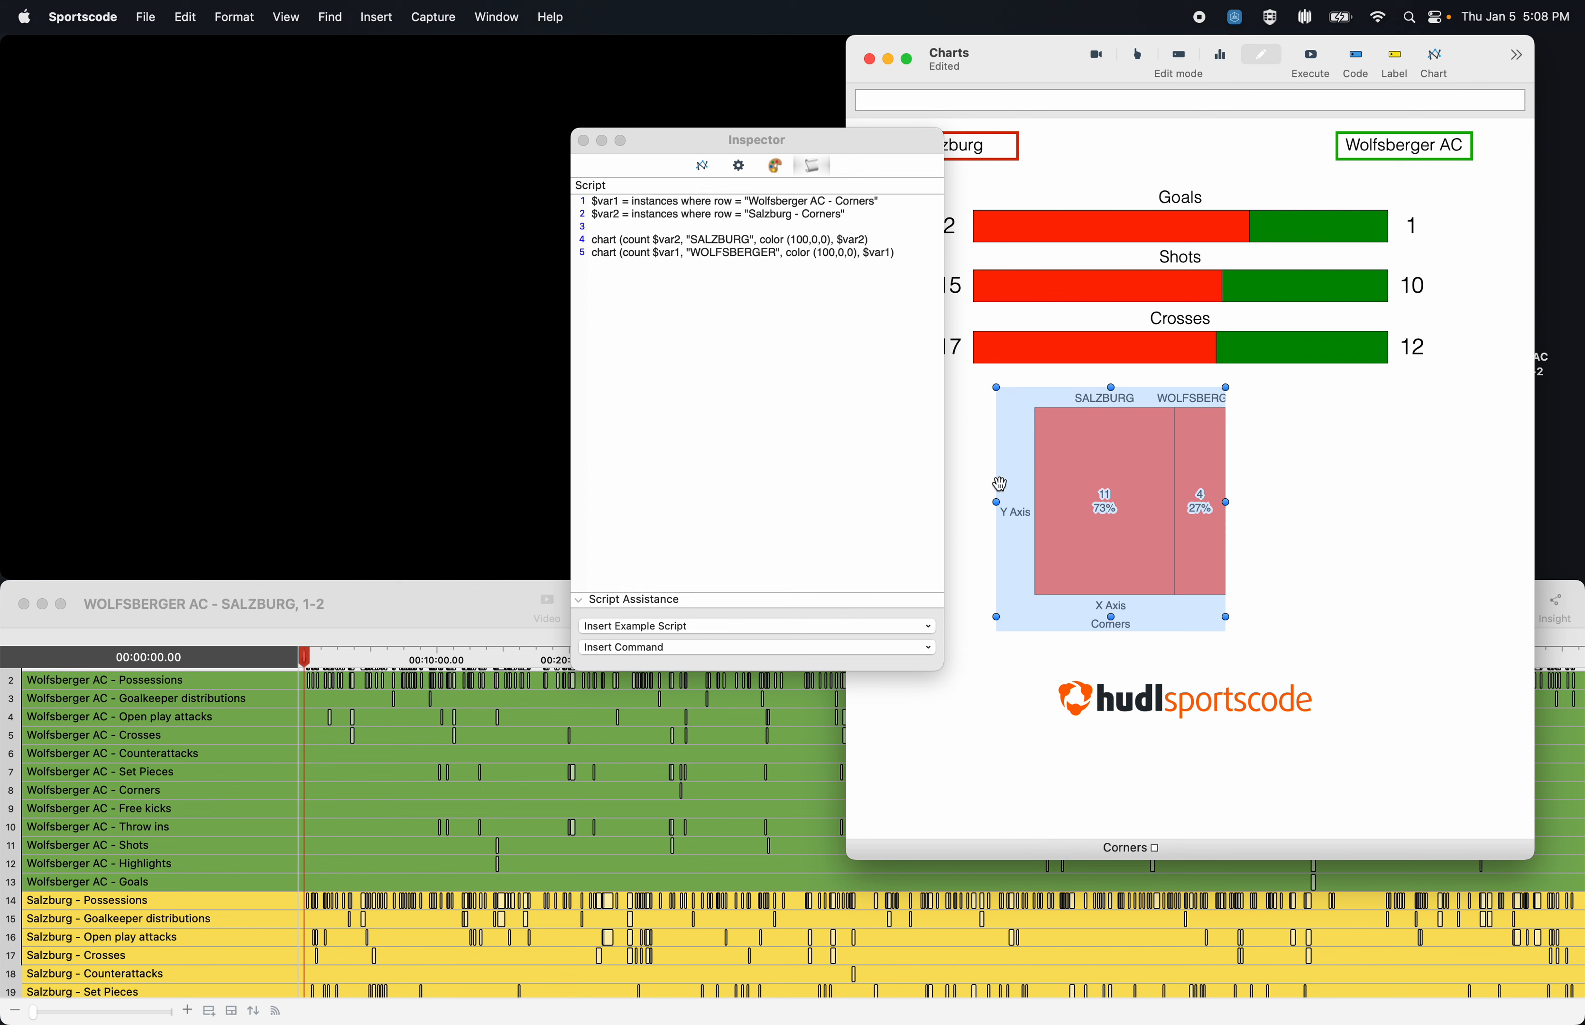
Set the Wolfsberger chart command's color to (0,60,0), execute the script again and deselect the chart
{"action": "left_click", "coordinate": [837, 275]}
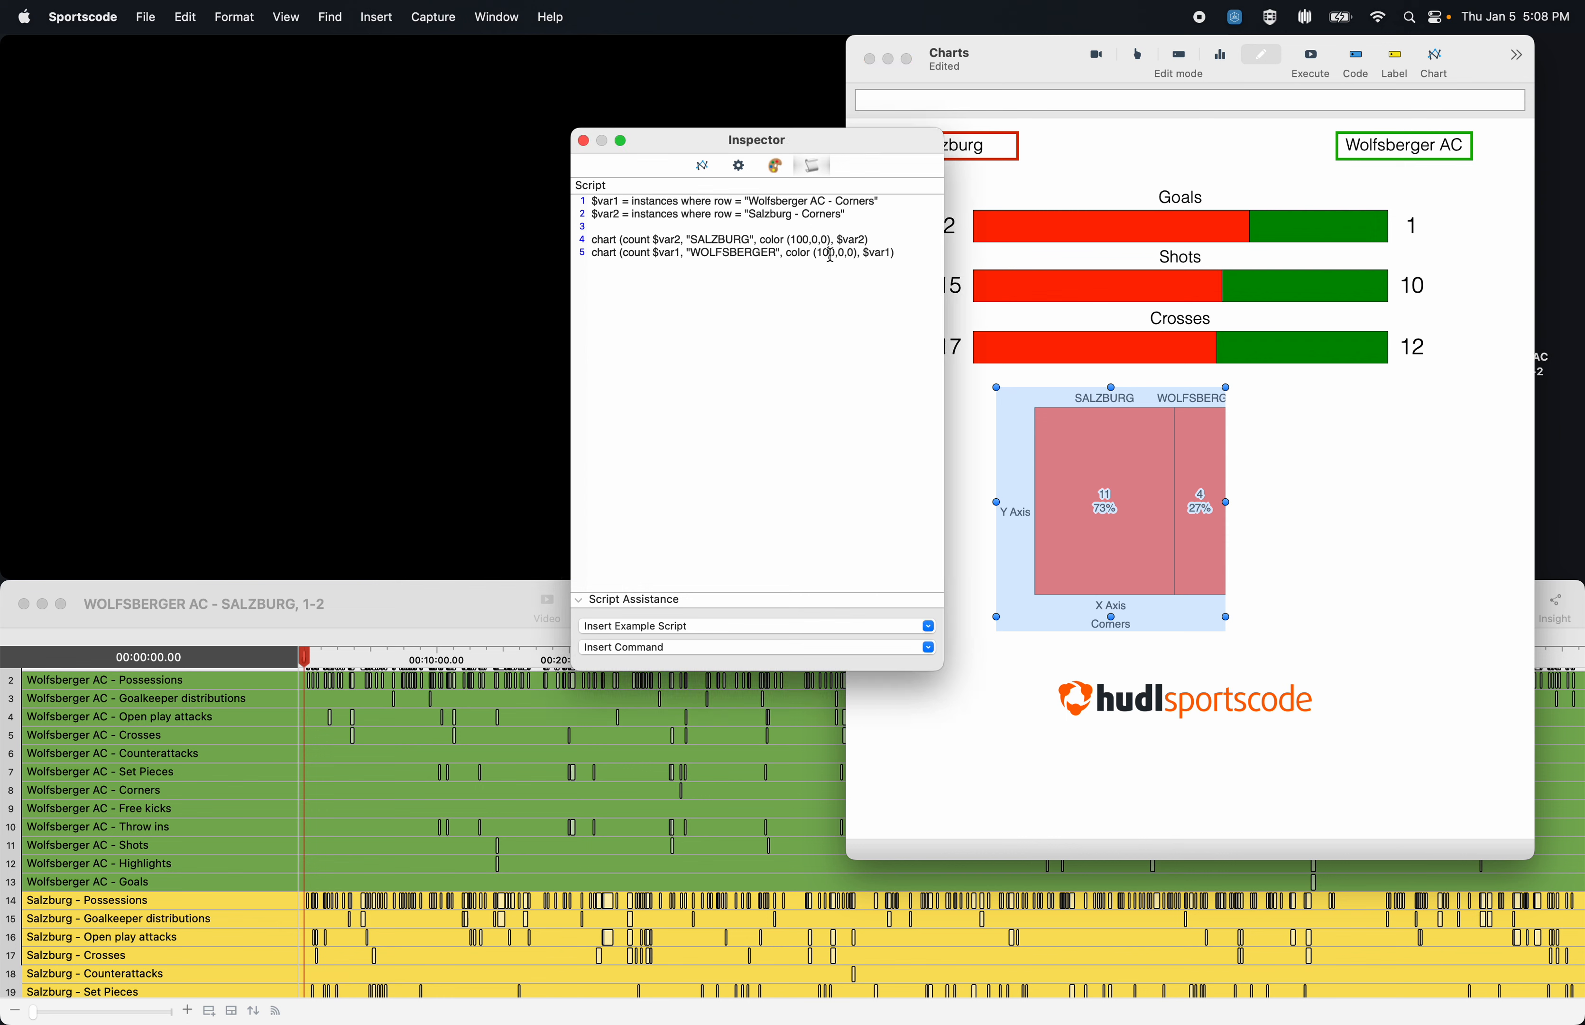
{"action": "key", "text": "BackSpace"}
{"action": "key", "text": "BackSpace"}
{"action": "type", "text": "60"}
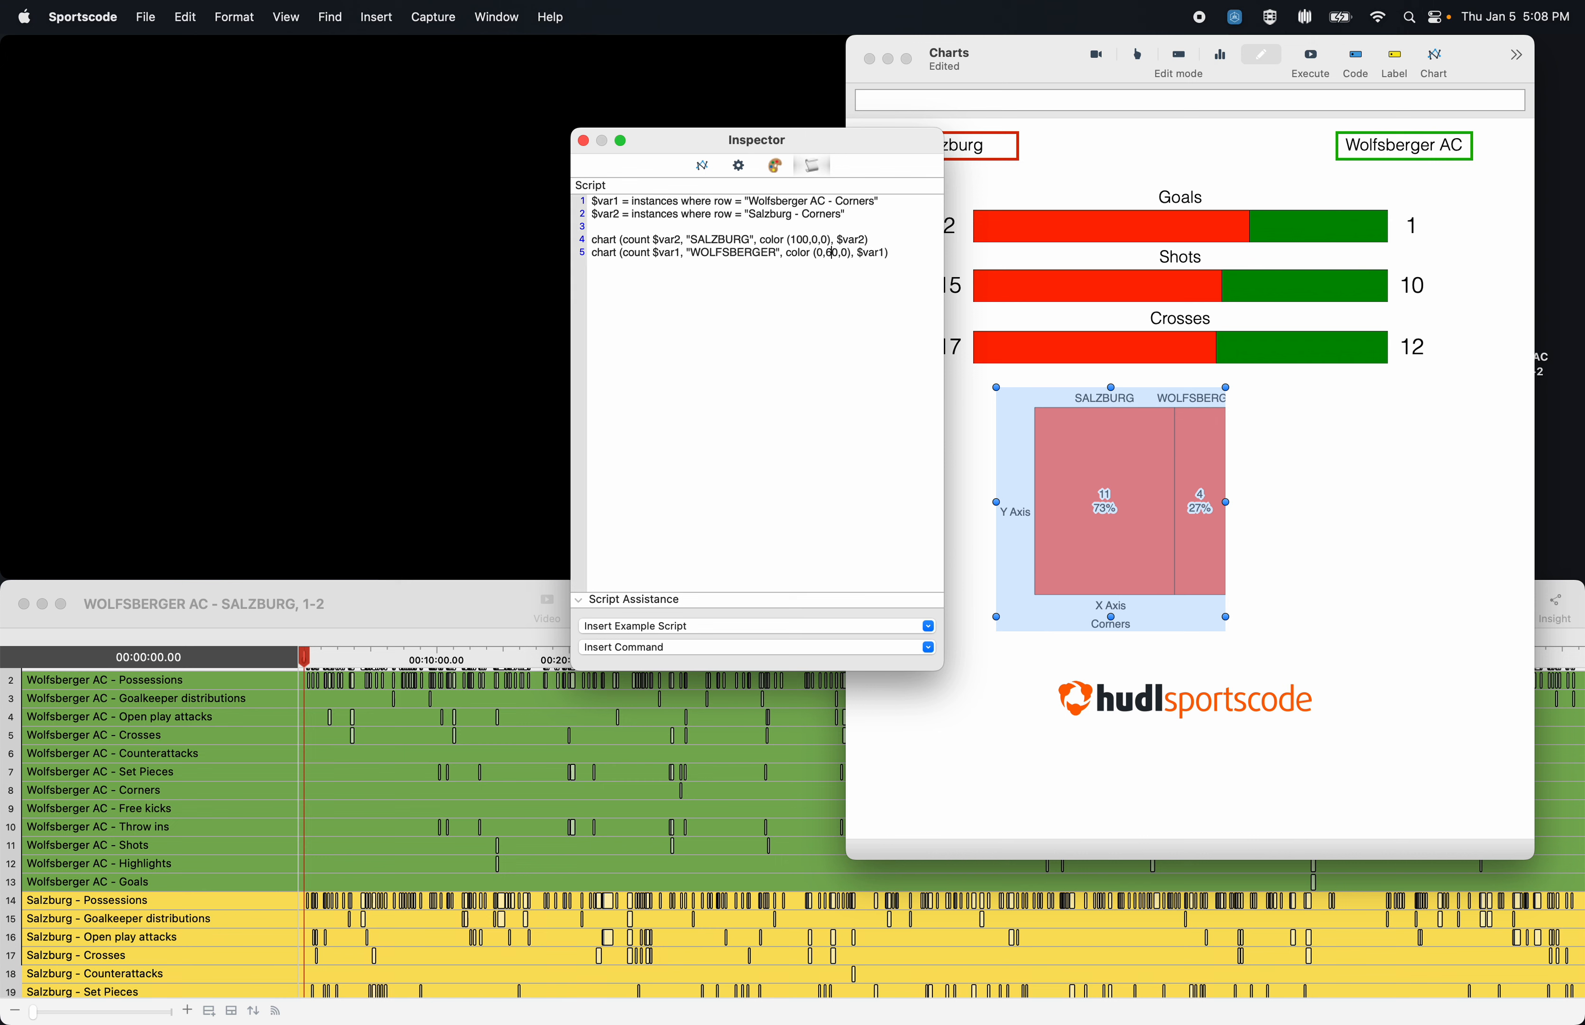
{"action": "left_click", "coordinate": [1310, 57]}
{"action": "left_click", "coordinate": [1297, 542]}
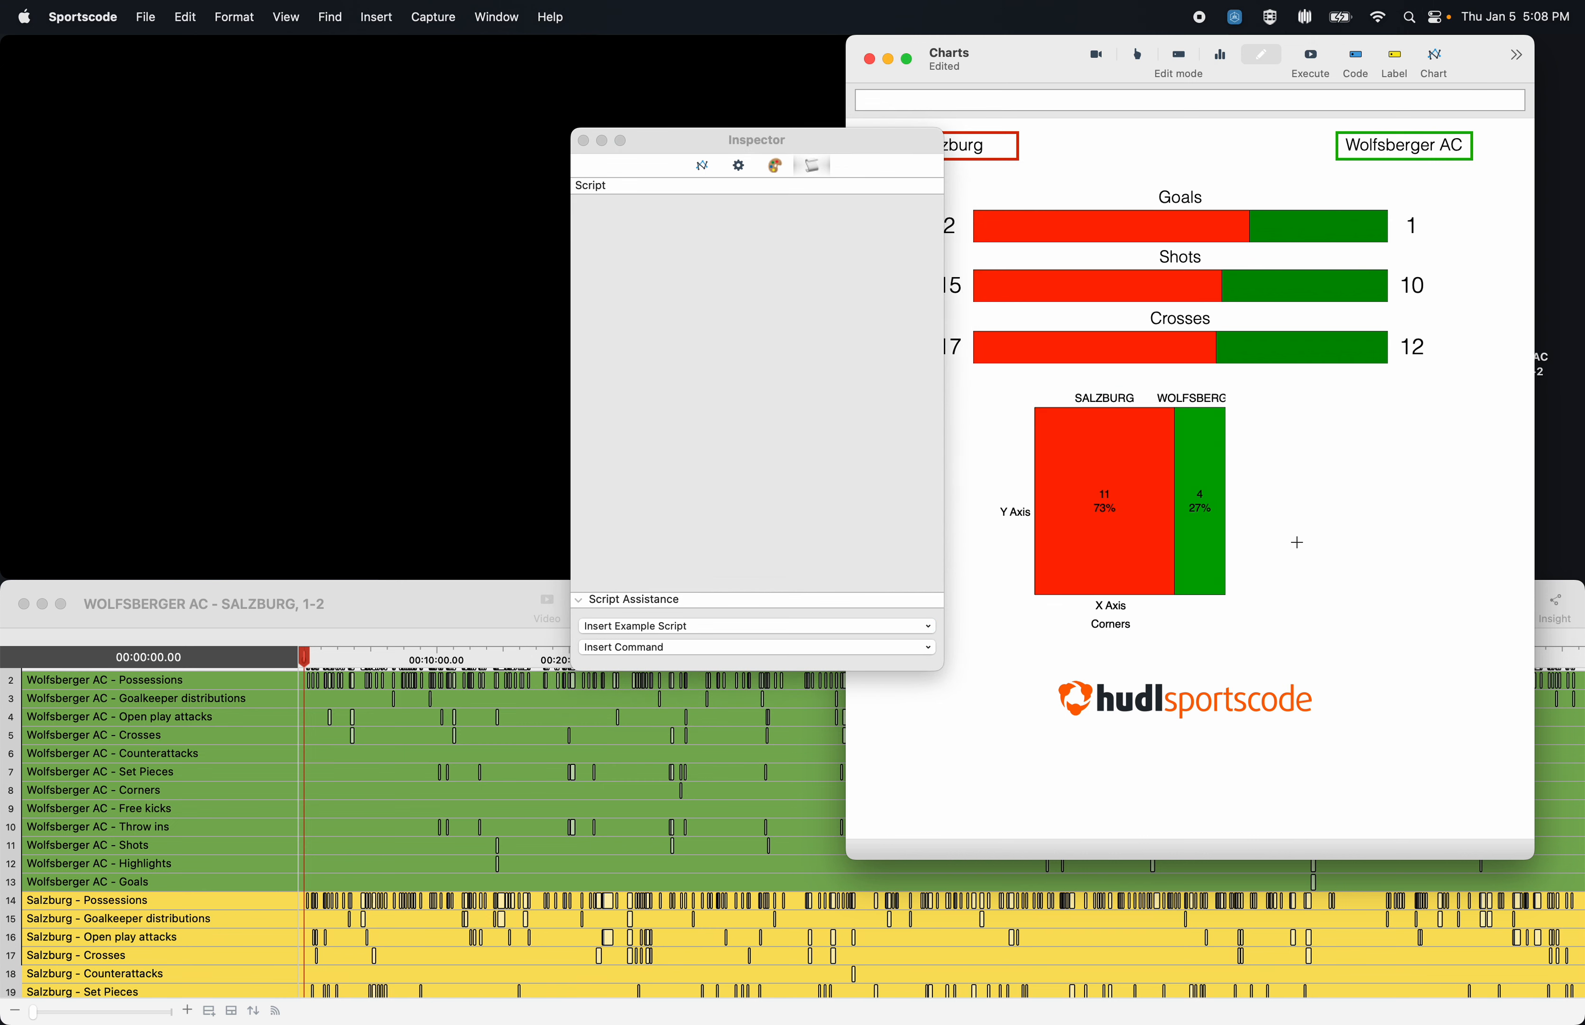
Check the Crosses chart's size and set the Corners chart to the same width of 452 and height of 35
{"action": "left_click", "coordinate": [1193, 517]}
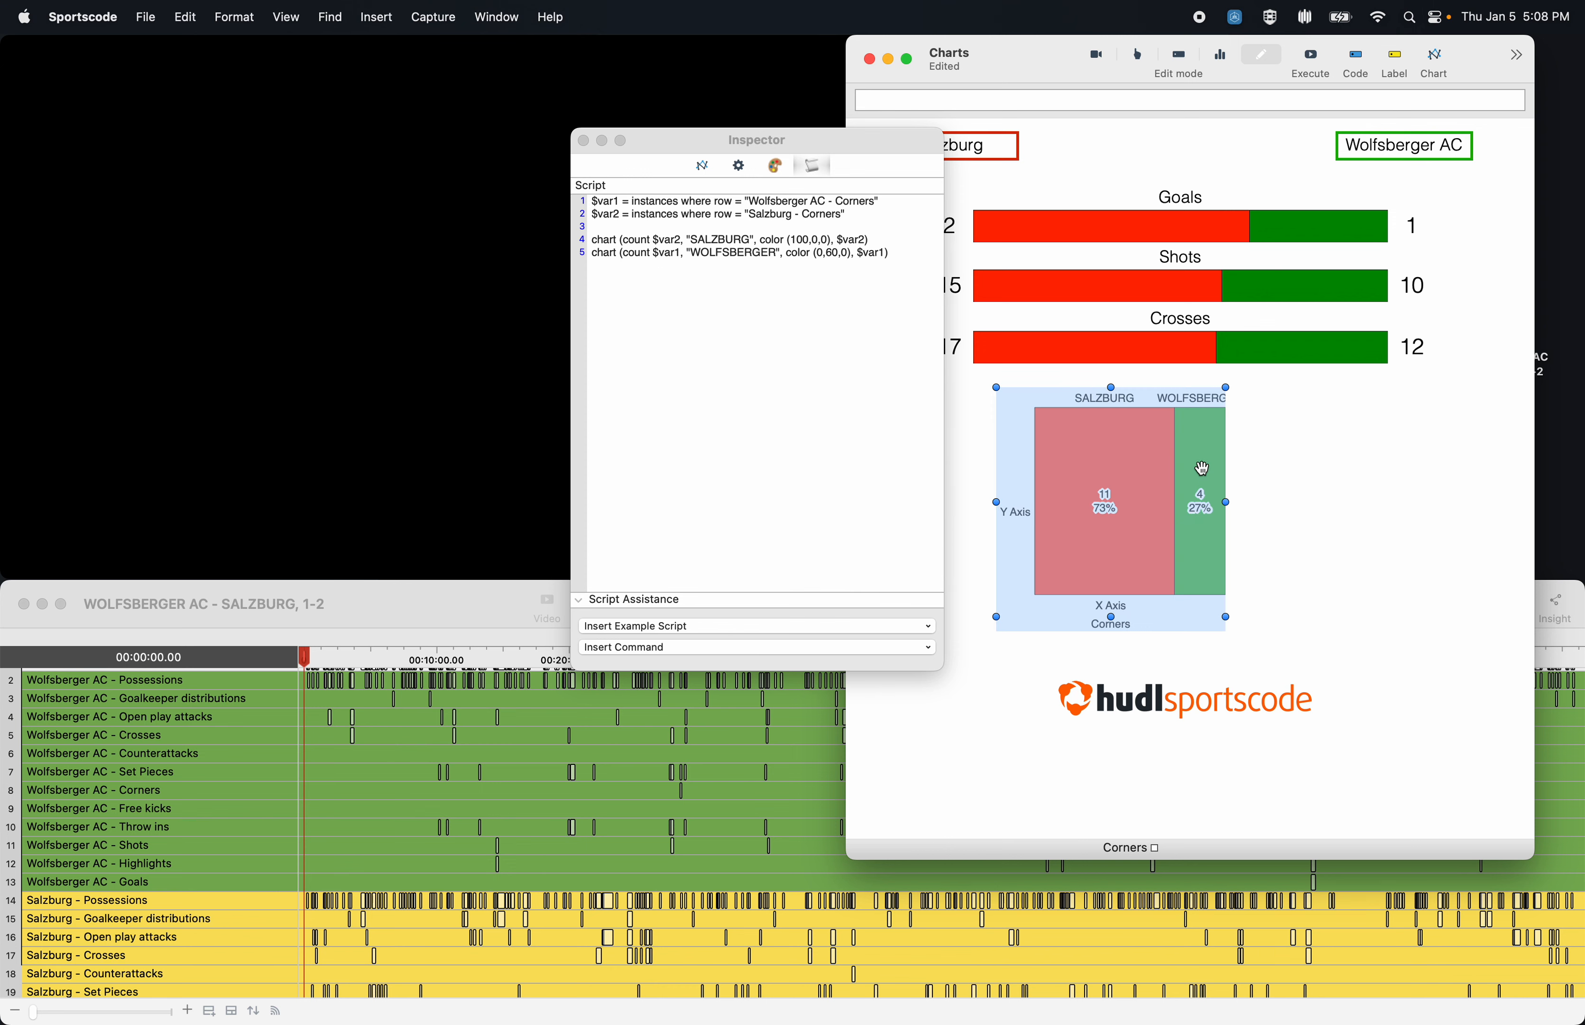
{"action": "left_click", "coordinate": [1143, 353]}
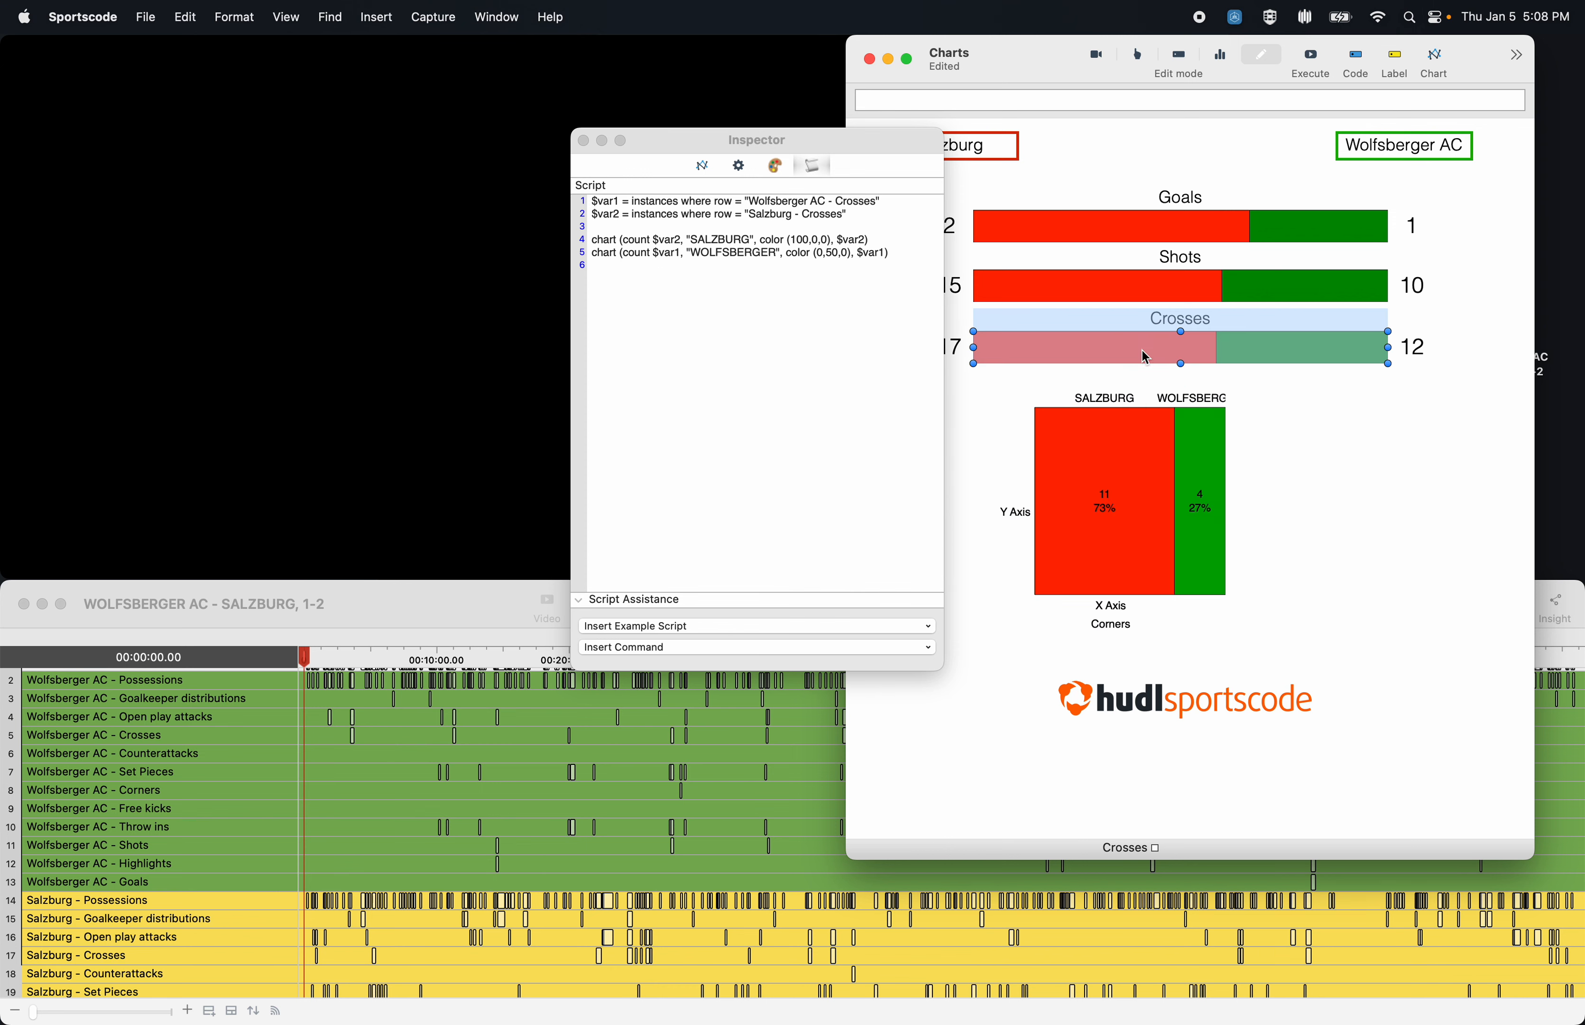
{"action": "left_click", "coordinate": [774, 166]}
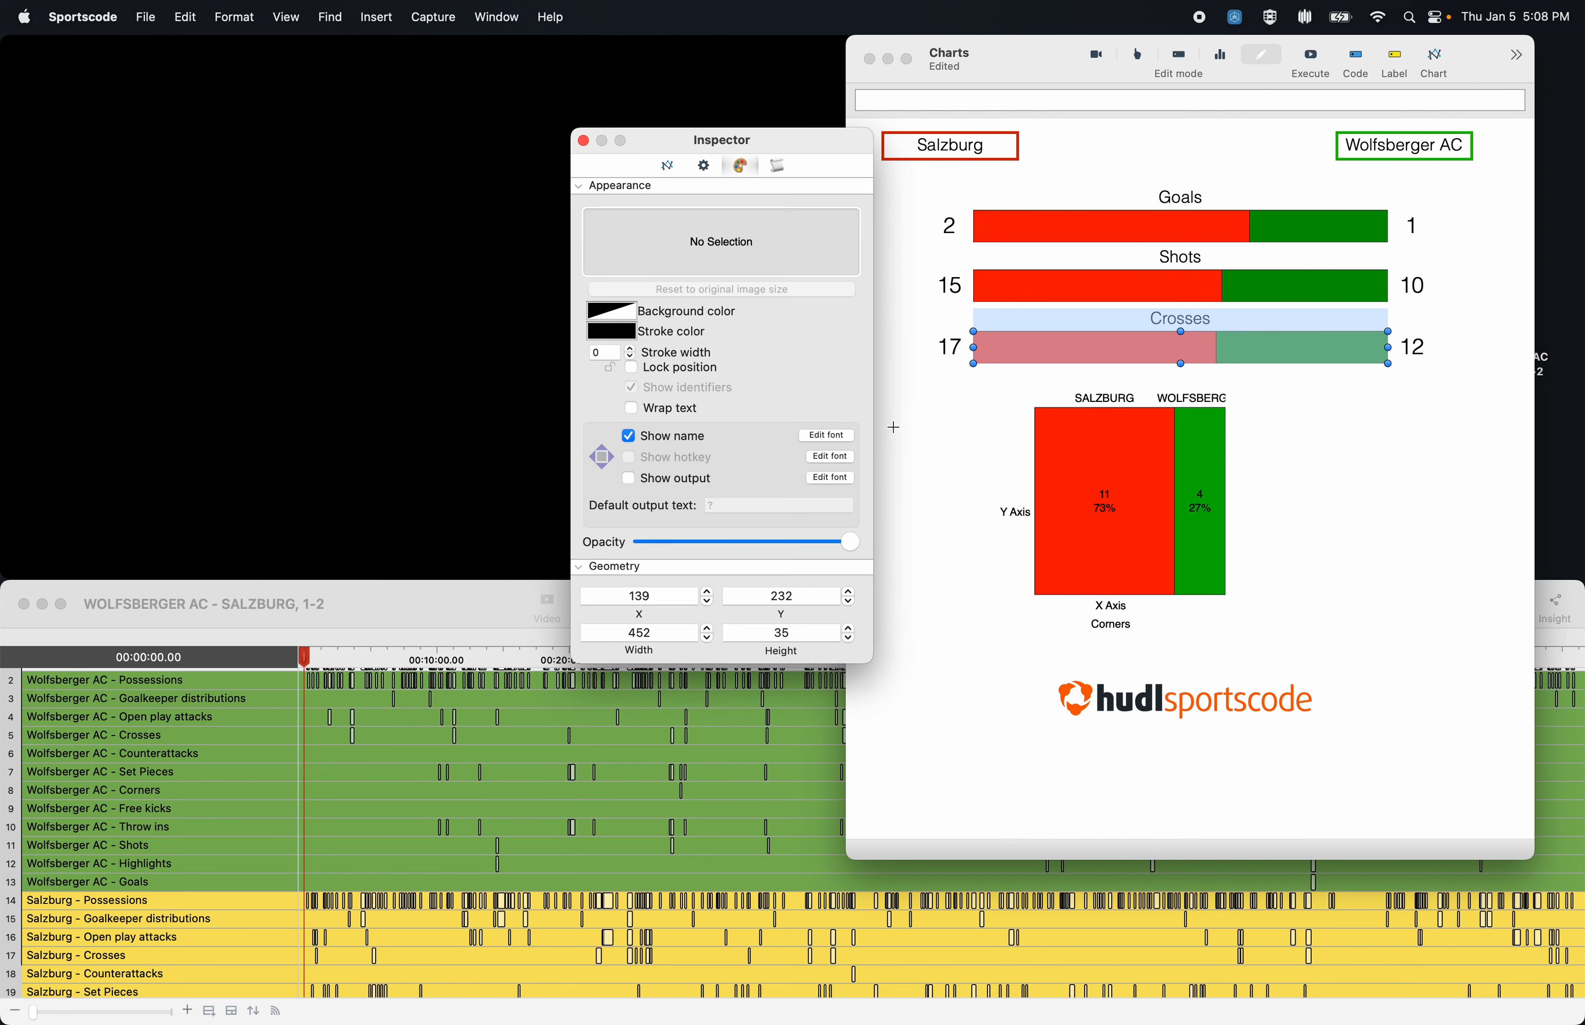
{"action": "left_click", "coordinate": [1112, 521]}
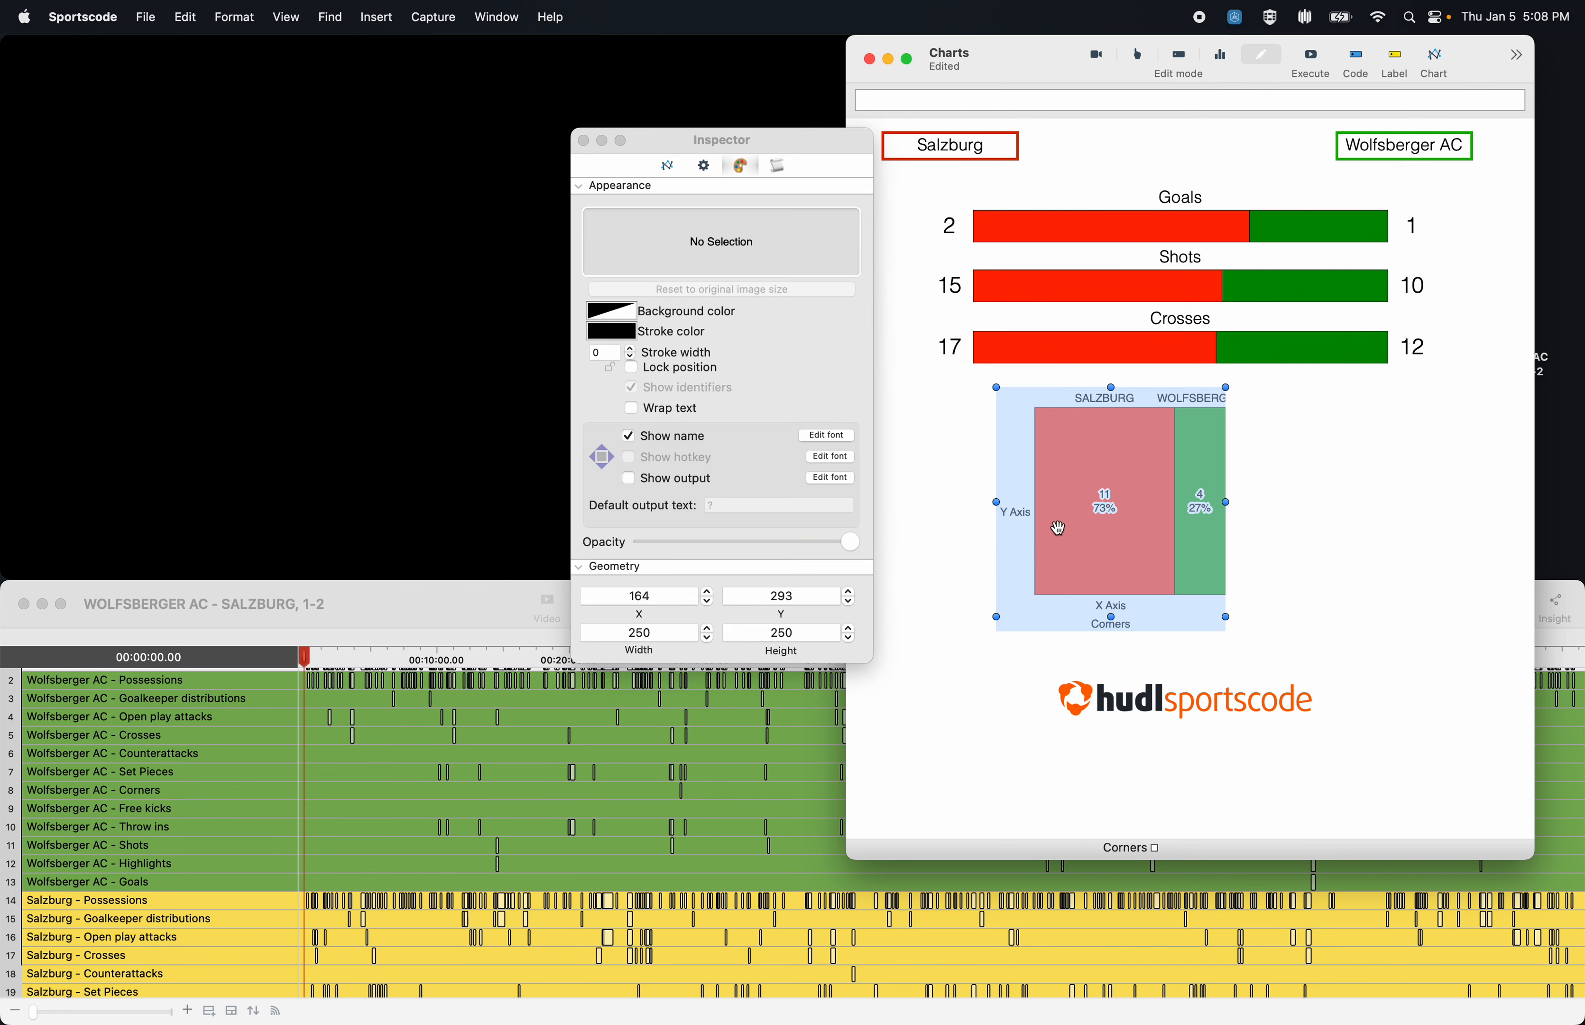
{"action": "left_click", "coordinate": [639, 633]}
{"action": "type", "text": "452"}
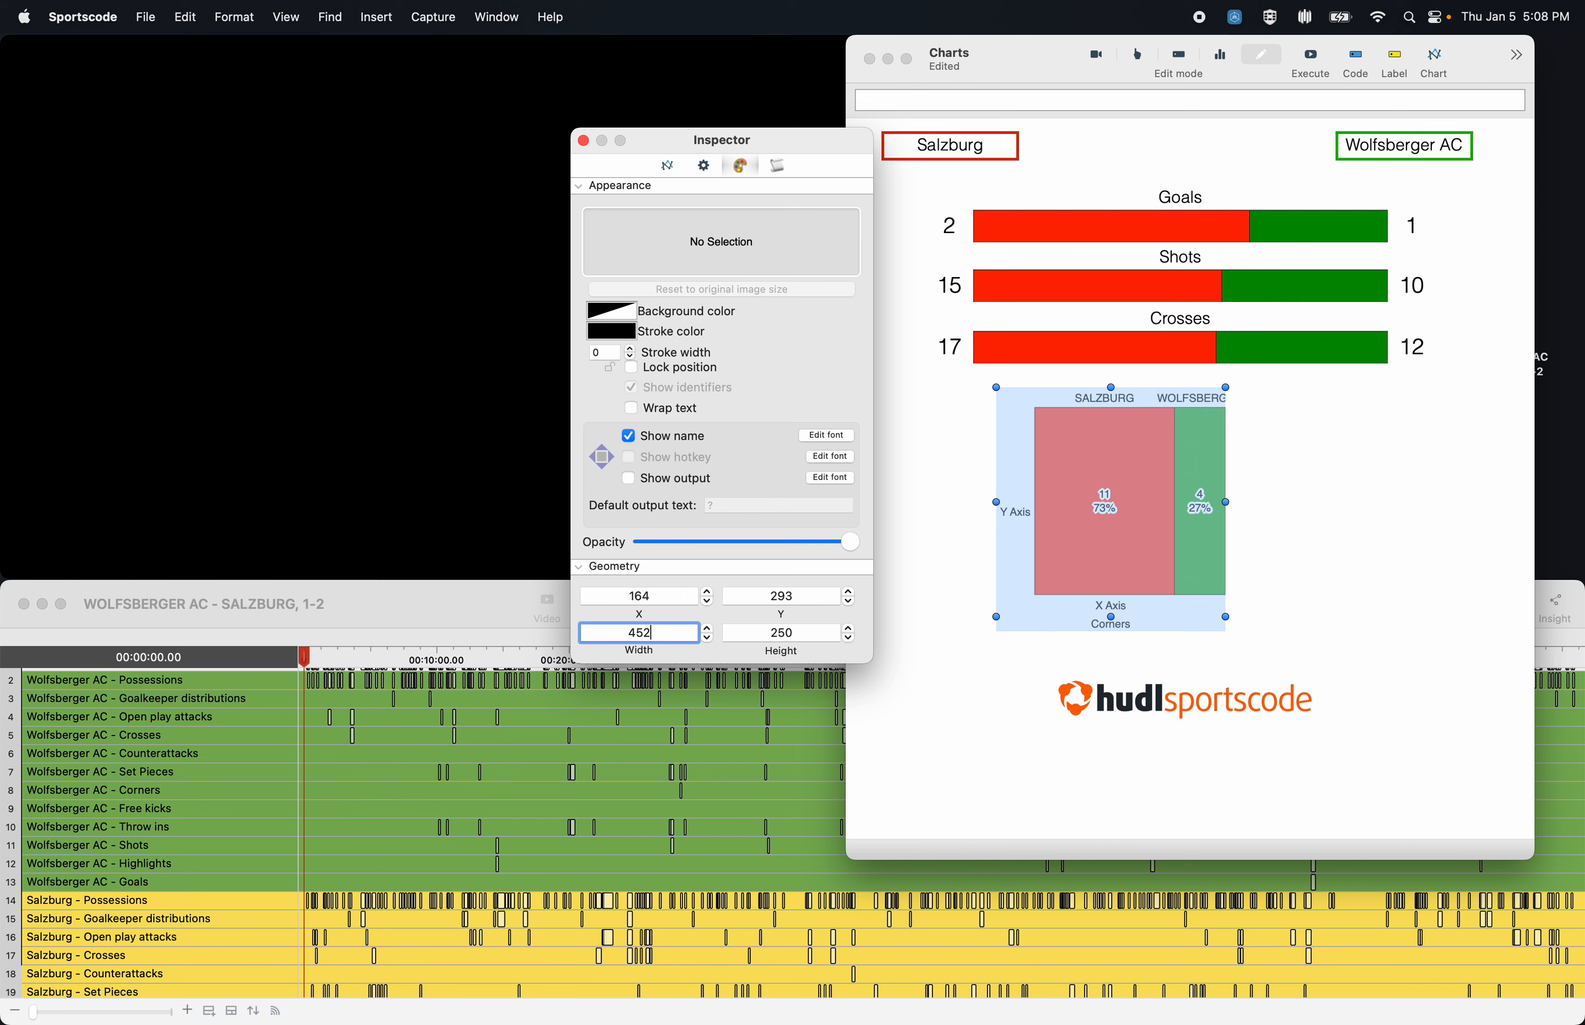
{"action": "key", "text": "Tab"}
{"action": "type", "text": "35"}
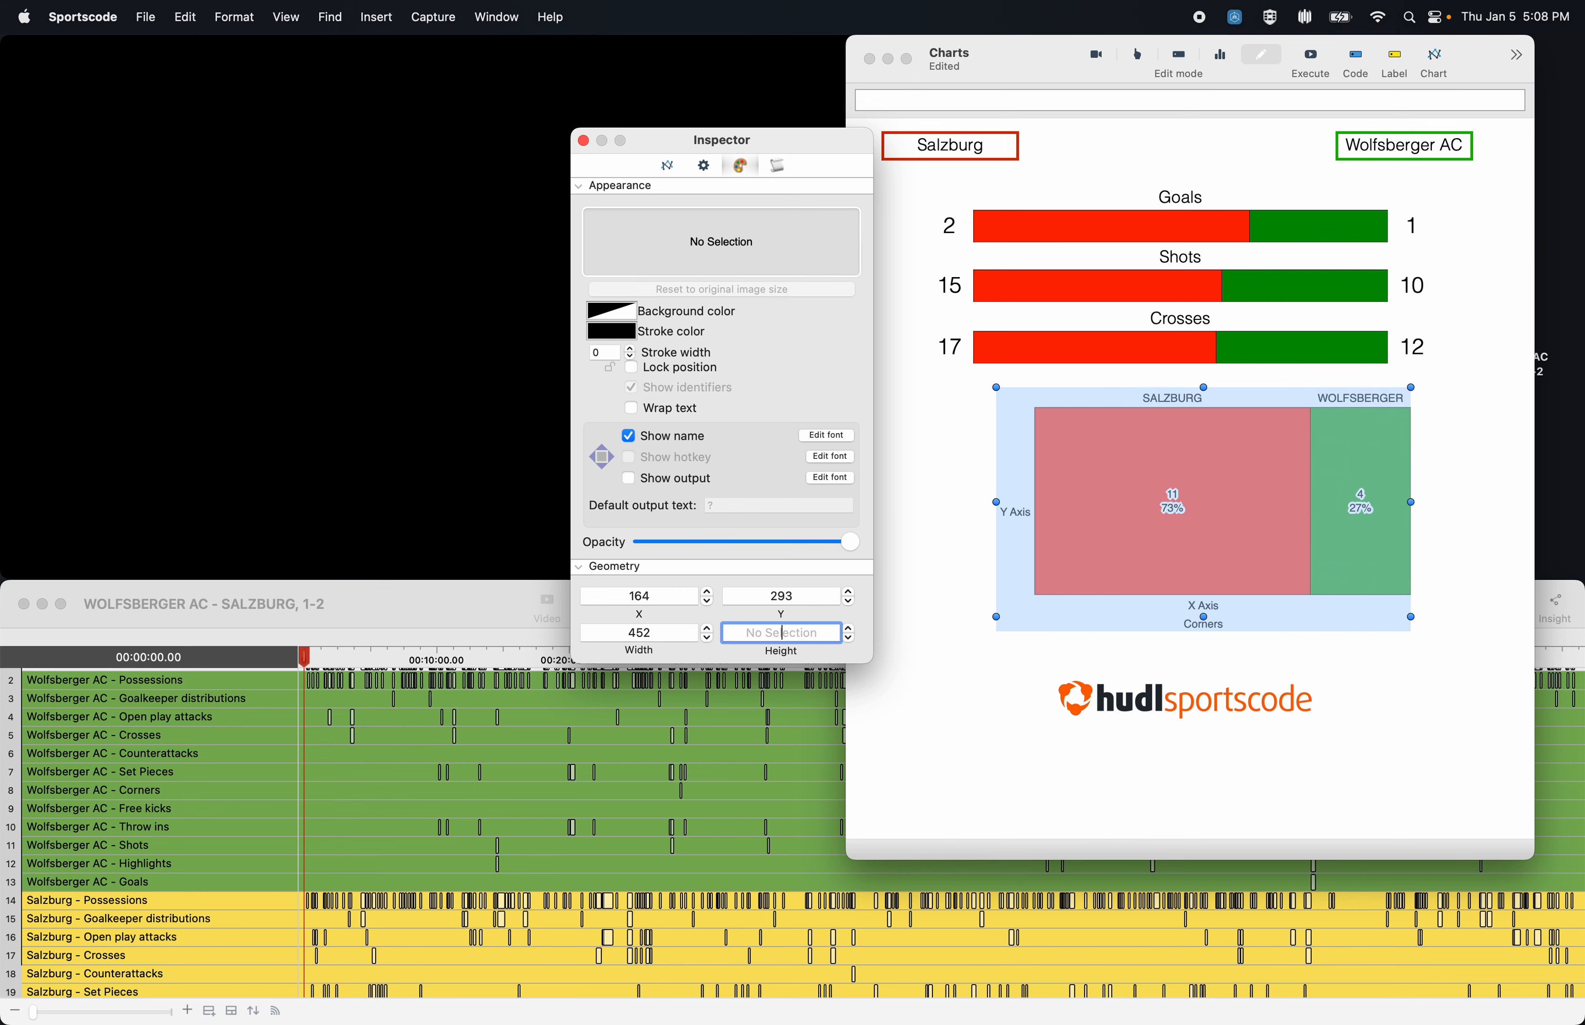
{"action": "key", "text": "Return"}
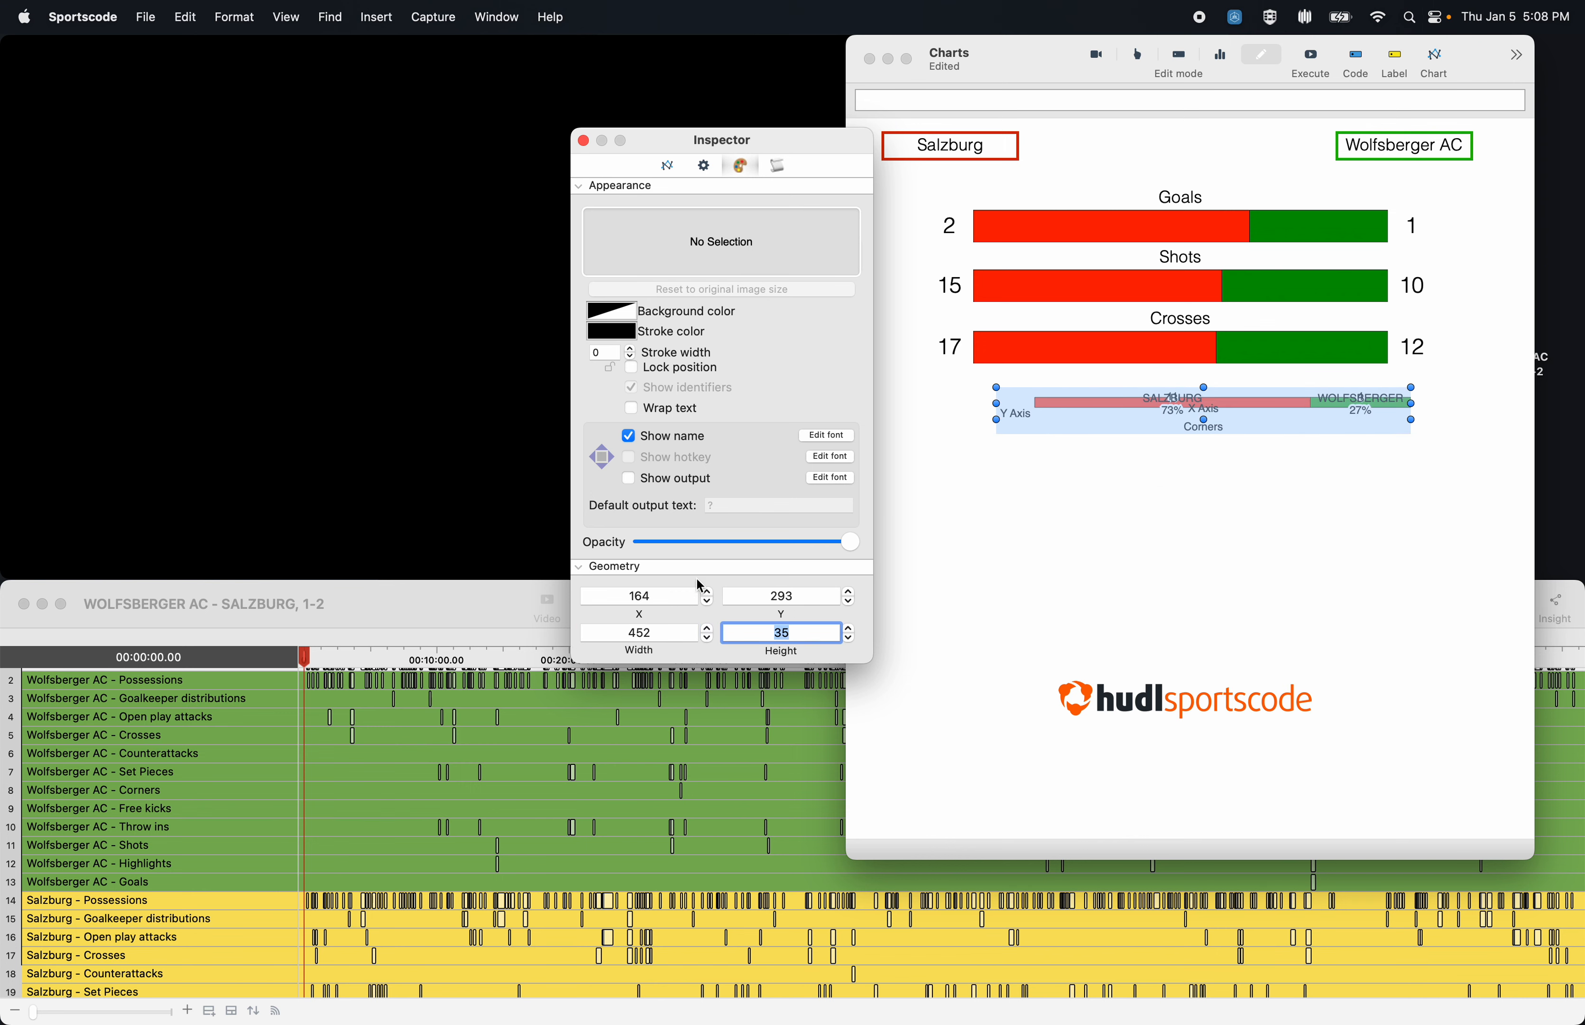
Turn off the axis names and data point names on the Corners chart
{"action": "left_click", "coordinate": [1074, 347]}
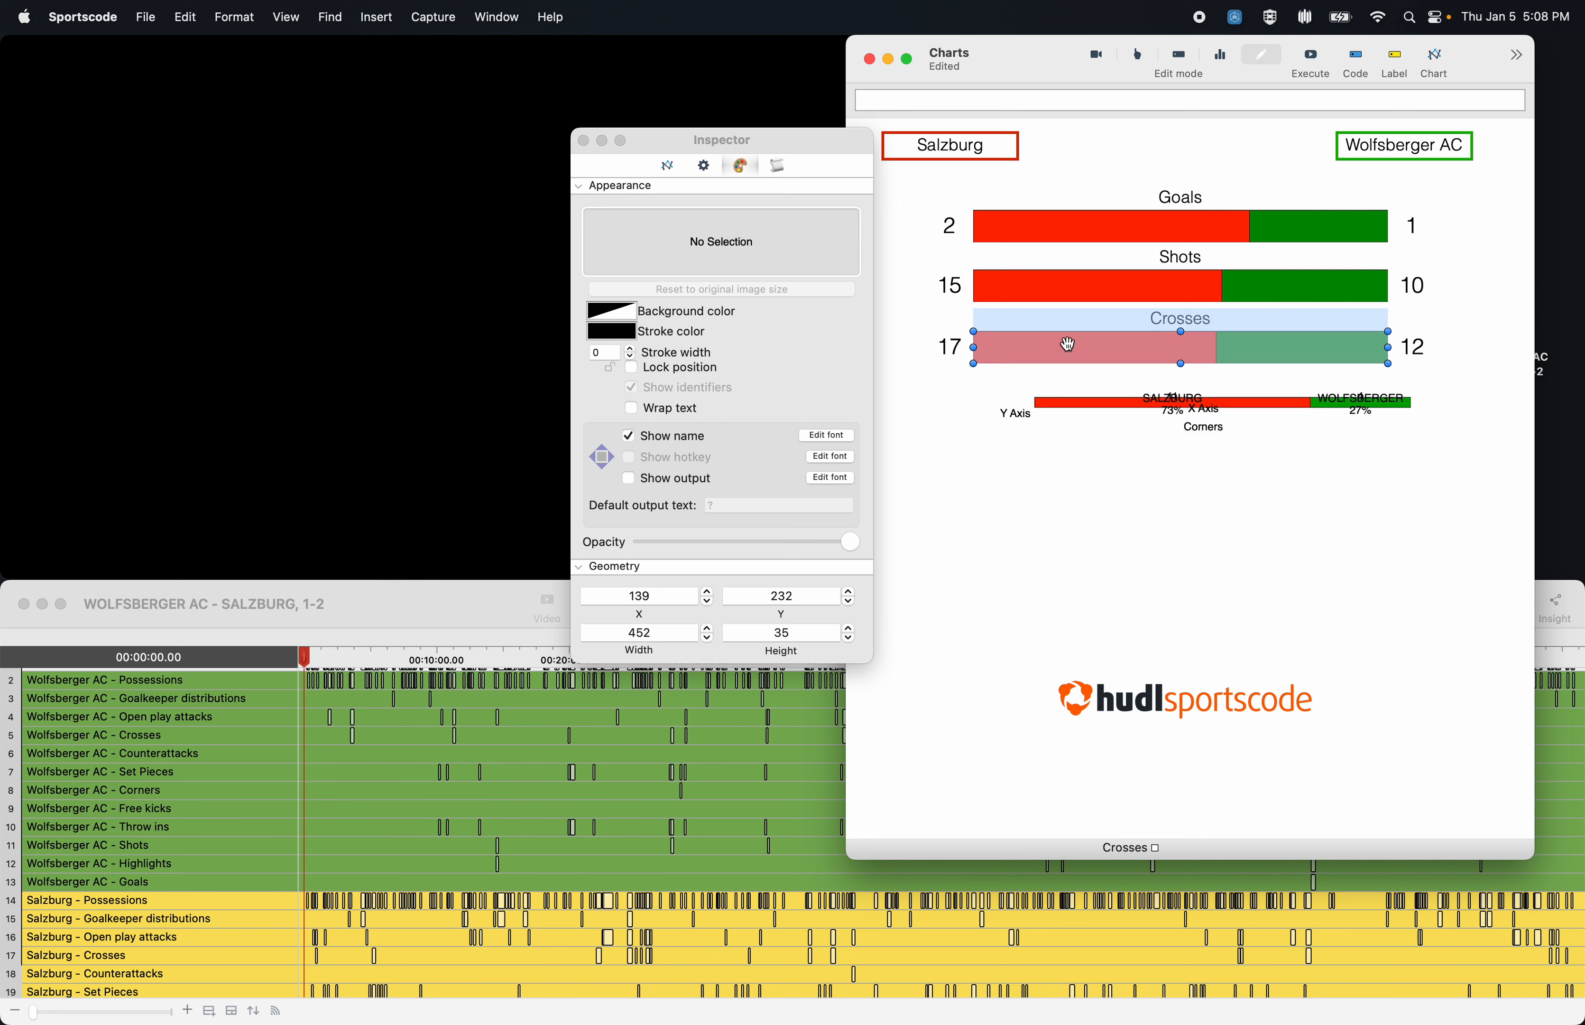
{"action": "left_click", "coordinate": [1120, 397]}
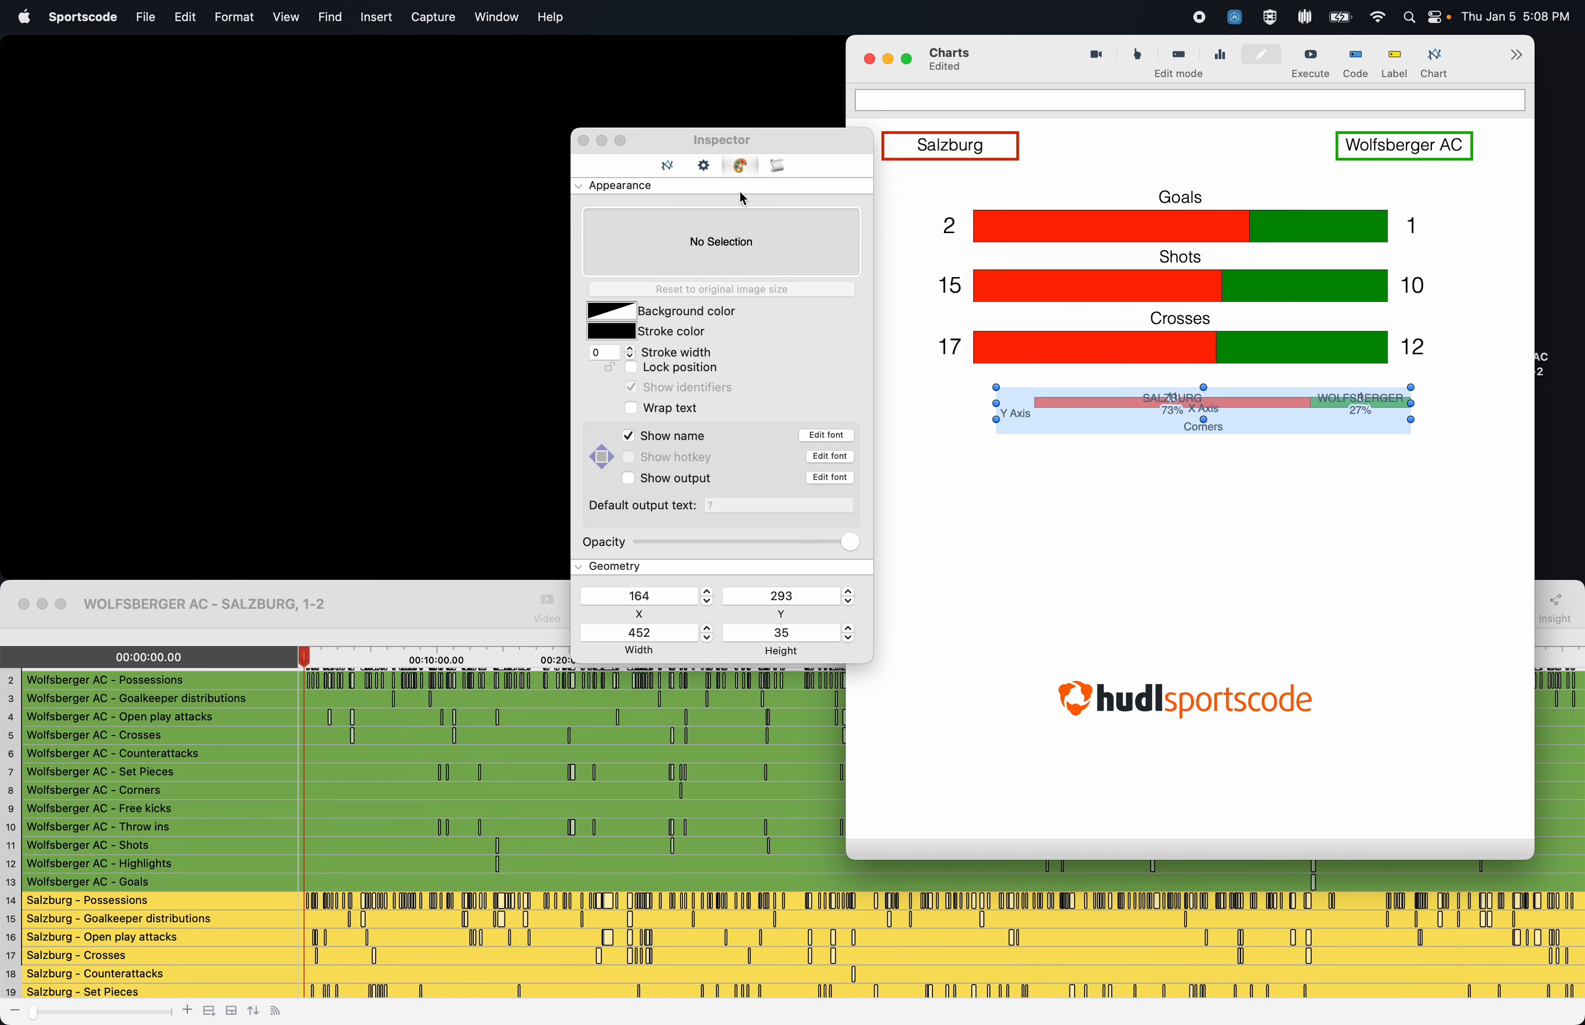
{"action": "left_click", "coordinate": [702, 167]}
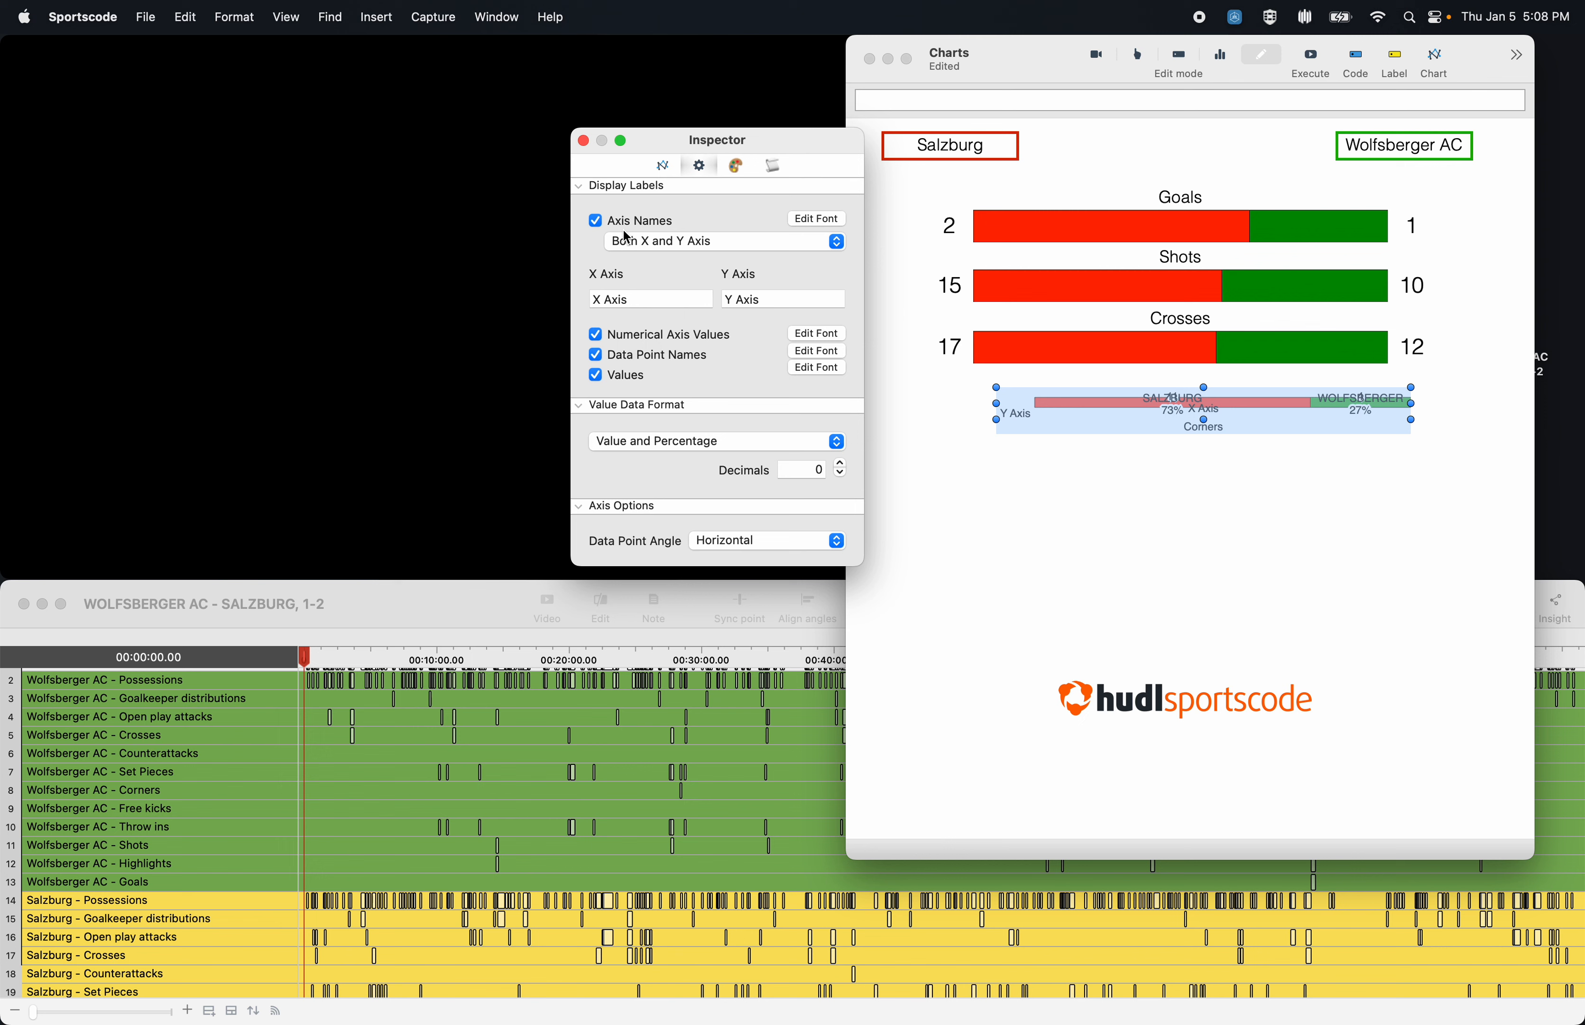
{"action": "left_click", "coordinate": [595, 219]}
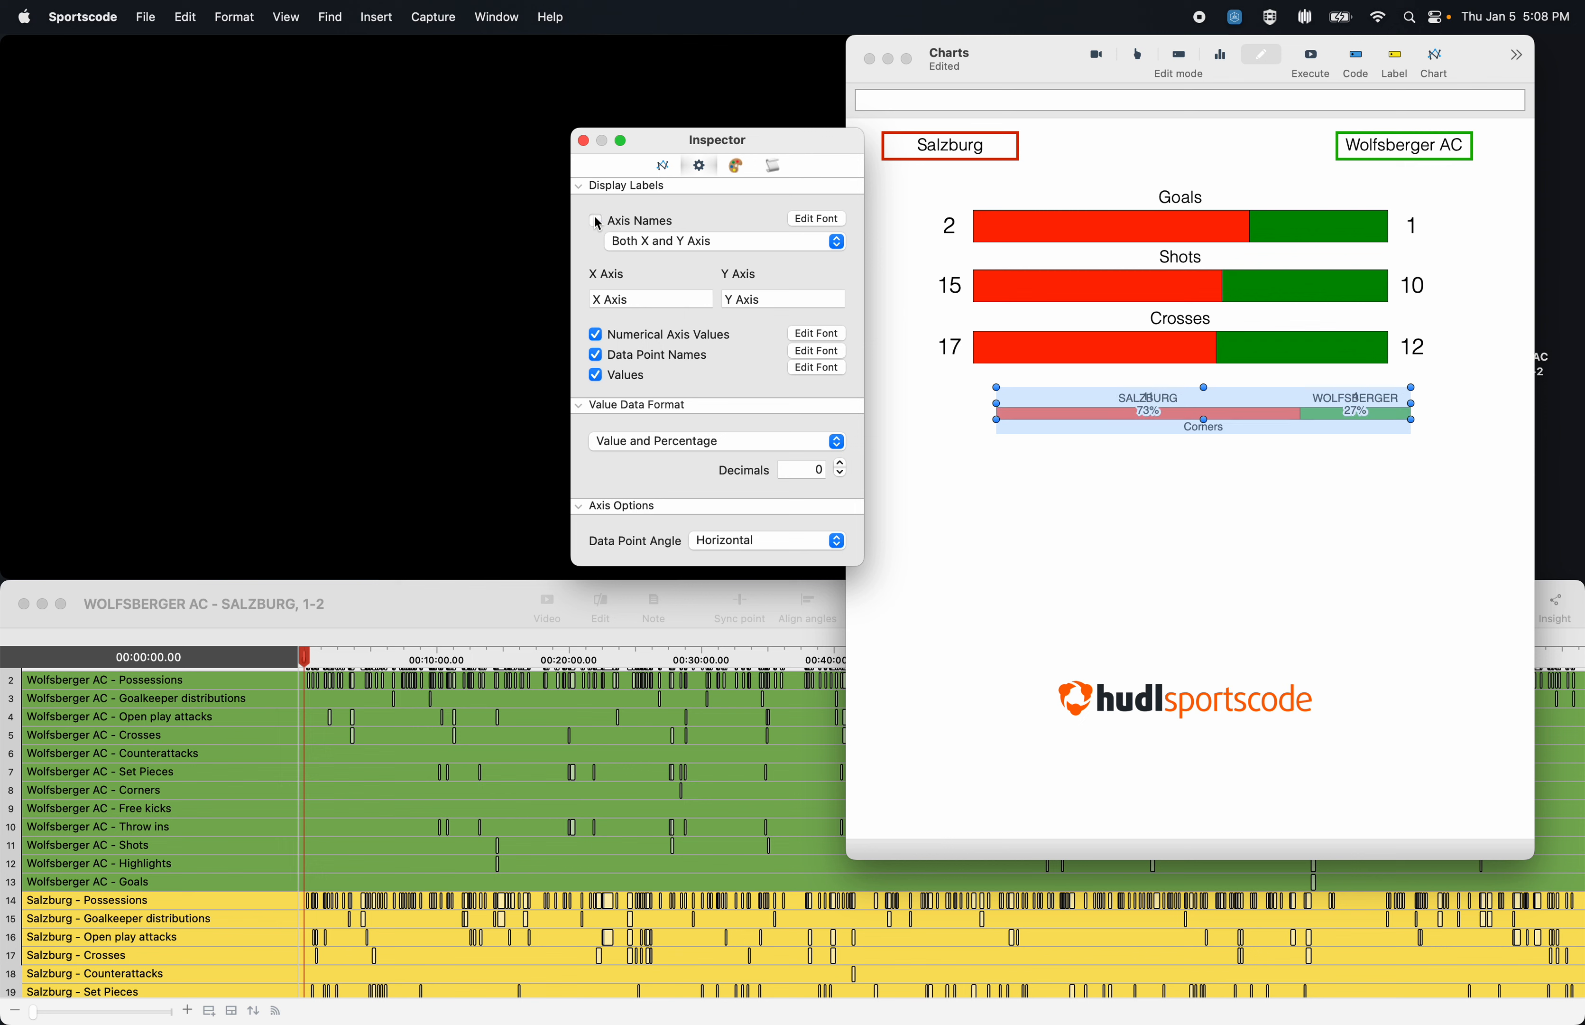
{"action": "left_click", "coordinate": [596, 355]}
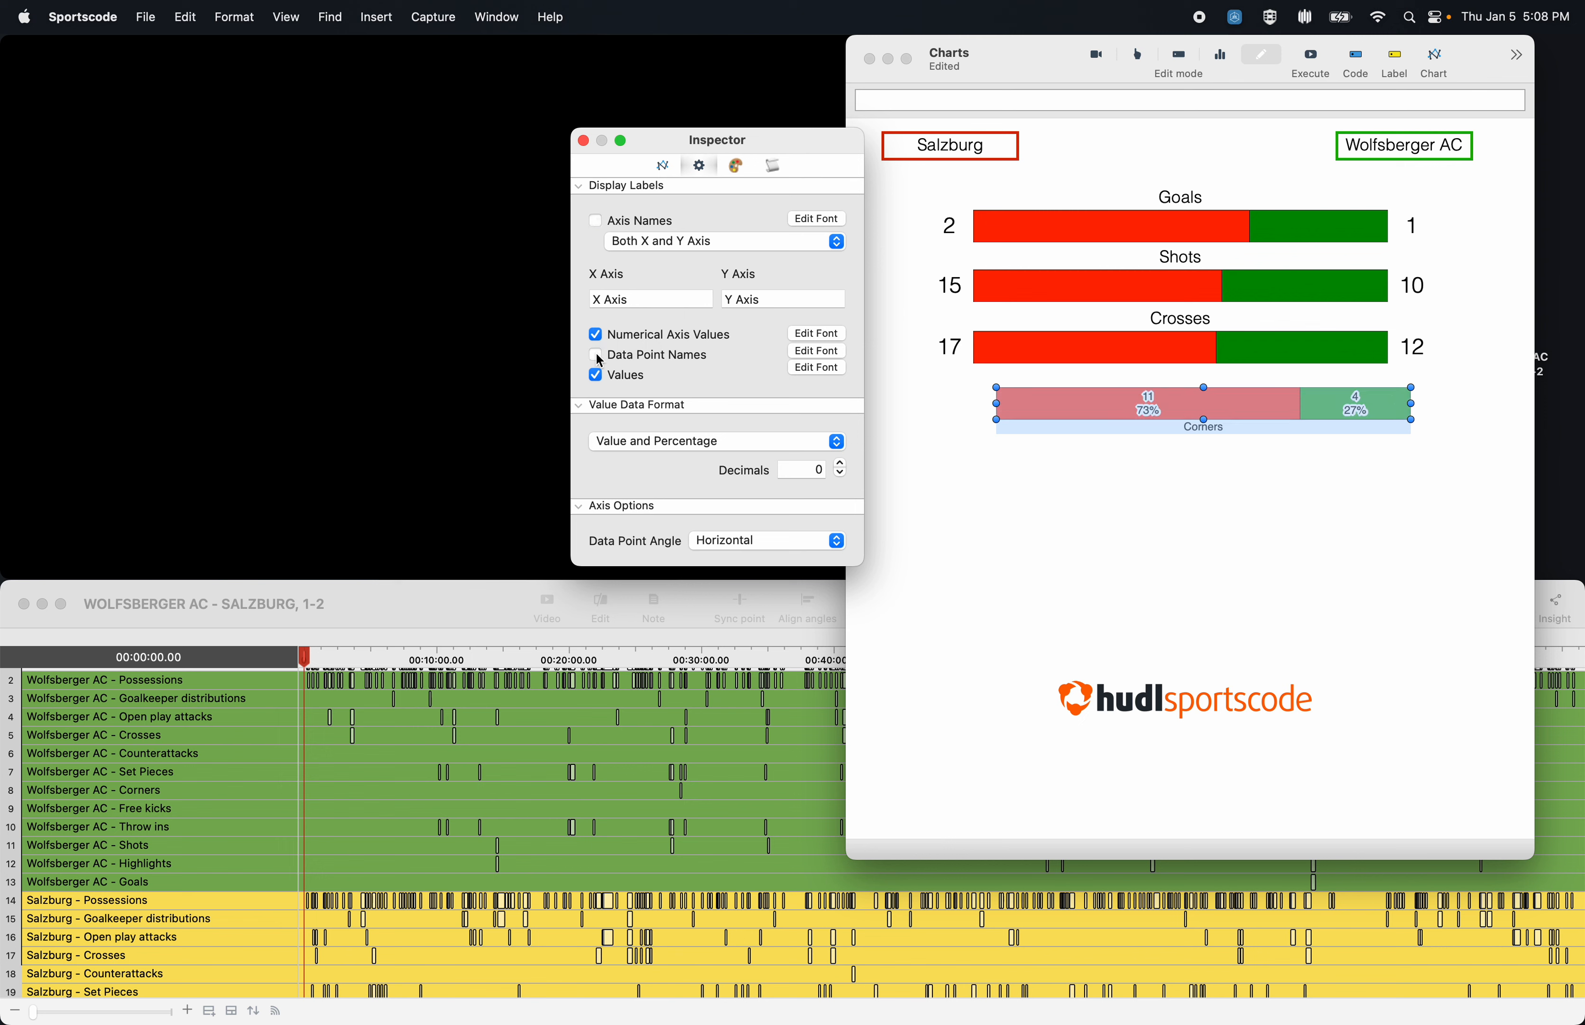
Move the Corners chart just below the Crosses bar, aligned with its side edges and with a small gap between them
{"action": "left_click_drag", "start_coordinate": [1357, 419], "coordinate": [1325, 392]}
{"action": "key", "text": "Right"}
{"action": "key", "text": "Right"}
{"action": "key", "text": "Down"}
{"action": "key", "text": "Down"}
{"action": "key", "text": "Down"}
{"action": "key", "text": "Down"}
{"action": "key", "text": "Down"}
{"action": "key", "text": "Down"}
{"action": "key", "text": "Down"}
{"action": "key", "text": "Down"}
{"action": "key", "text": "Down"}
{"action": "key", "text": "Down"}
{"action": "key", "text": "Down"}
{"action": "key", "text": "Down"}
{"action": "key", "text": "Down"}
{"action": "key", "text": "Down"}
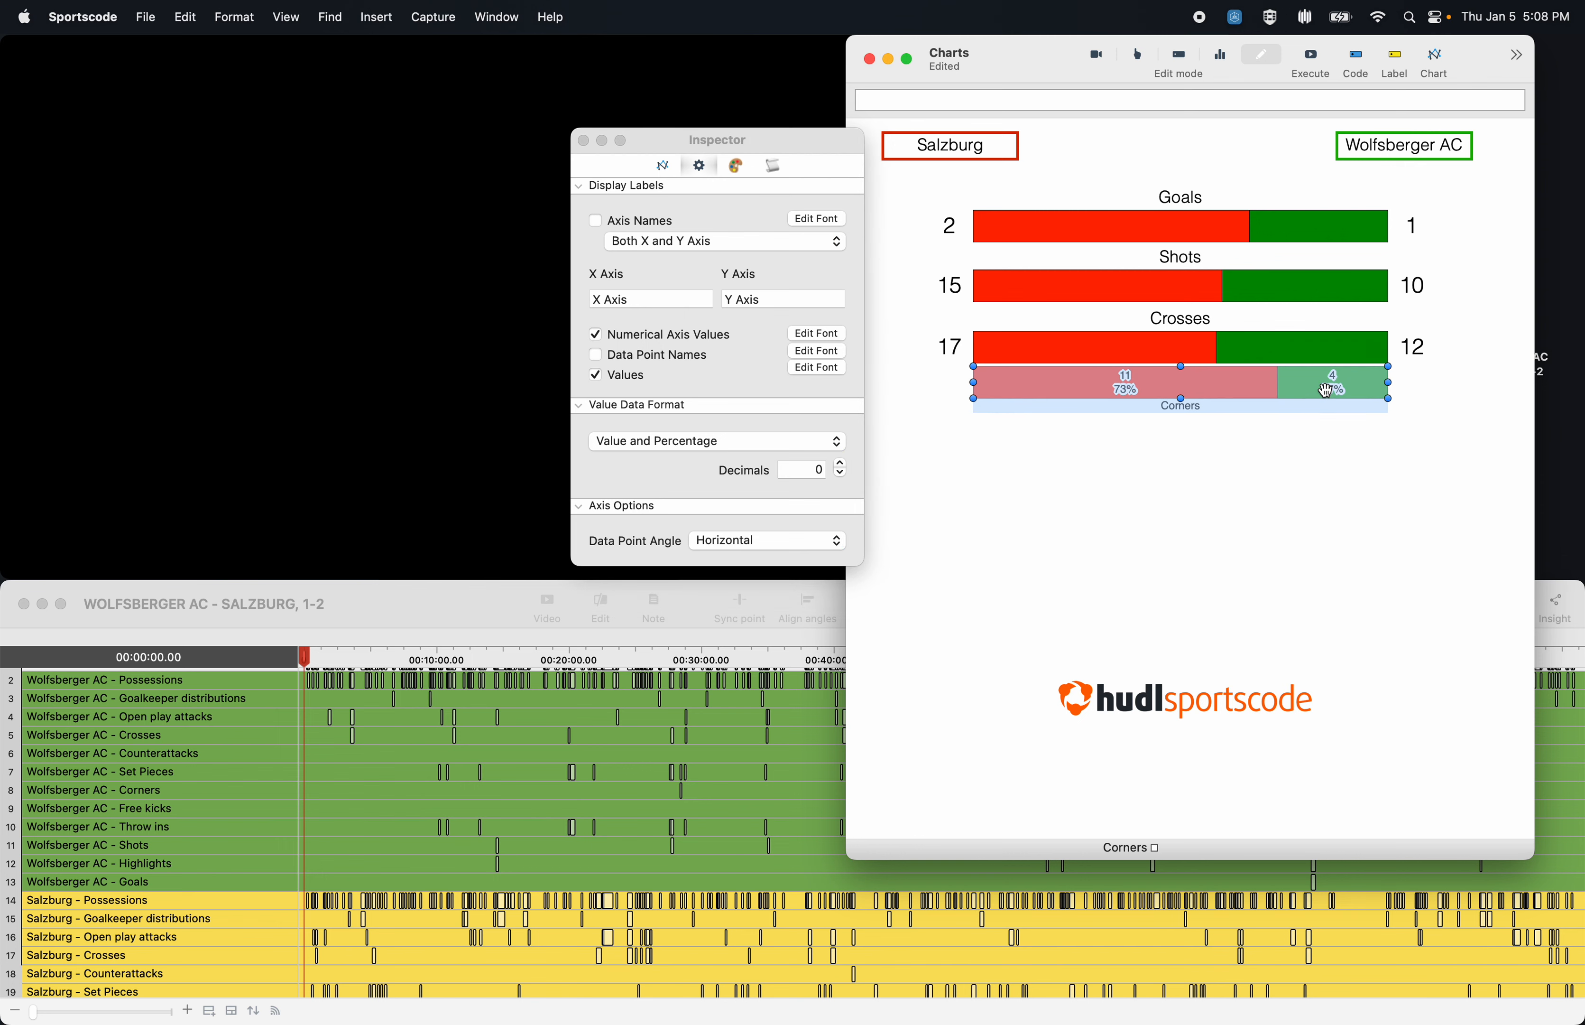
{"action": "key", "text": "Down"}
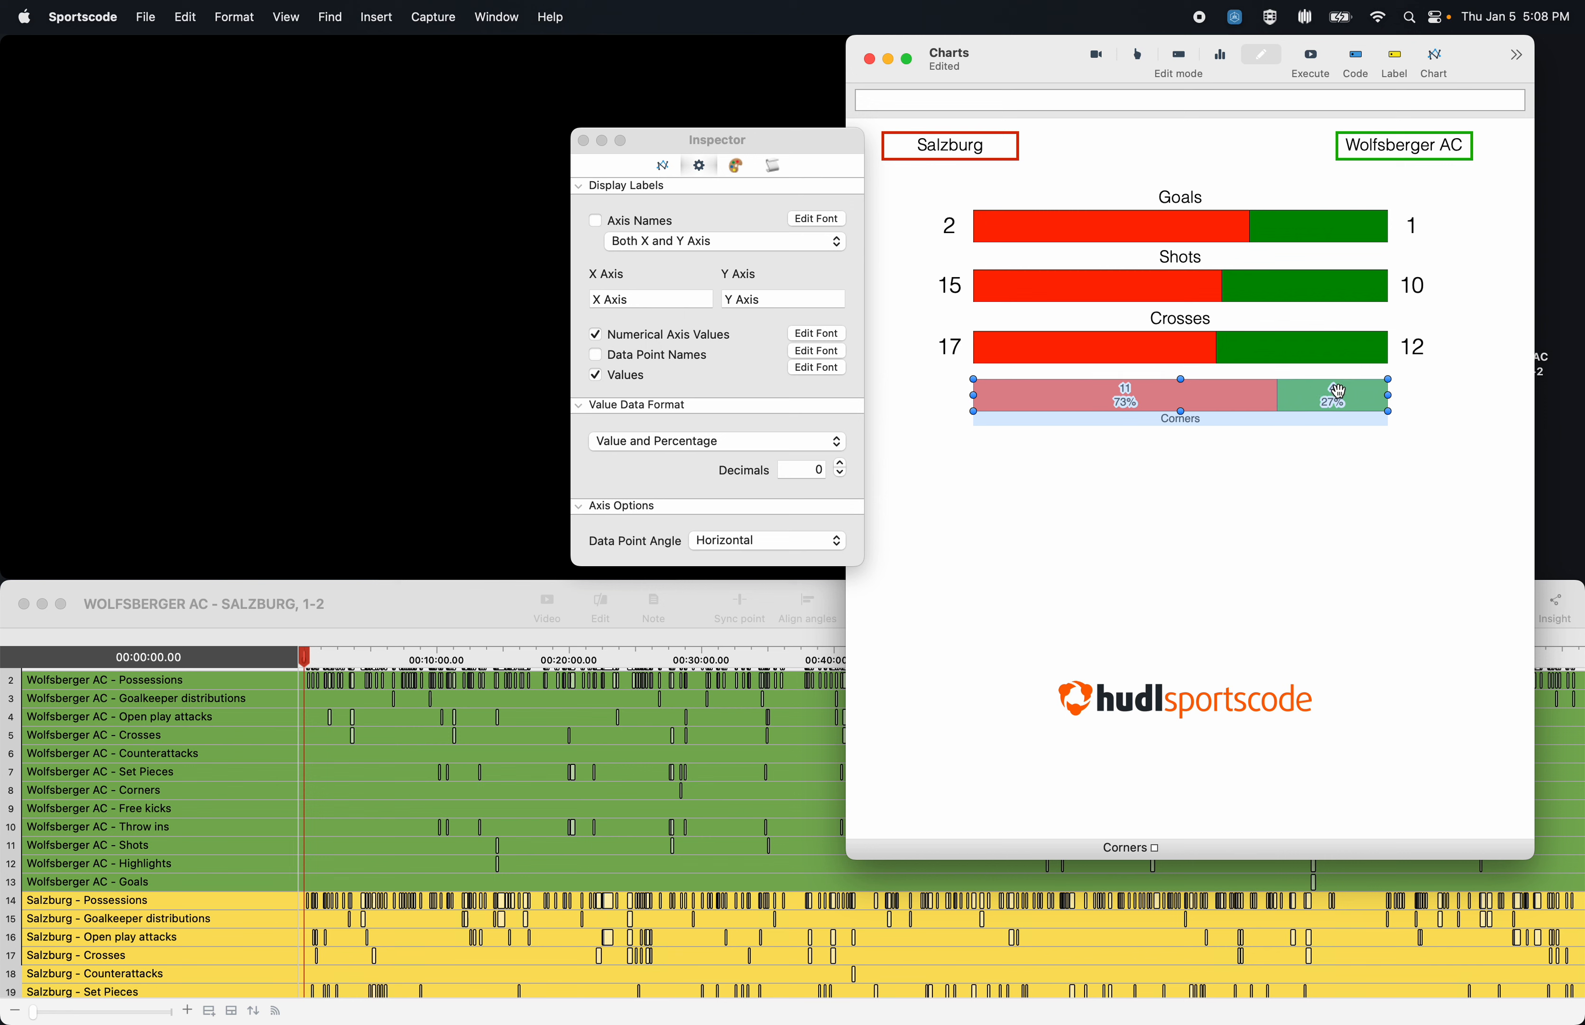
{"action": "key", "text": "Down"}
{"action": "key", "text": "Down"}
{"action": "key", "text": "Down"}
{"action": "key", "text": "Down"}
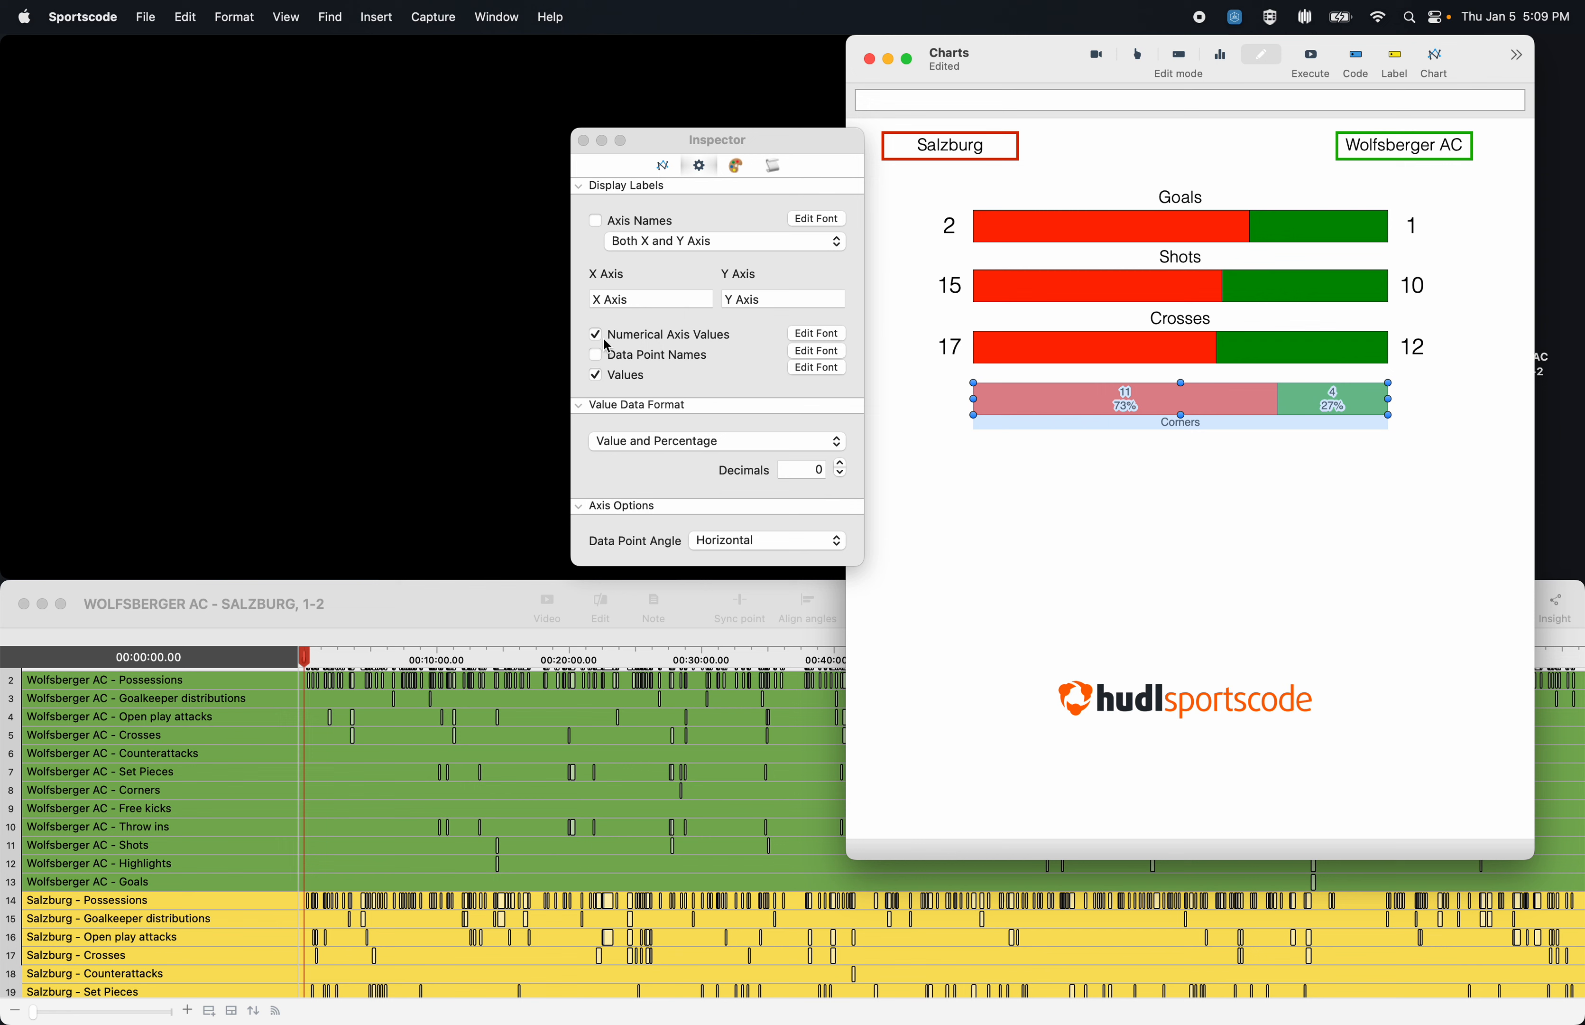
Set the Corners chart's value data format to Value only, with its values shown
{"action": "left_click", "coordinate": [599, 379]}
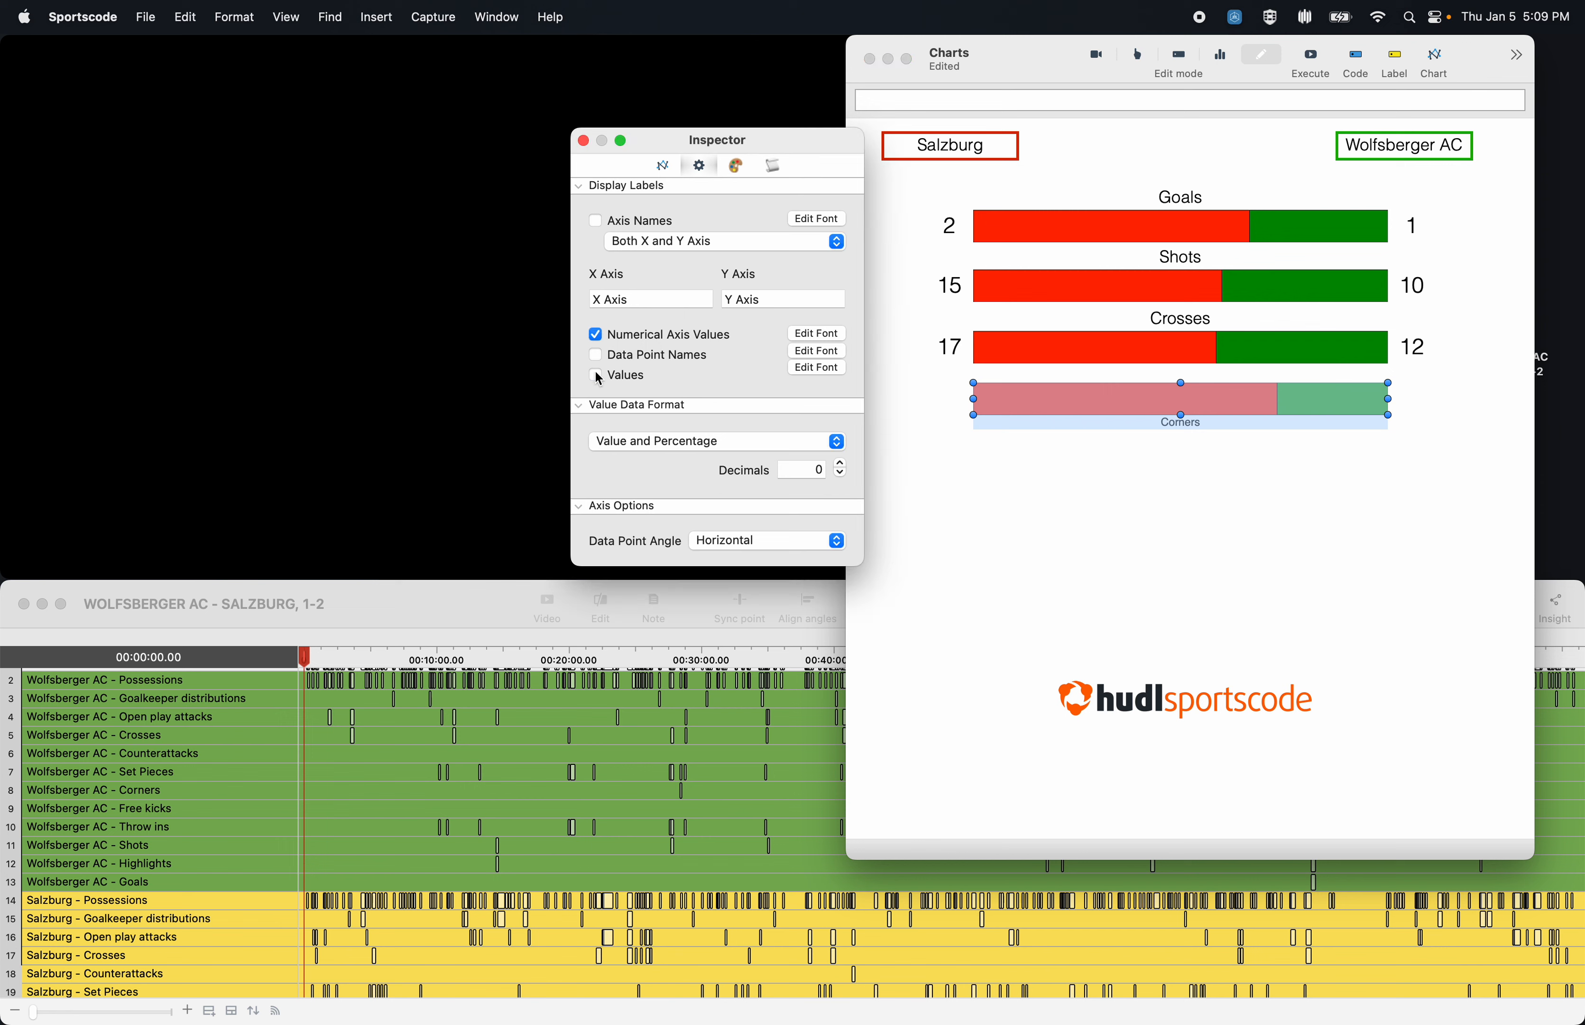
{"action": "left_click", "coordinate": [706, 442]}
{"action": "left_click", "coordinate": [720, 471]}
Change the font of the Corners chart's values to white at size 18 and deselect the chart
{"action": "left_click", "coordinate": [816, 368]}
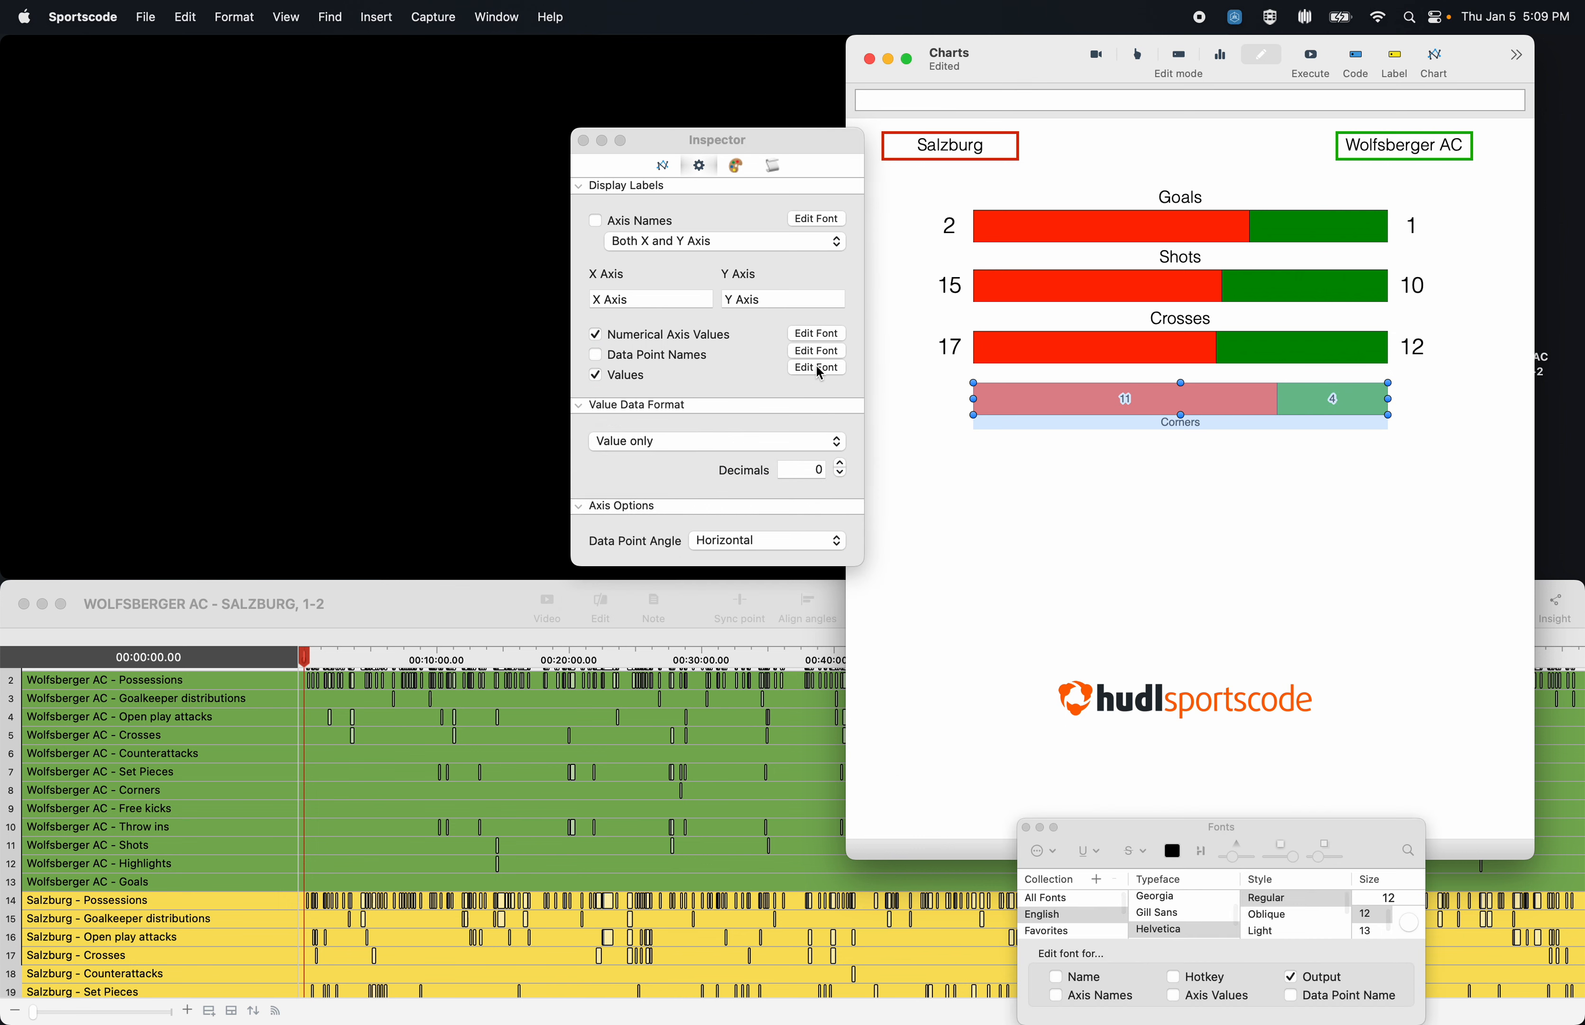
{"action": "left_click", "coordinate": [1175, 851]}
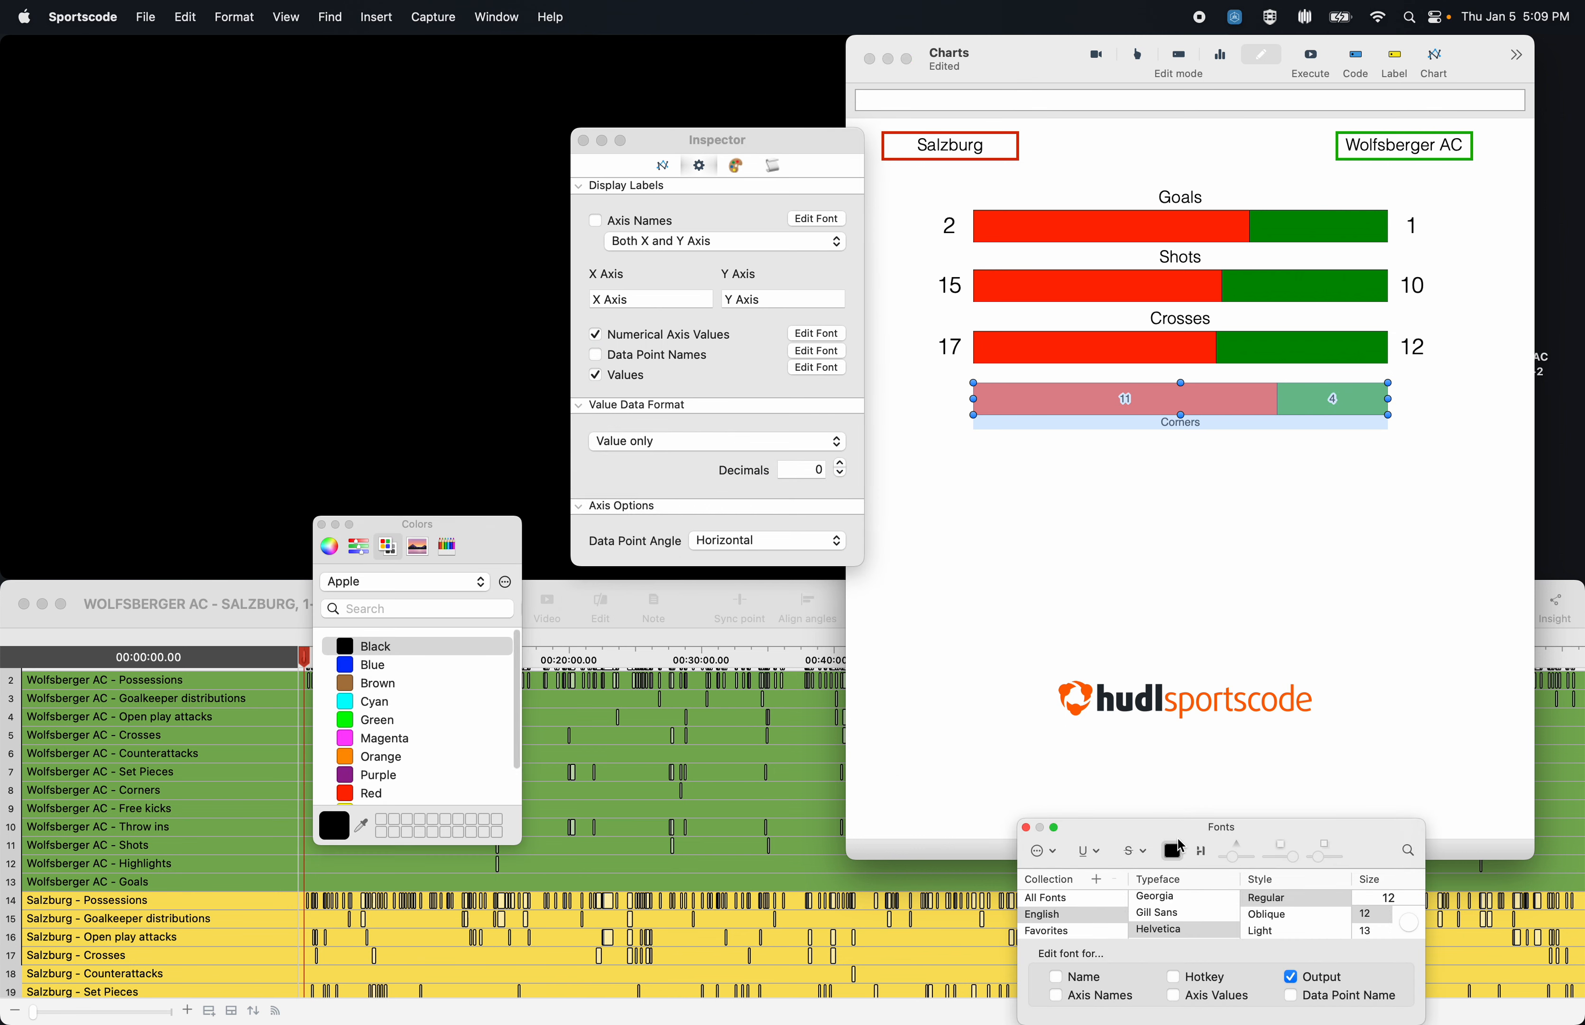
{"action": "scroll", "coordinate": [373, 746], "scroll_direction": "down", "scroll_amount": 2}
{"action": "left_click", "coordinate": [351, 788]}
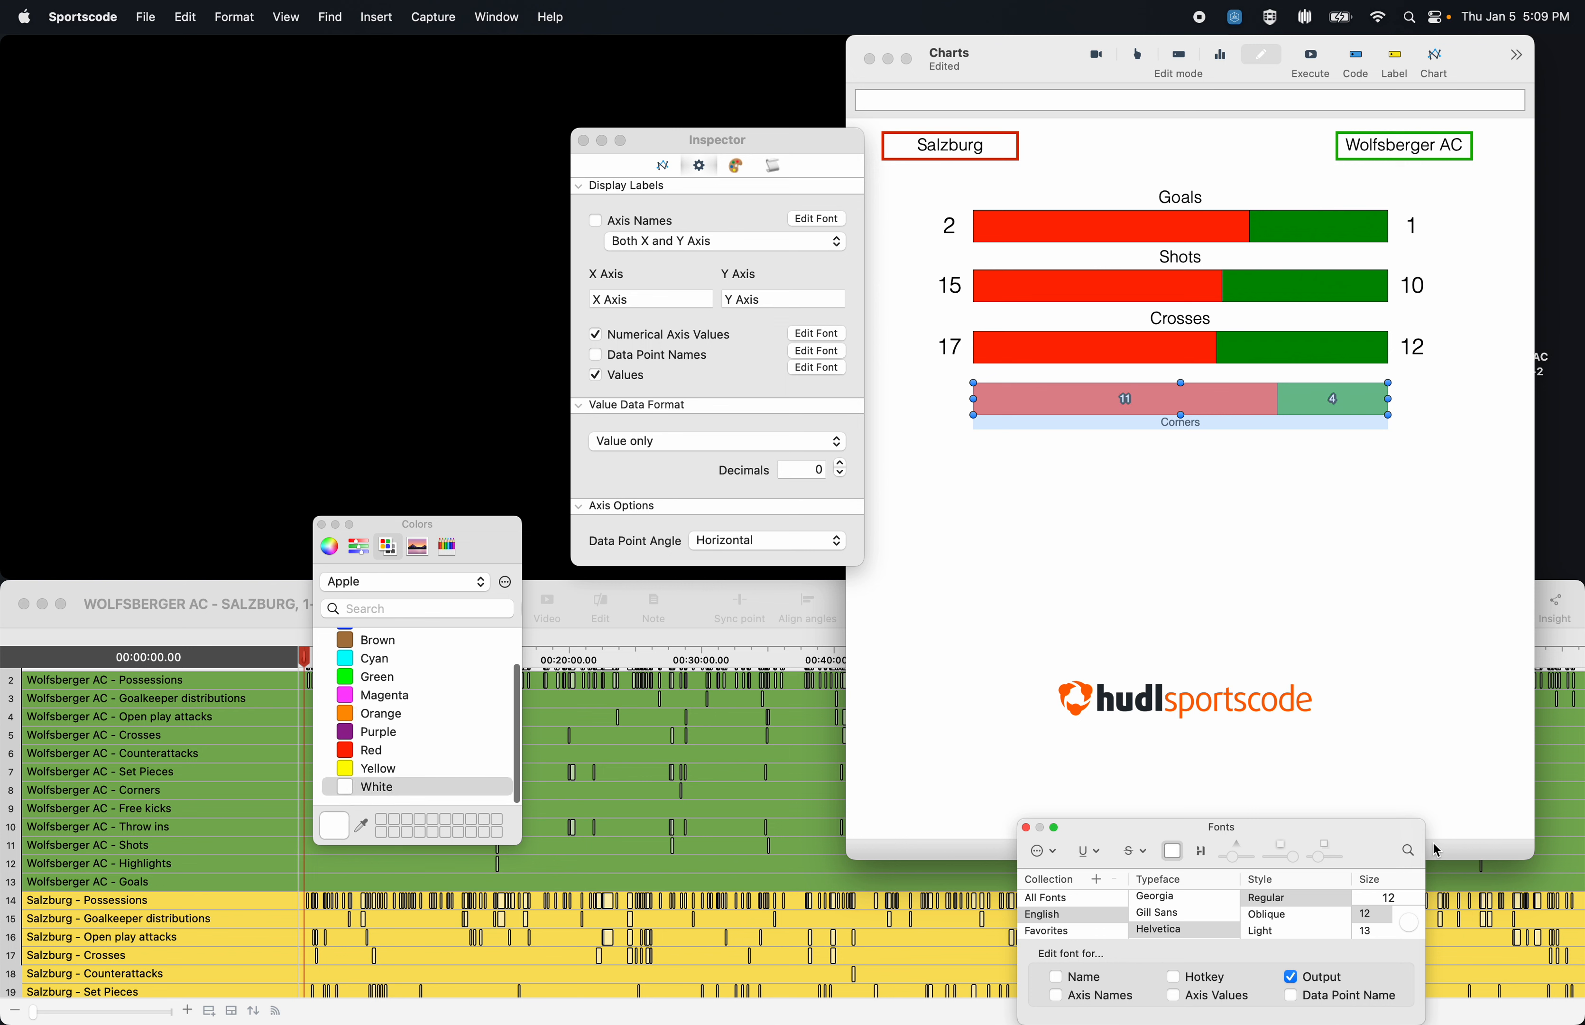
{"action": "scroll", "coordinate": [1379, 931], "scroll_direction": "down", "scroll_amount": 1}
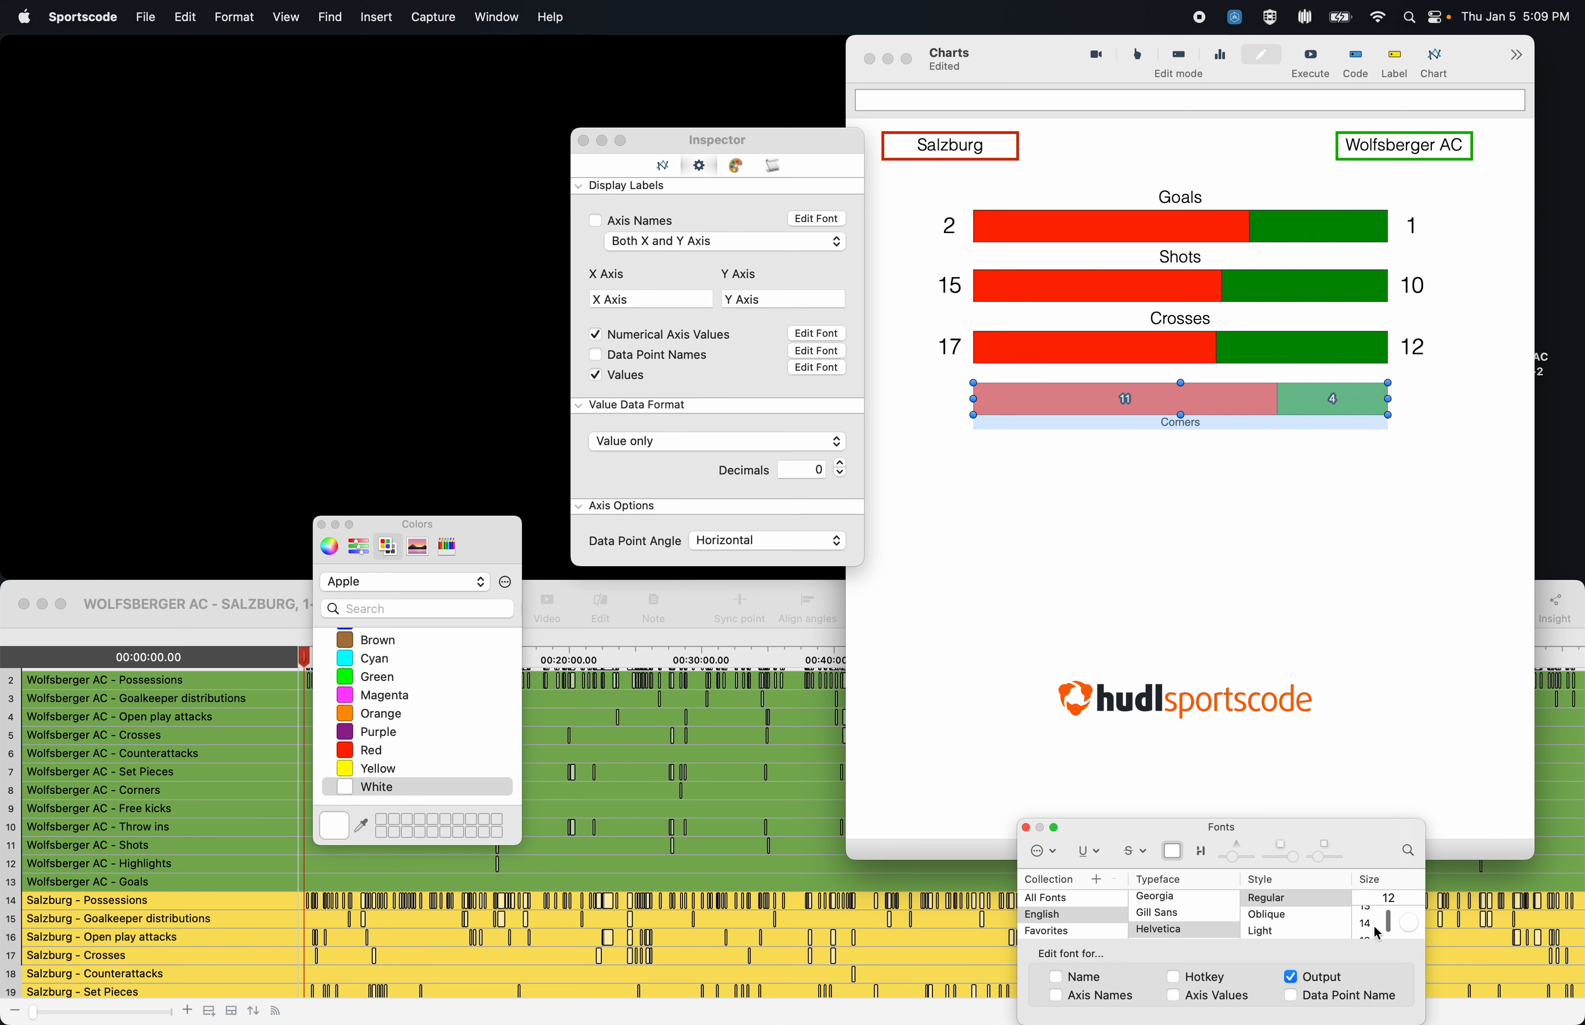
{"action": "left_click", "coordinate": [1371, 931]}
{"action": "scroll", "coordinate": [1369, 934], "scroll_direction": "down", "scroll_amount": 2}
{"action": "left_click", "coordinate": [1370, 924]}
{"action": "left_click", "coordinate": [1192, 565]}
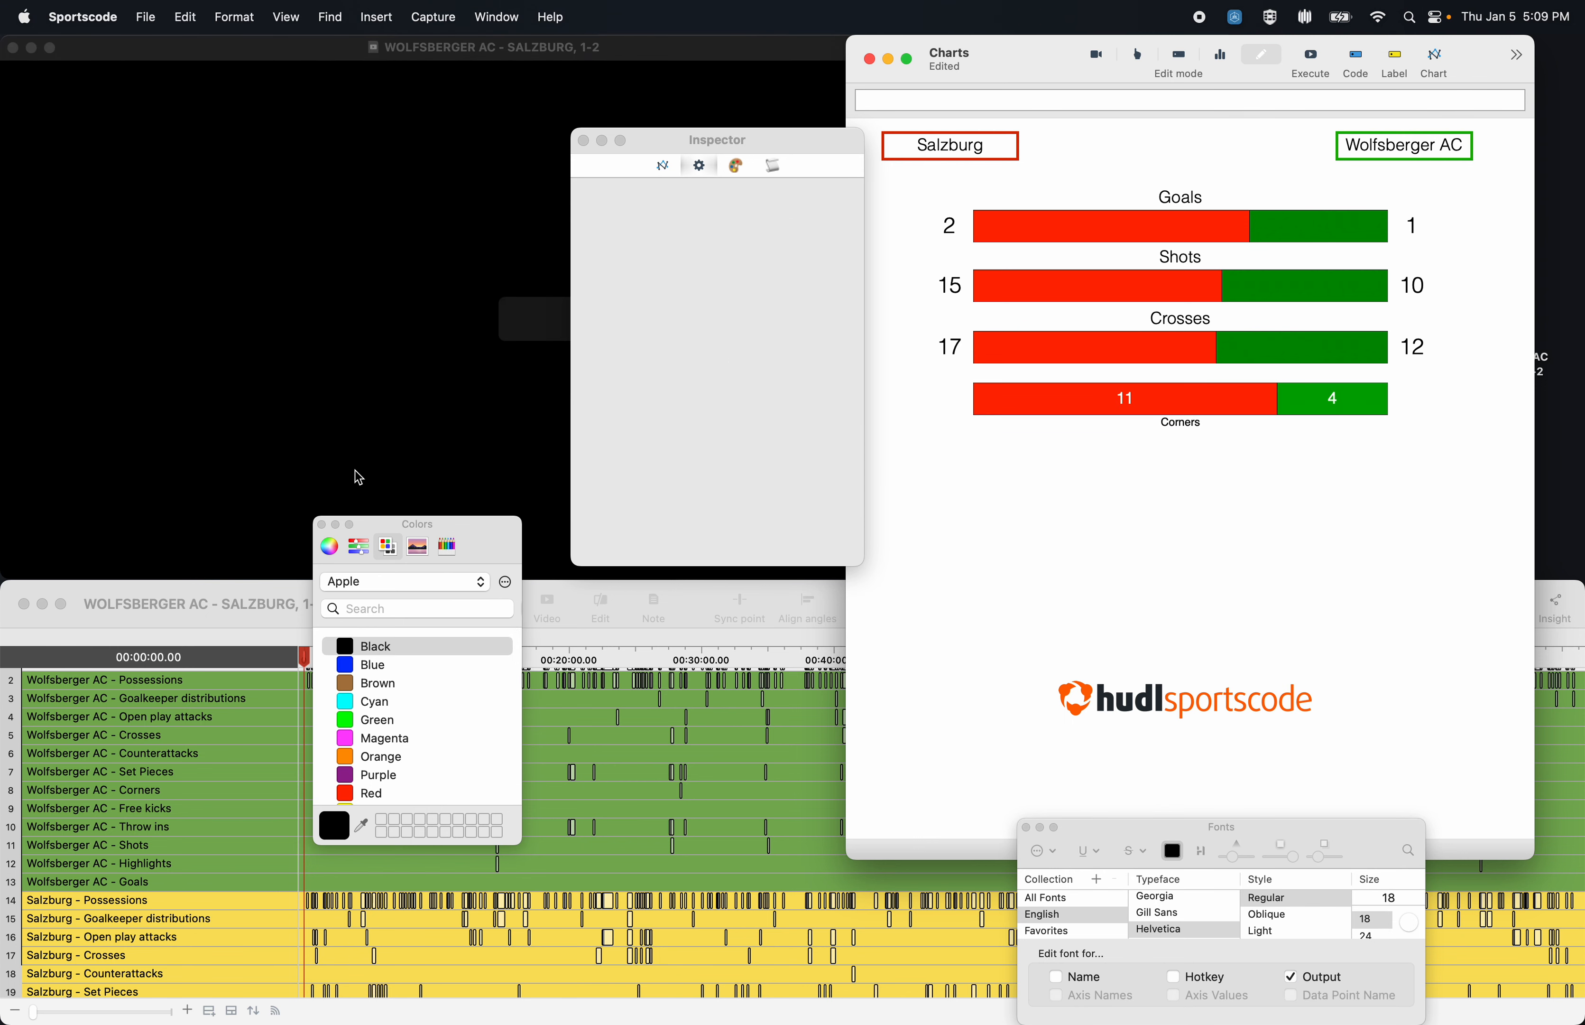
Close the Colors, Fonts and Inspector windows
{"action": "left_click", "coordinate": [321, 524]}
{"action": "left_click", "coordinate": [1025, 827]}
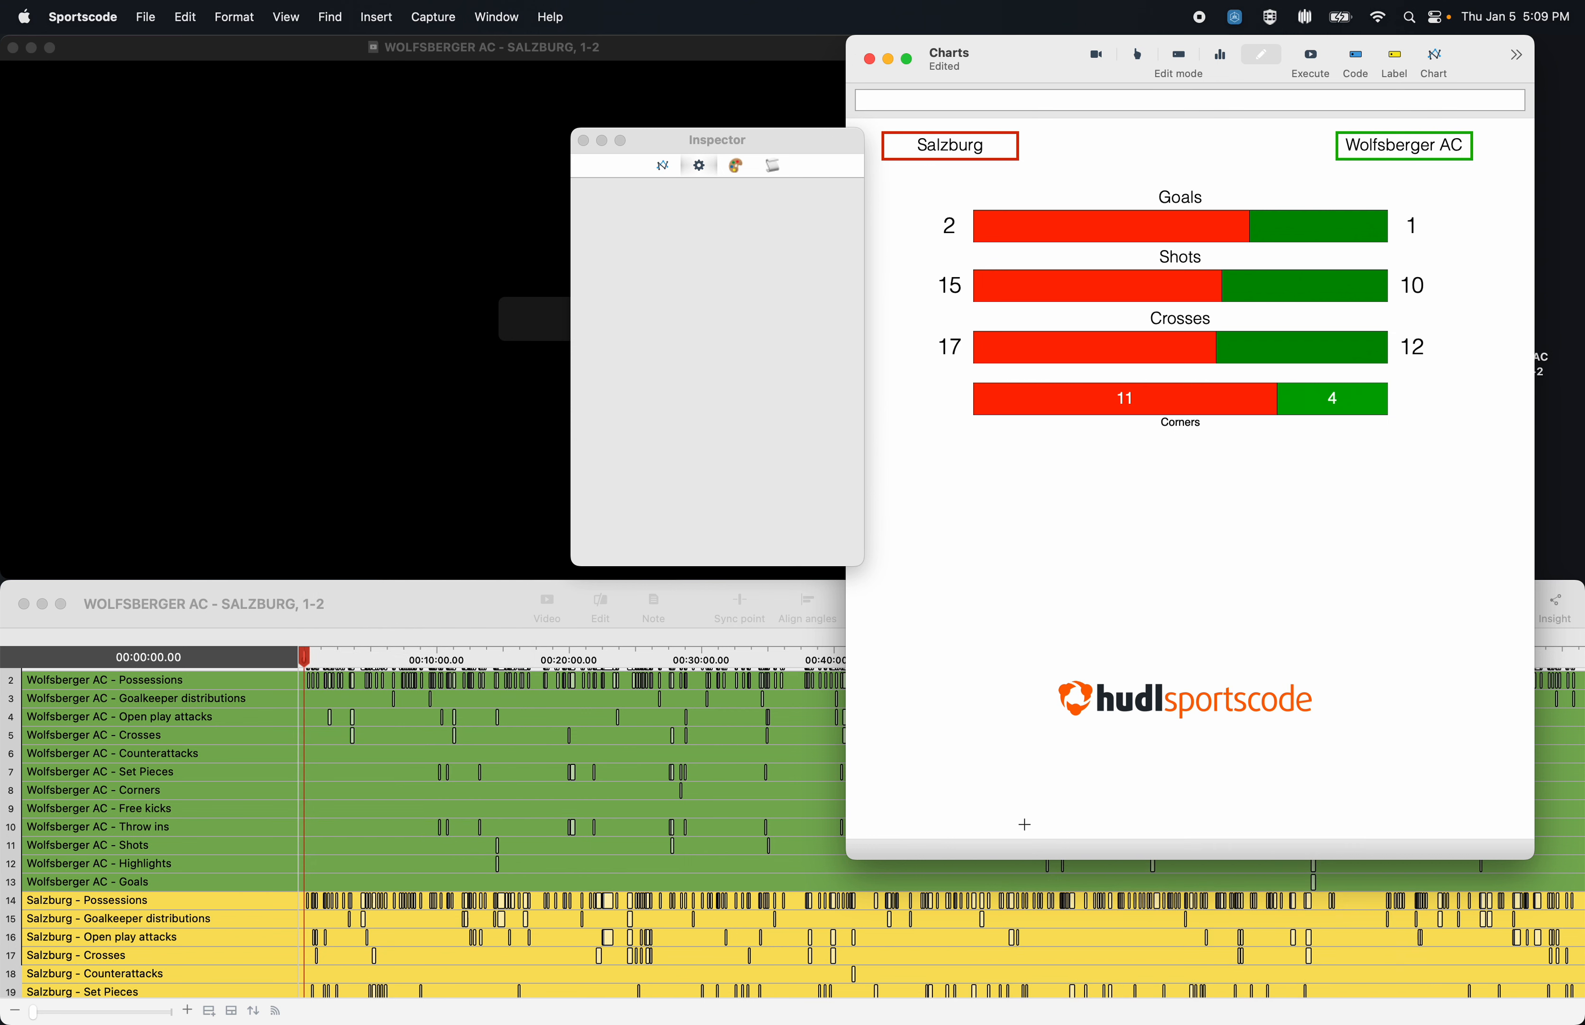
{"action": "left_click", "coordinate": [583, 140]}
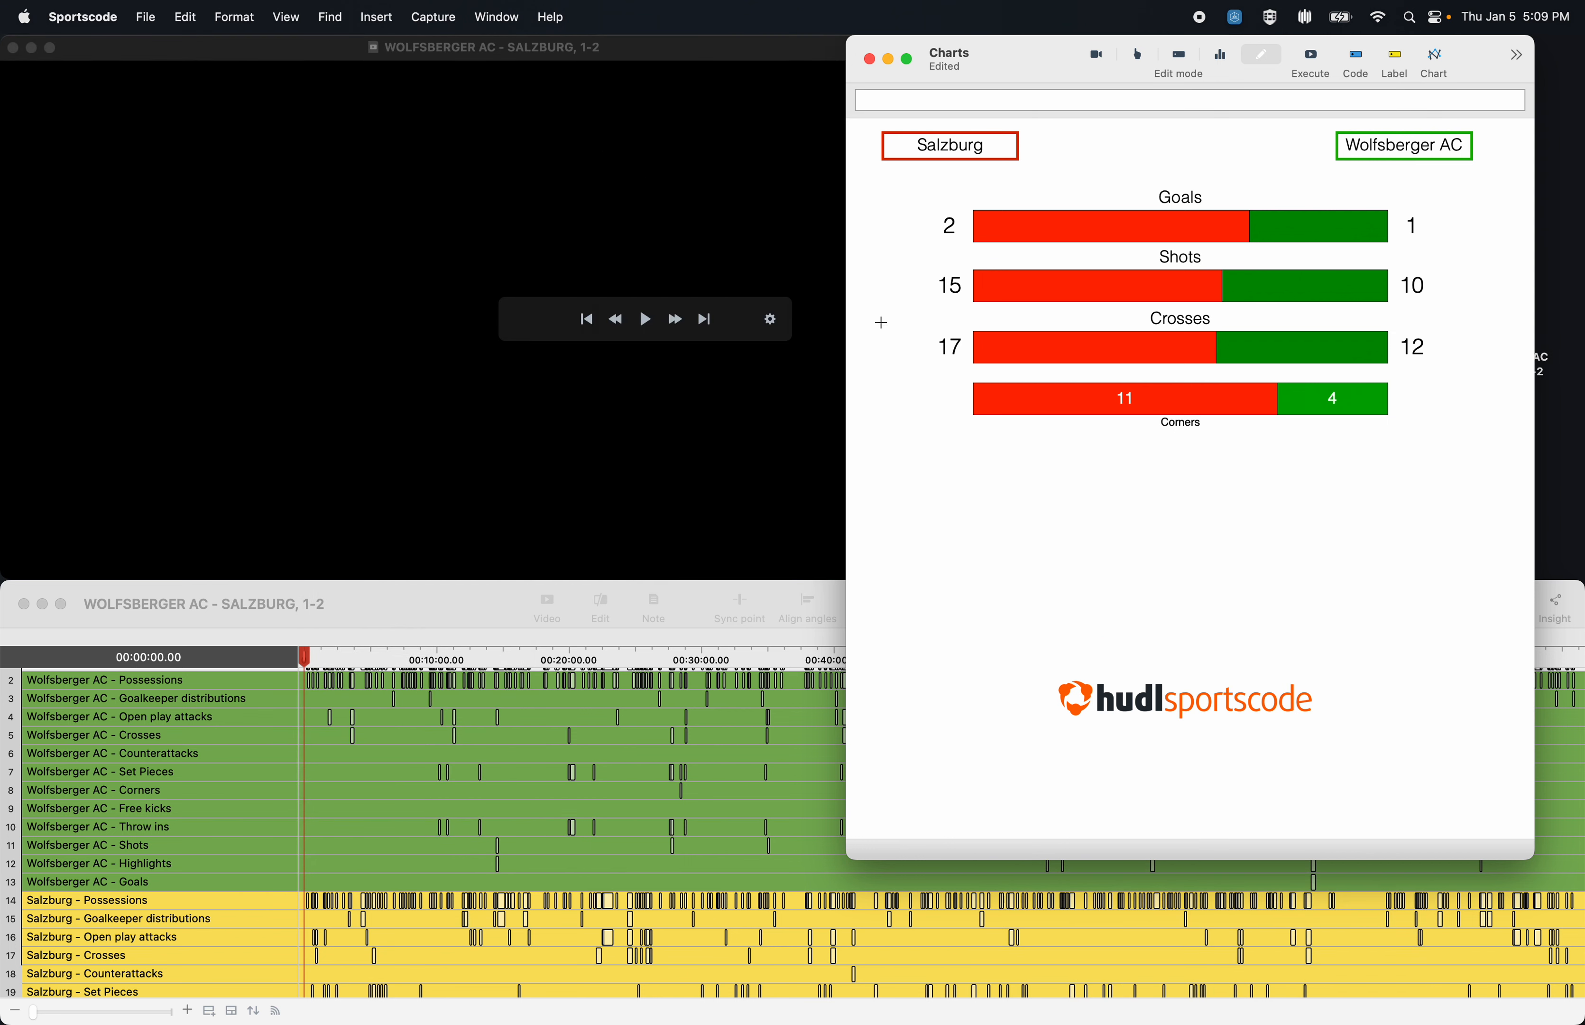
Move the Corners chart lower into the empty area below the Crosses bar and open its chart type settings
{"action": "left_click_drag", "start_coordinate": [1227, 390], "coordinate": [1236, 500]}
{"action": "double_click", "coordinate": [1236, 499]}
{"action": "left_click", "coordinate": [663, 171]}
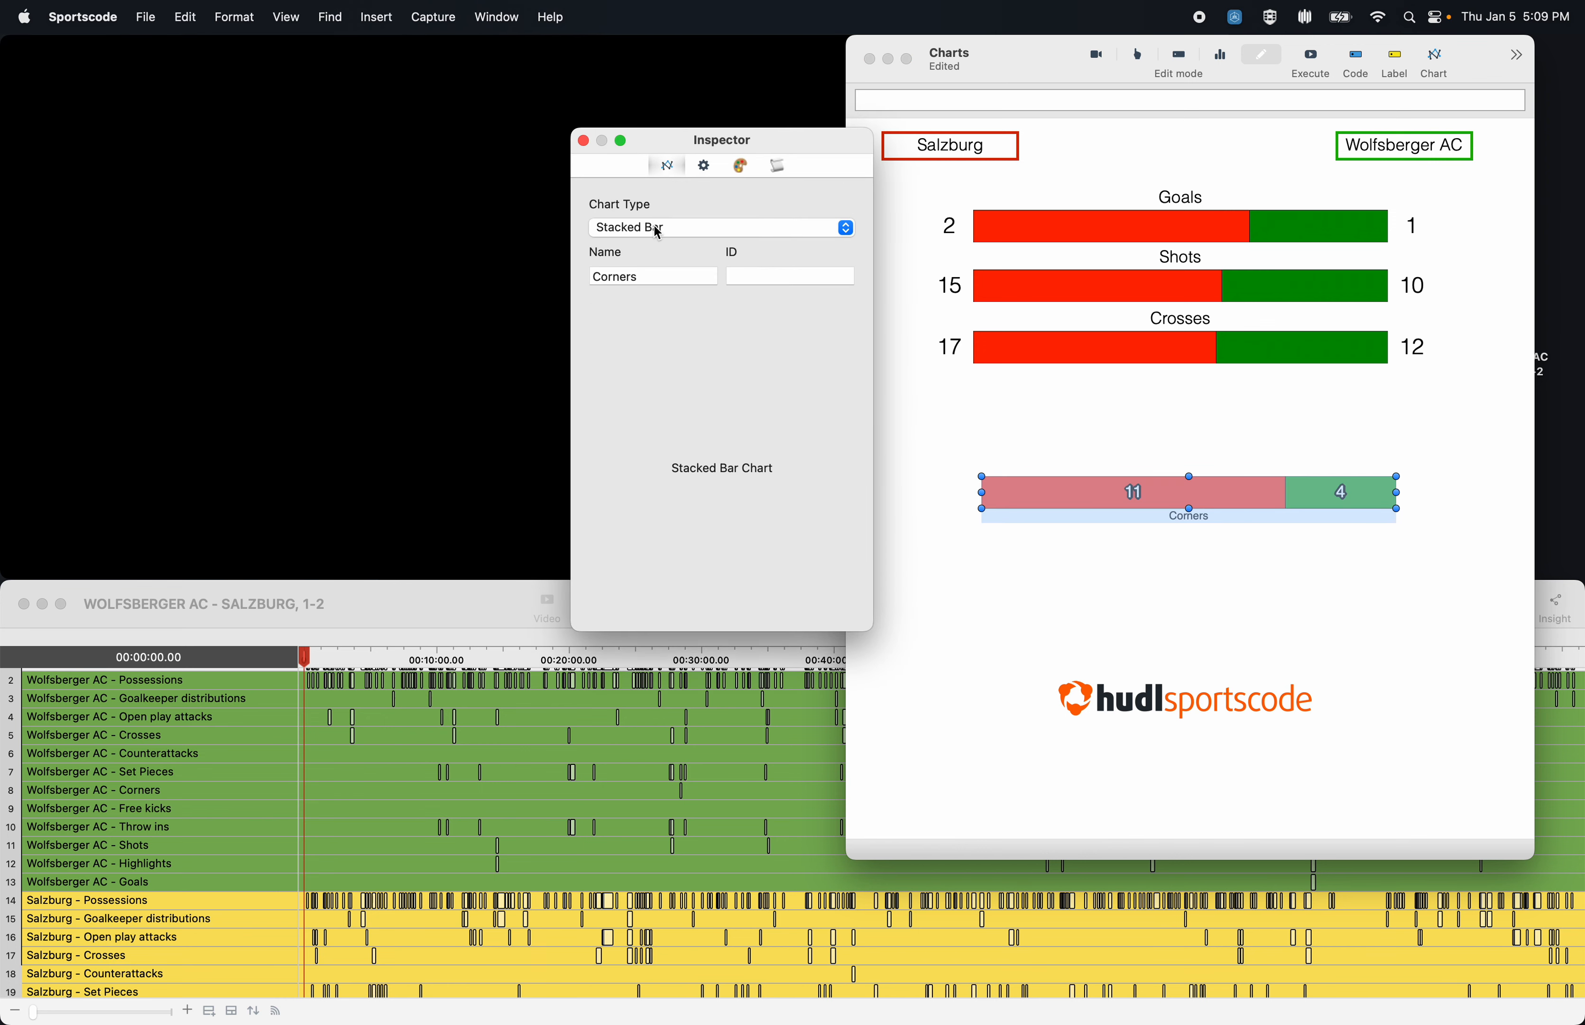
Change the Corners chart's type to Pie, enlarge it and reposition it just beneath the Crosses bar
{"action": "left_click", "coordinate": [658, 229]}
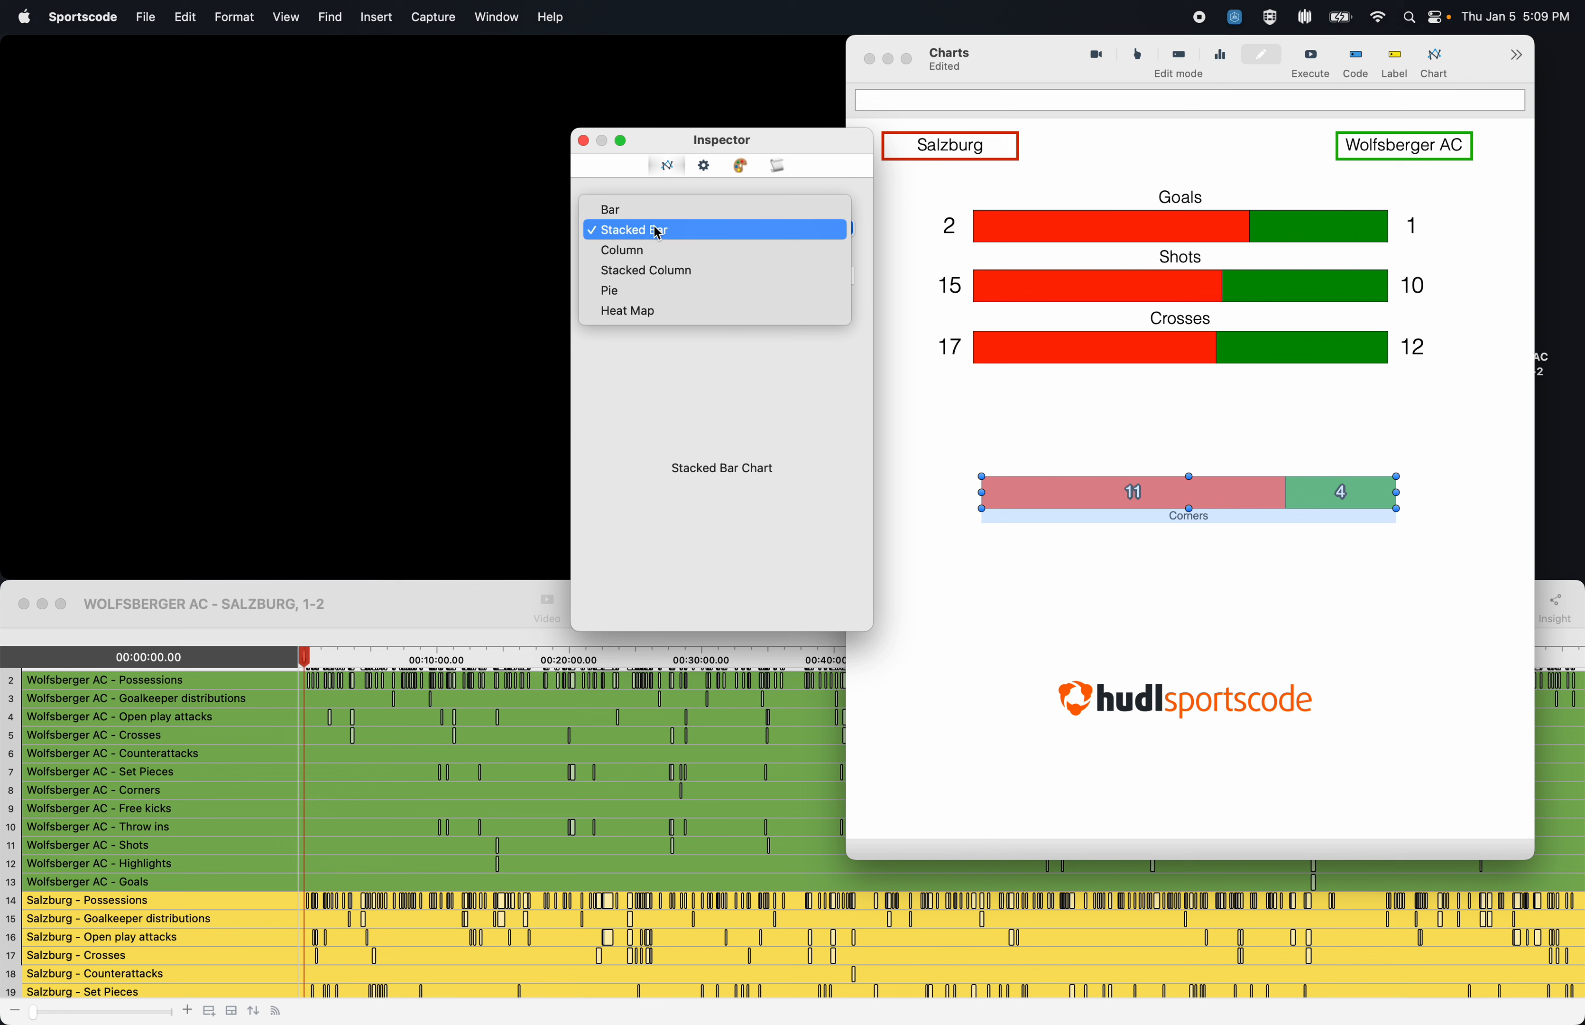
{"action": "left_click", "coordinate": [642, 291]}
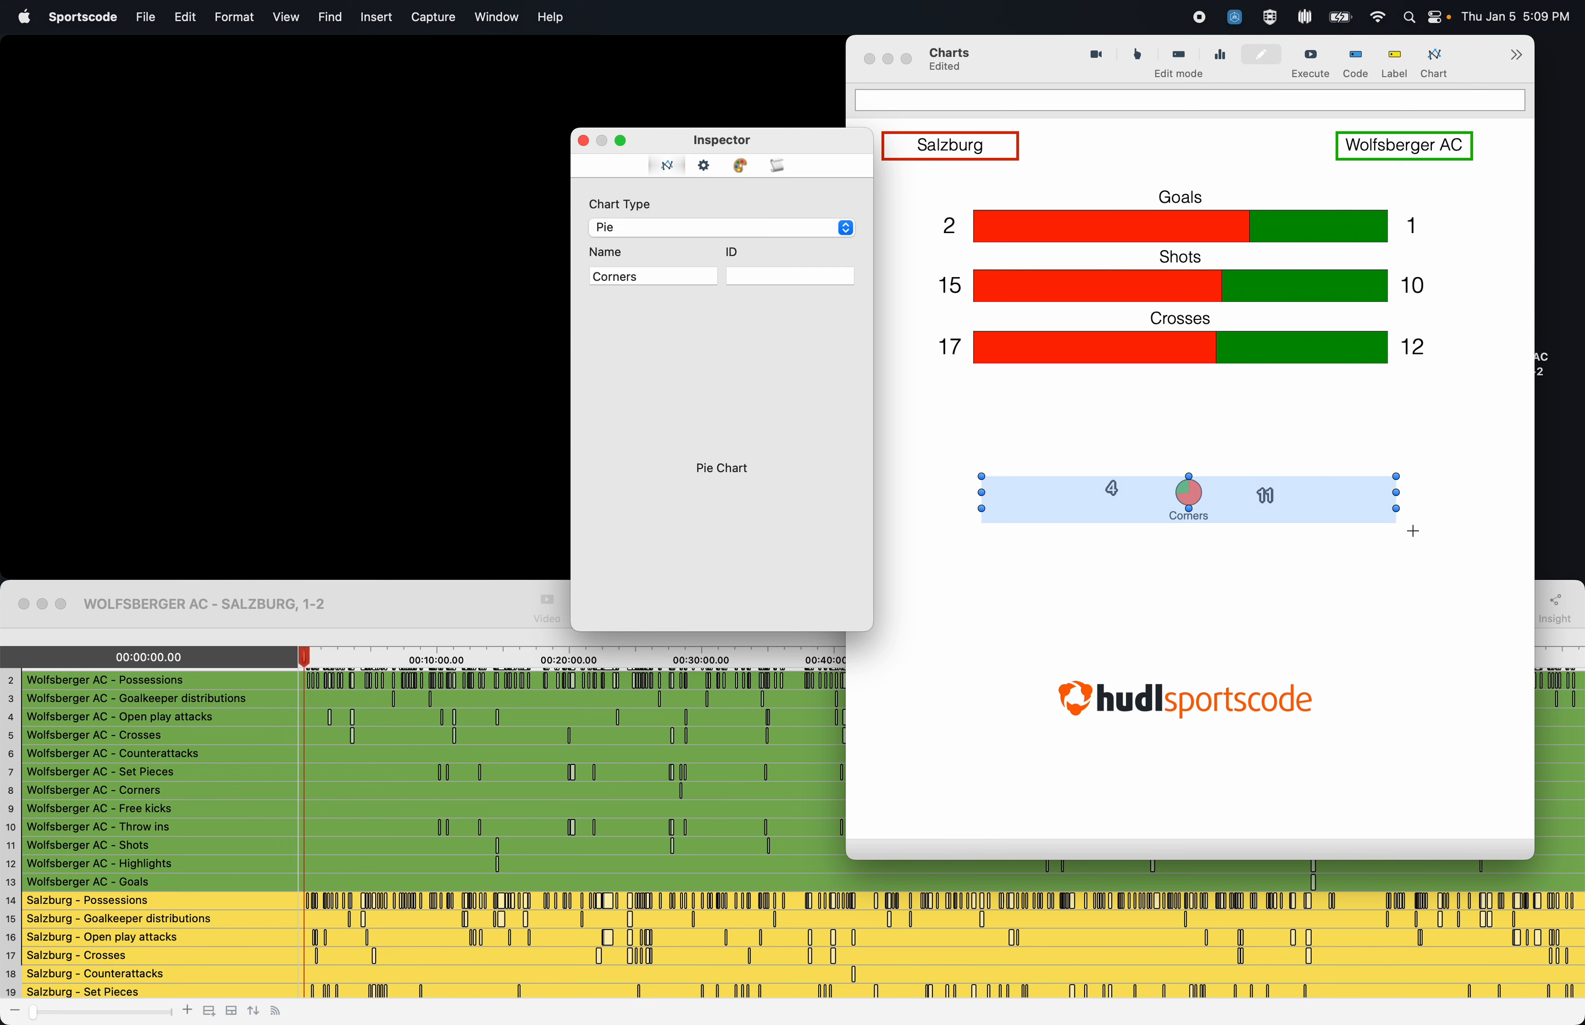
{"action": "left_click_drag", "start_coordinate": [1398, 511], "coordinate": [1454, 803]}
{"action": "left_click_drag", "start_coordinate": [1311, 696], "coordinate": [1245, 577]}
Change the Corners chart's type to Stacked Column and narrow it to a slim column
{"action": "left_click", "coordinate": [679, 228]}
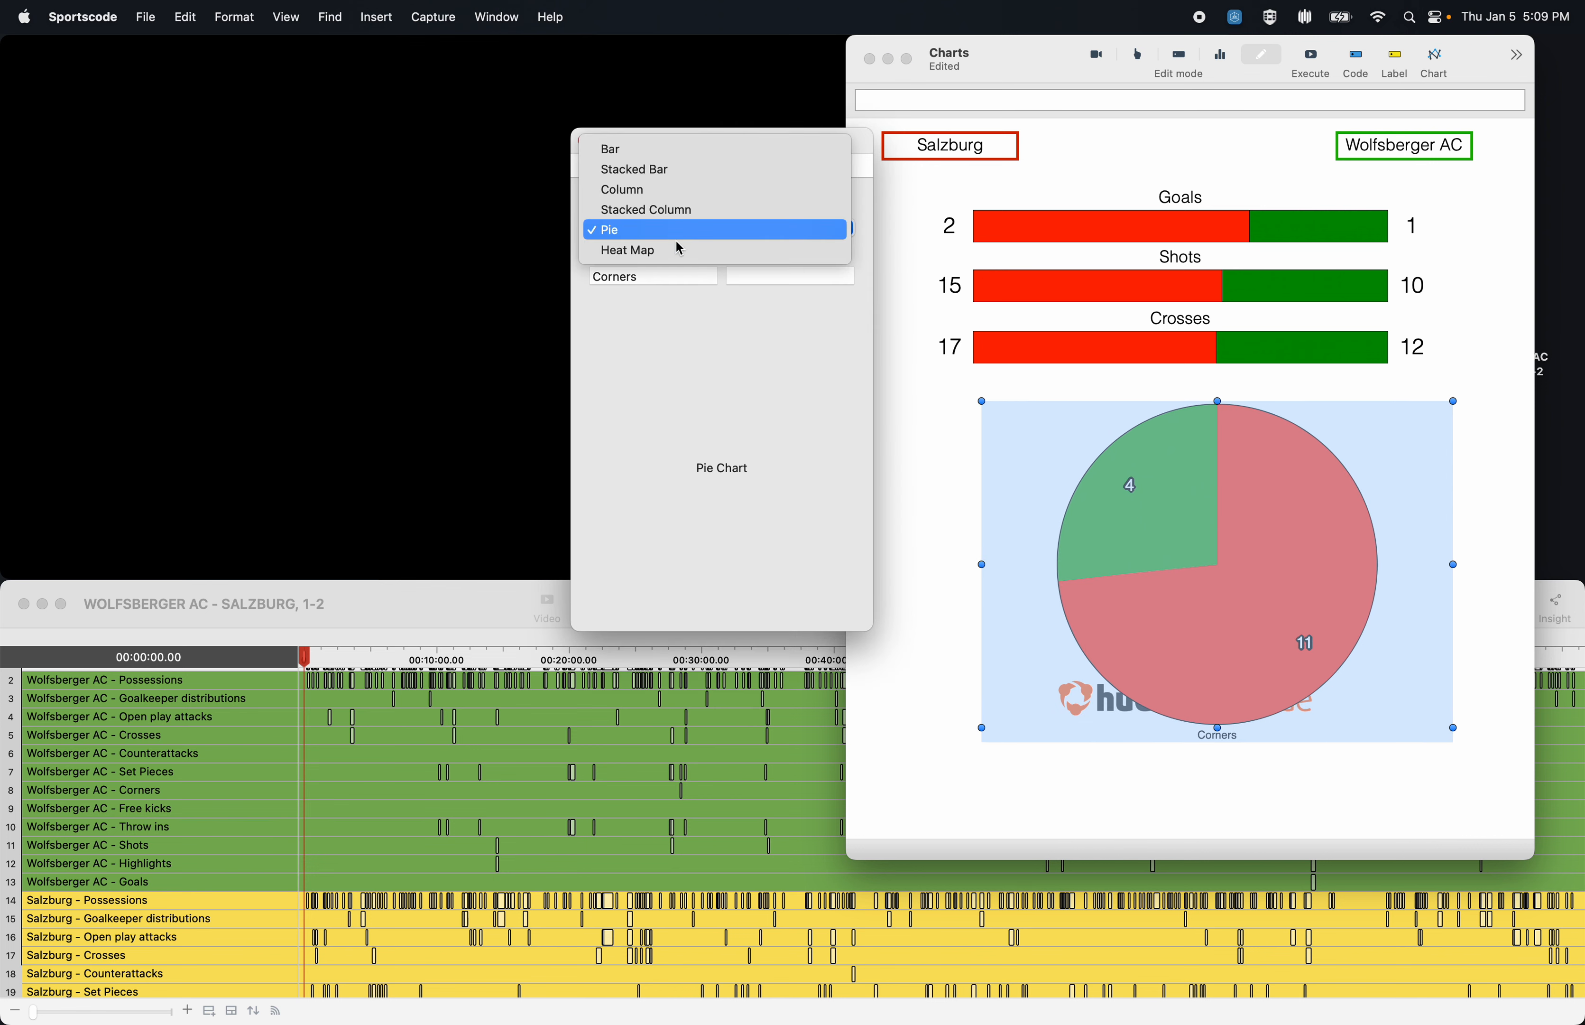
{"action": "left_click", "coordinate": [679, 212]}
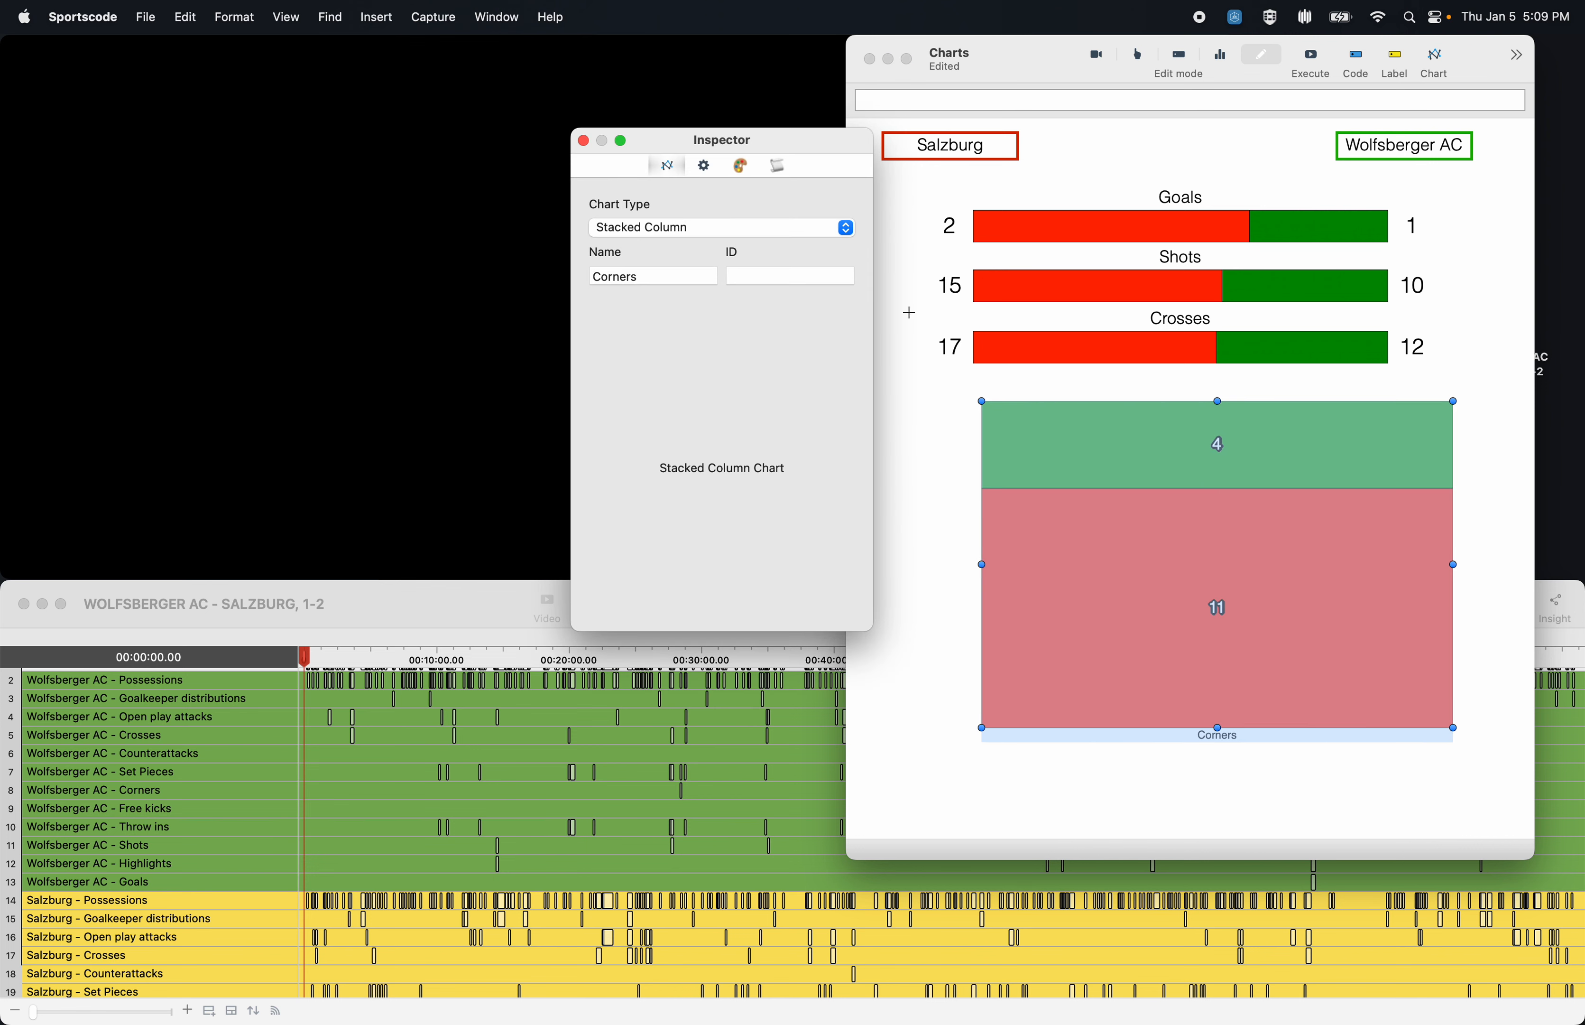
{"action": "left_click_drag", "start_coordinate": [1454, 567], "coordinate": [1065, 573]}
Change the Corners chart's type to Bar, then widen, shorten and center it between the Crosses bar and the logo
{"action": "left_click", "coordinate": [704, 229]}
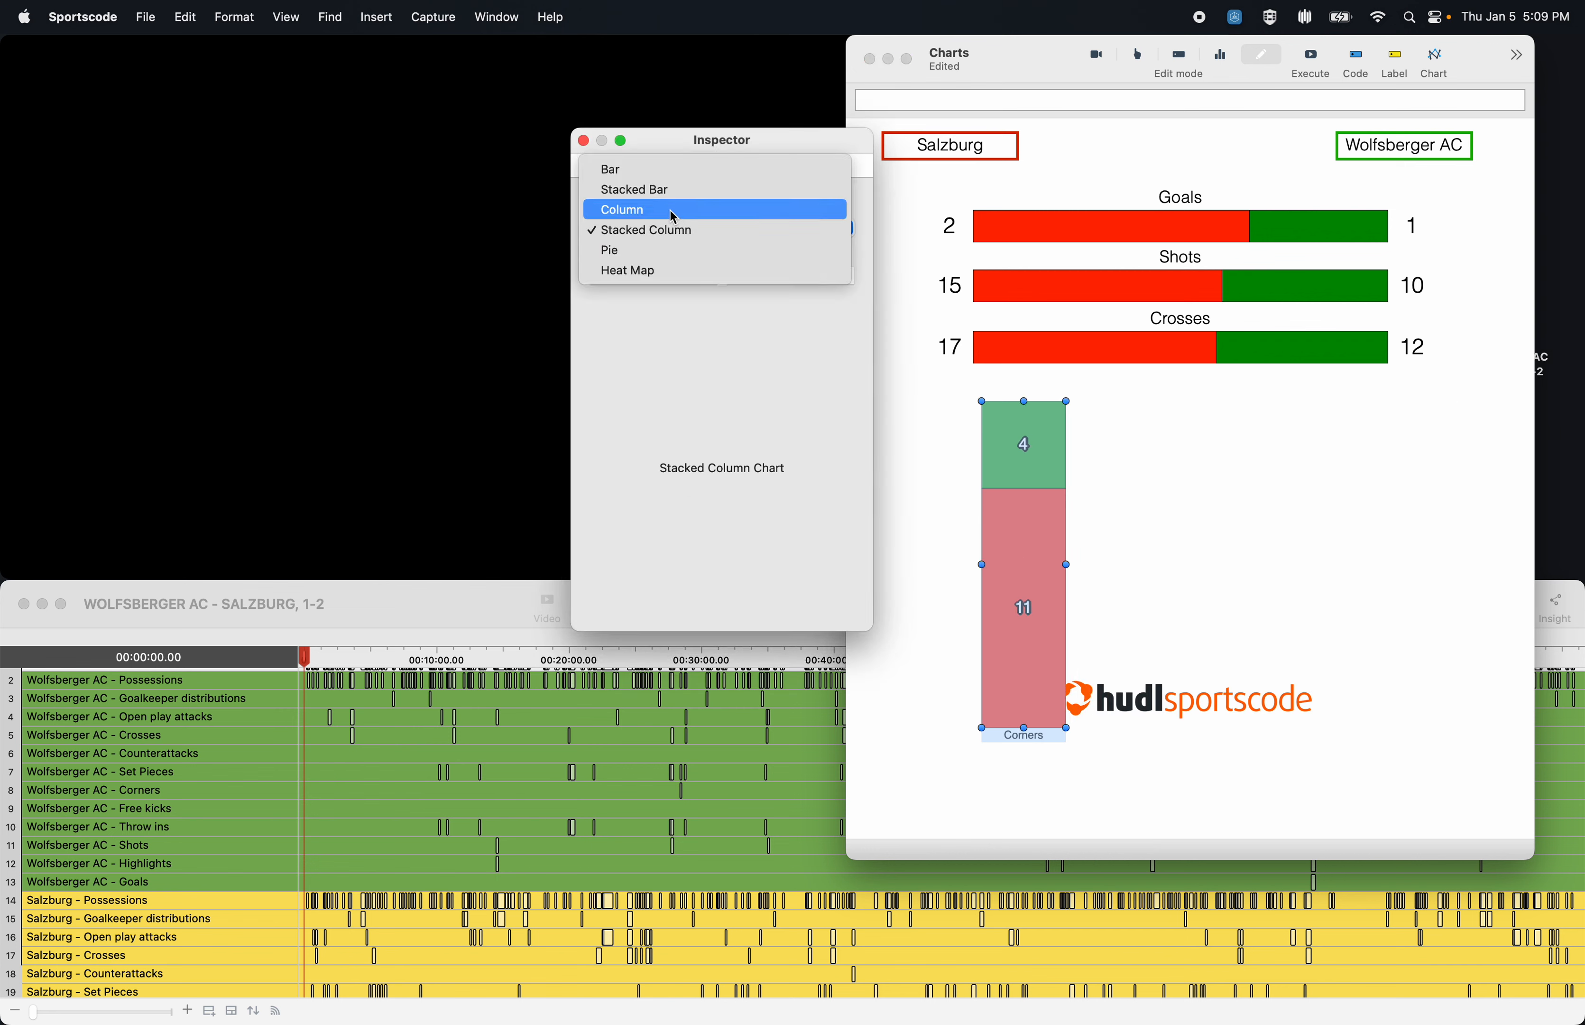
{"action": "left_click", "coordinate": [658, 170]}
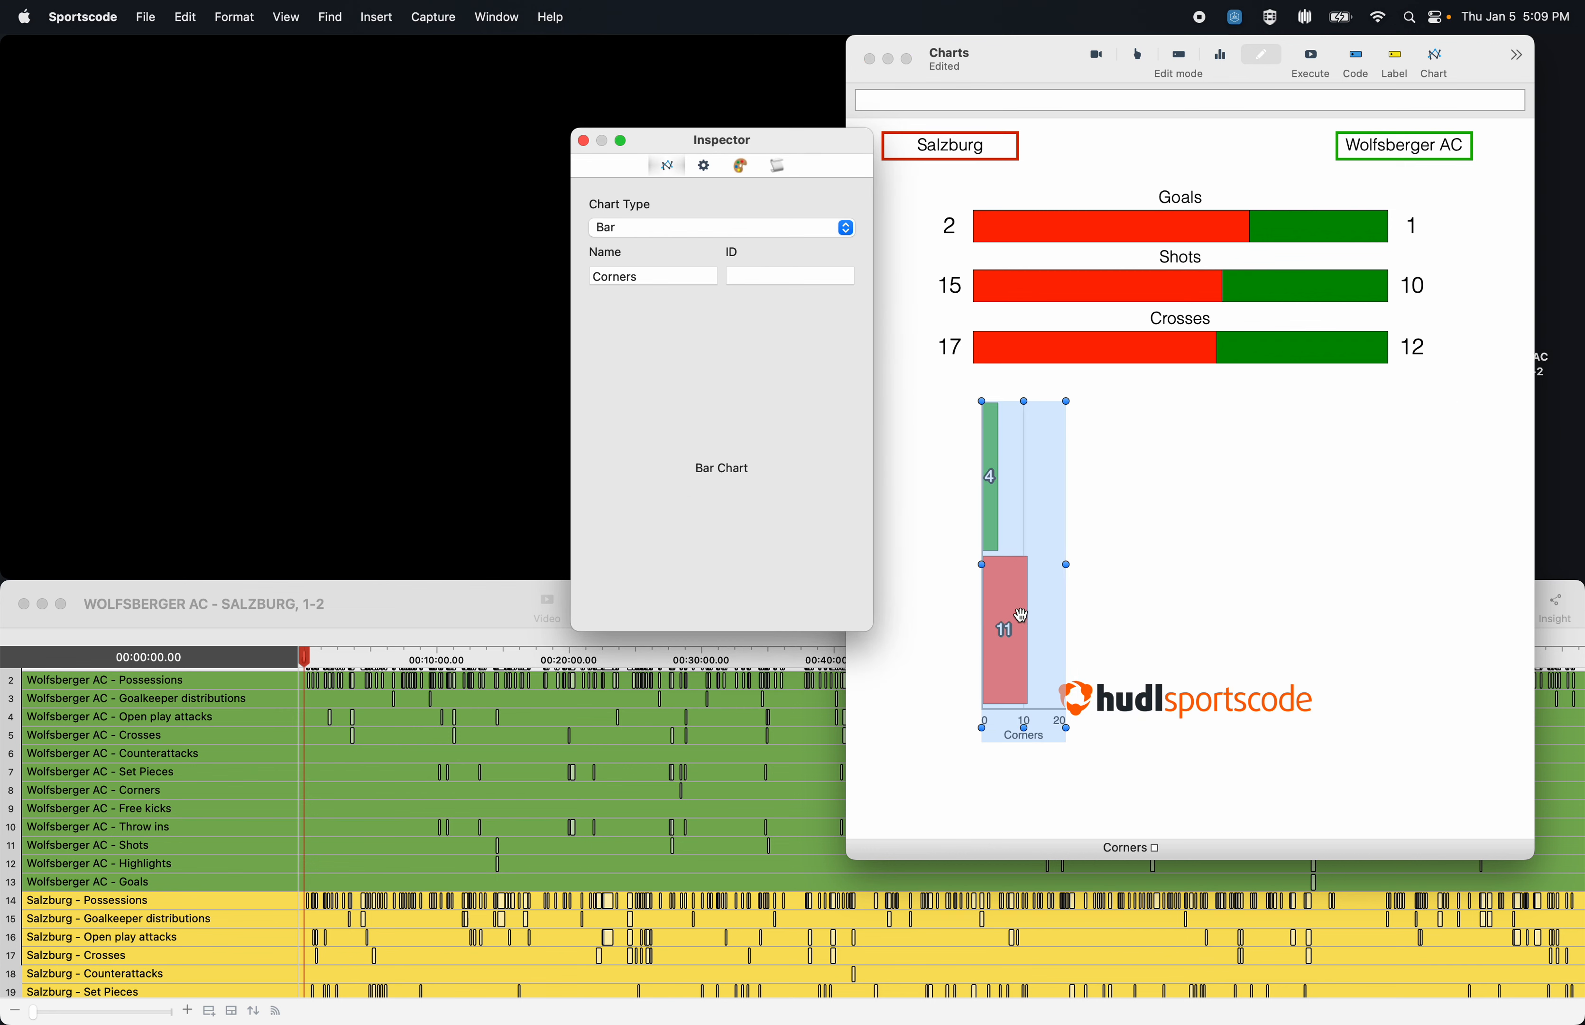
{"action": "left_click_drag", "start_coordinate": [1021, 614], "coordinate": [1103, 603]}
{"action": "left_click_drag", "start_coordinate": [1146, 537], "coordinate": [1302, 528]}
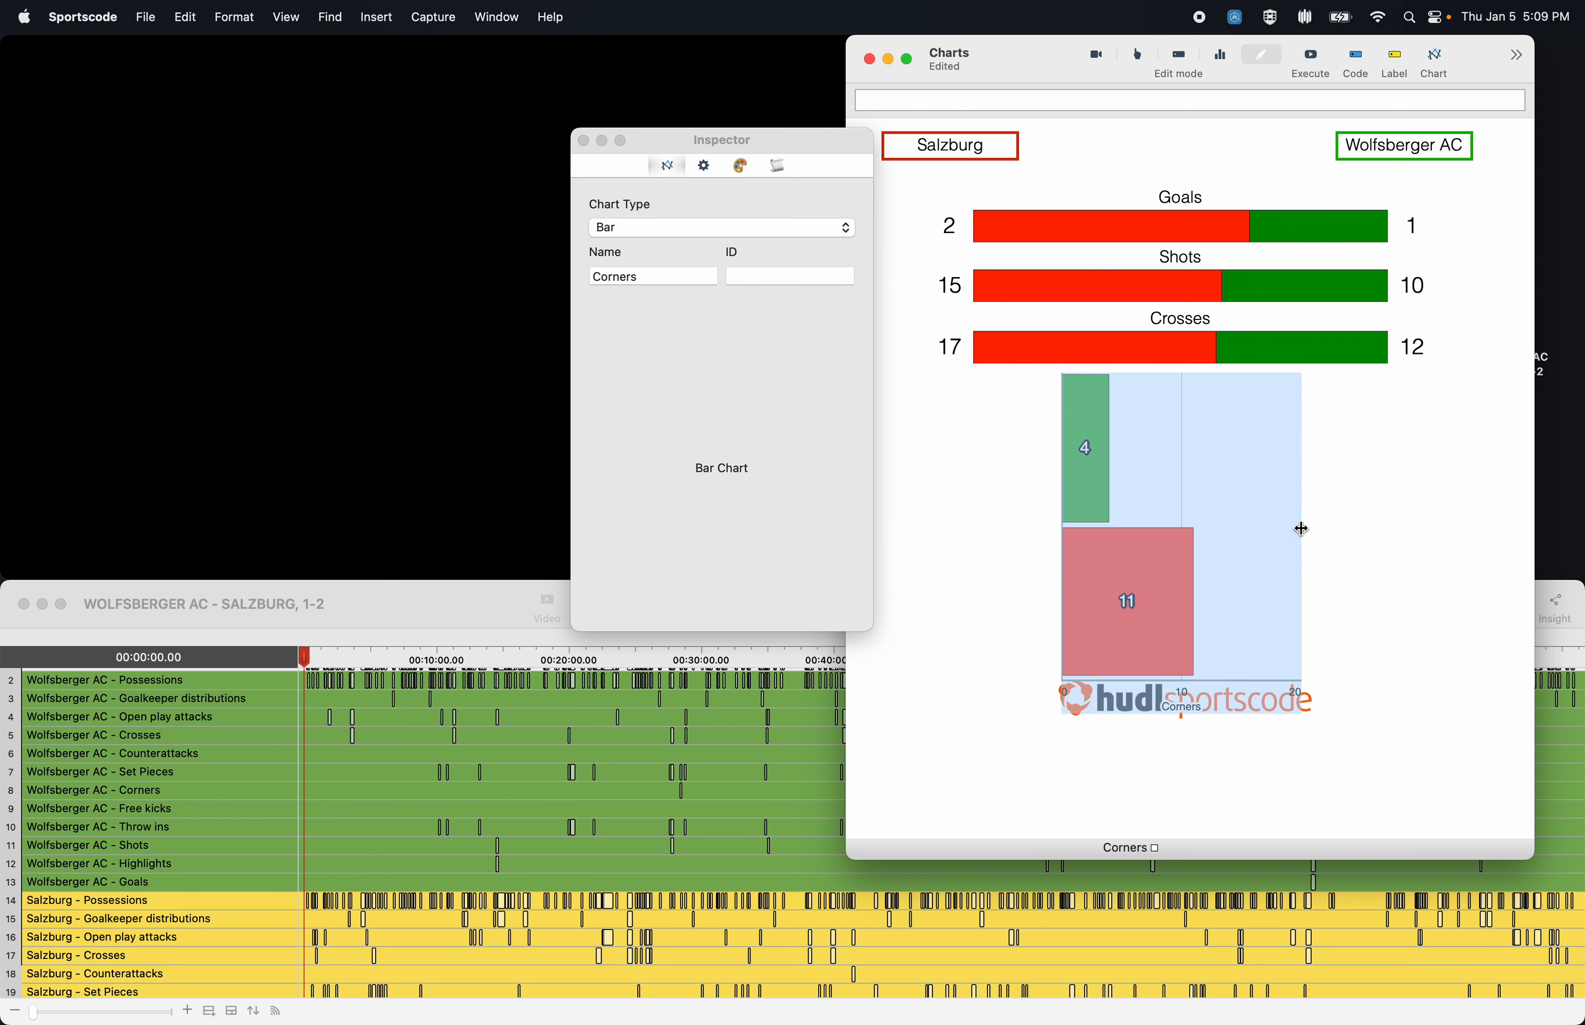
{"action": "left_click_drag", "start_coordinate": [1302, 374], "coordinate": [1266, 531]}
{"action": "left_click", "coordinate": [1329, 646]}
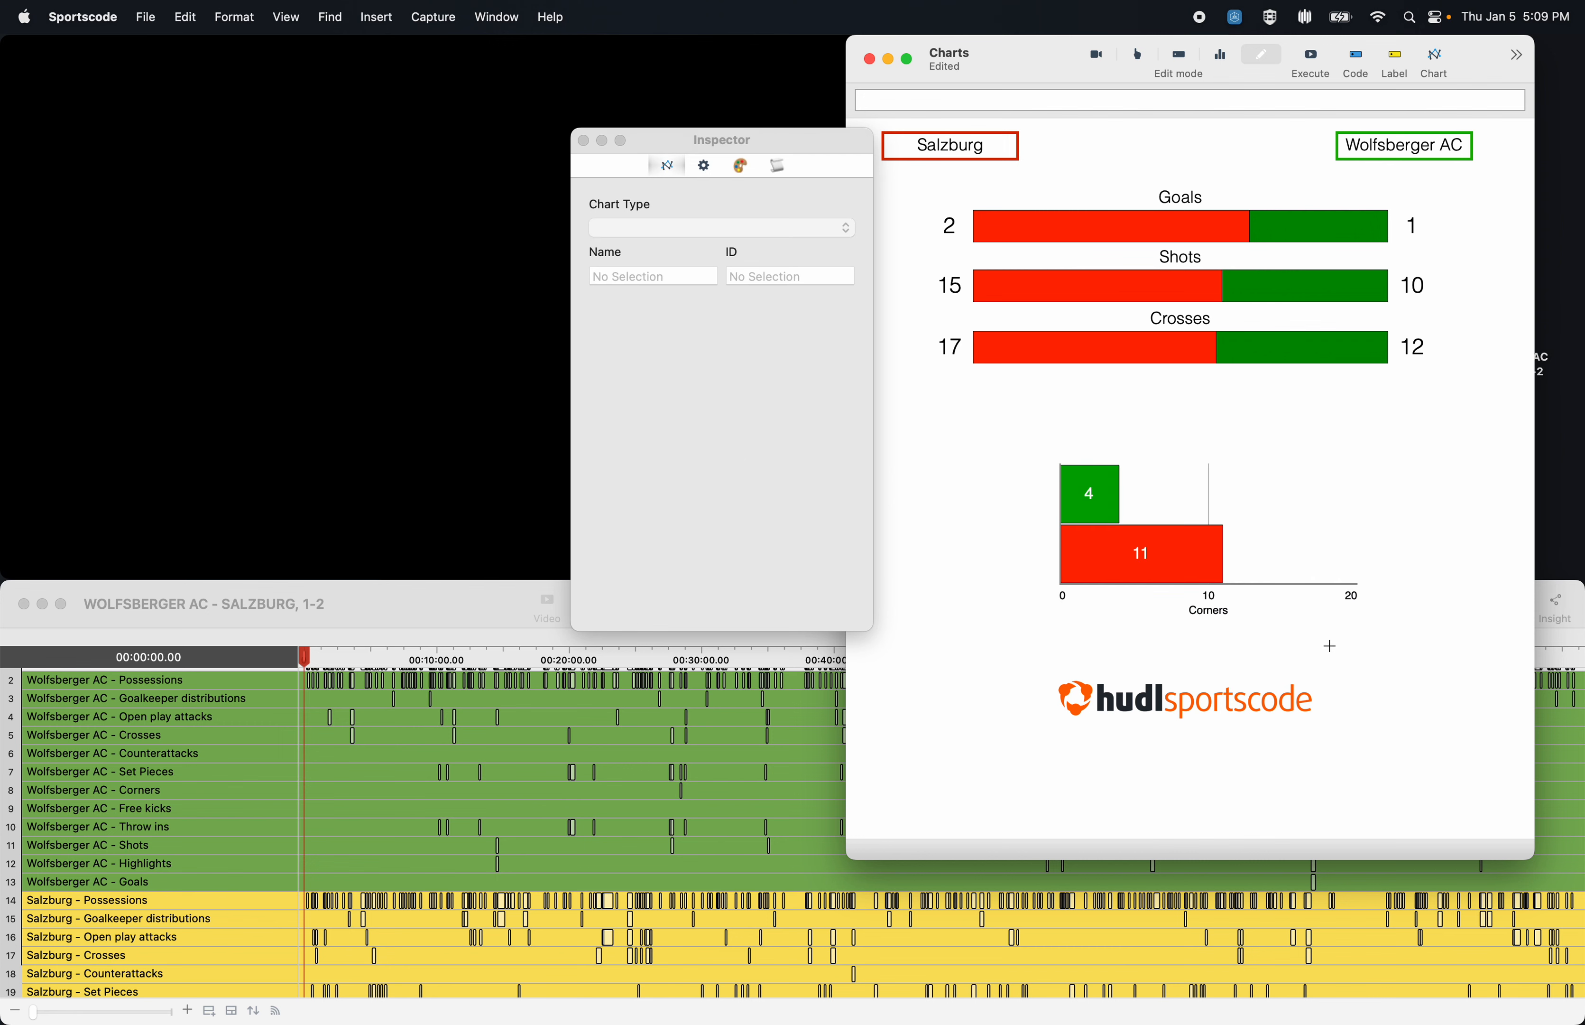